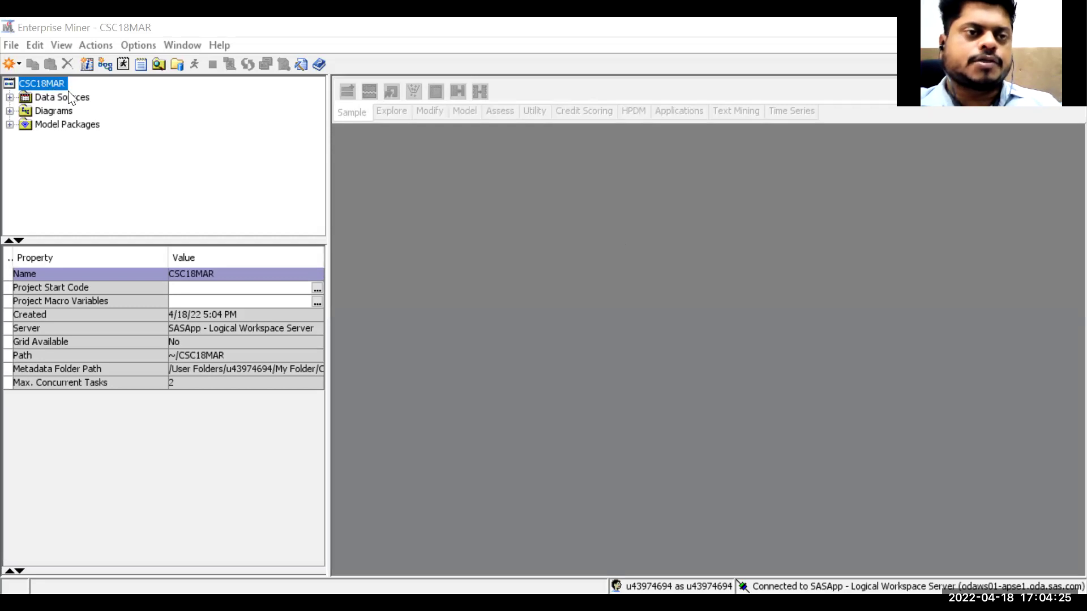
Start creating a data source and select the table Cs_accepts from the Sampsio library
{"action": "right_click", "coordinate": [70, 98]}
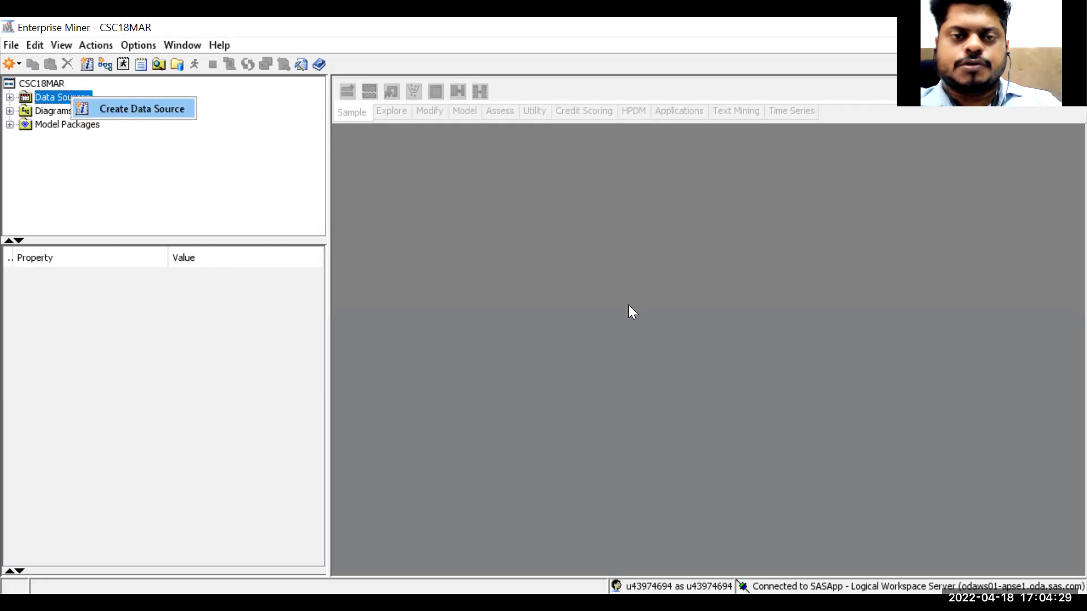
{"action": "key", "text": "Return"}
{"action": "left_click", "coordinate": [709, 462]}
{"action": "left_click", "coordinate": [834, 318]}
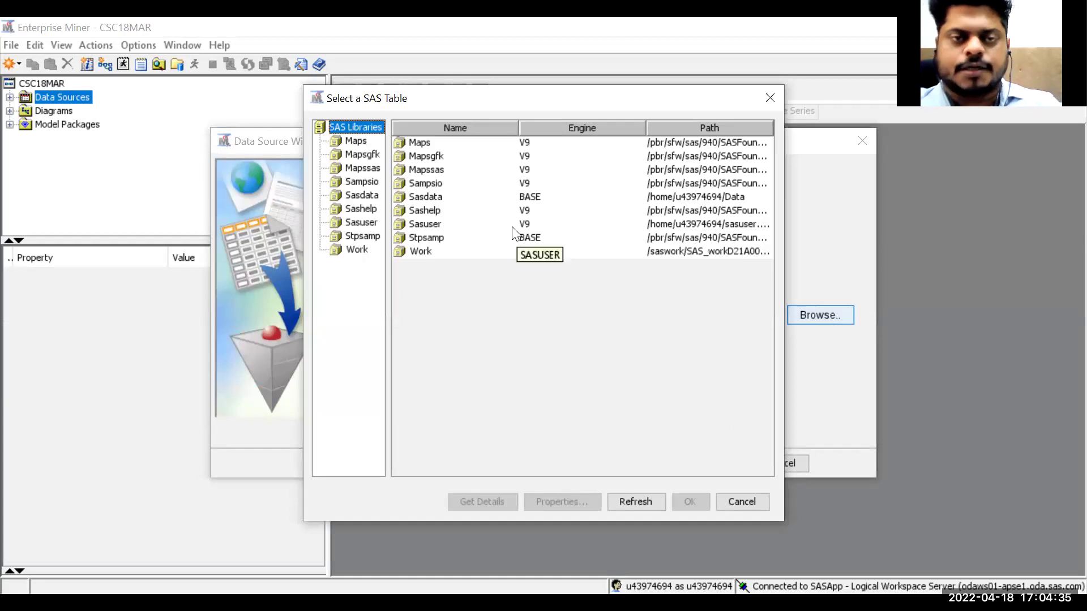
{"action": "left_click", "coordinate": [428, 185]}
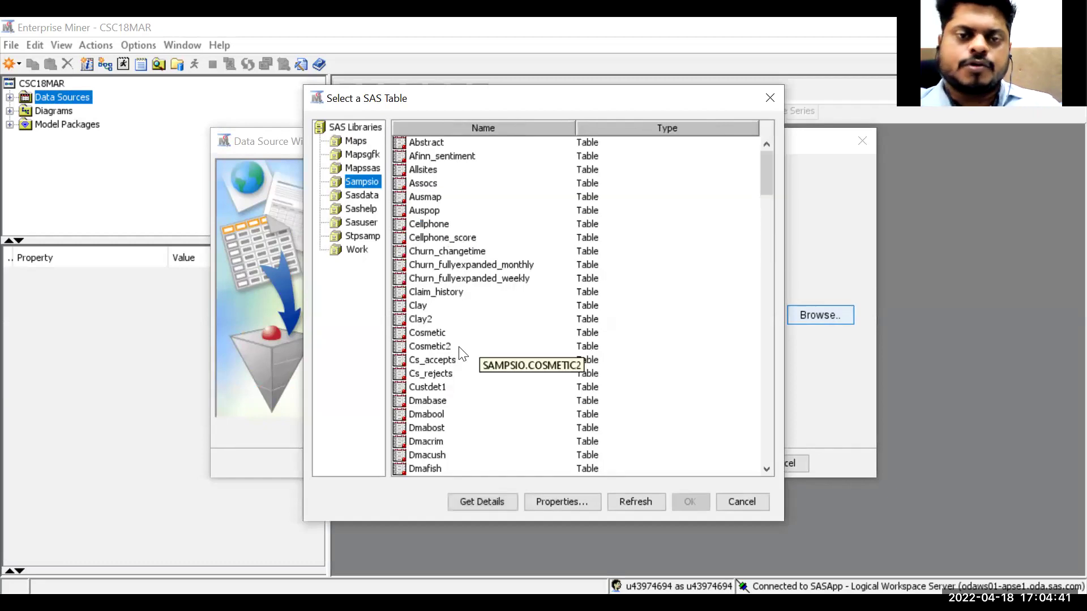
{"action": "scroll", "coordinate": [463, 351], "scroll_direction": "down", "scroll_amount": 2}
{"action": "left_click", "coordinate": [450, 282]}
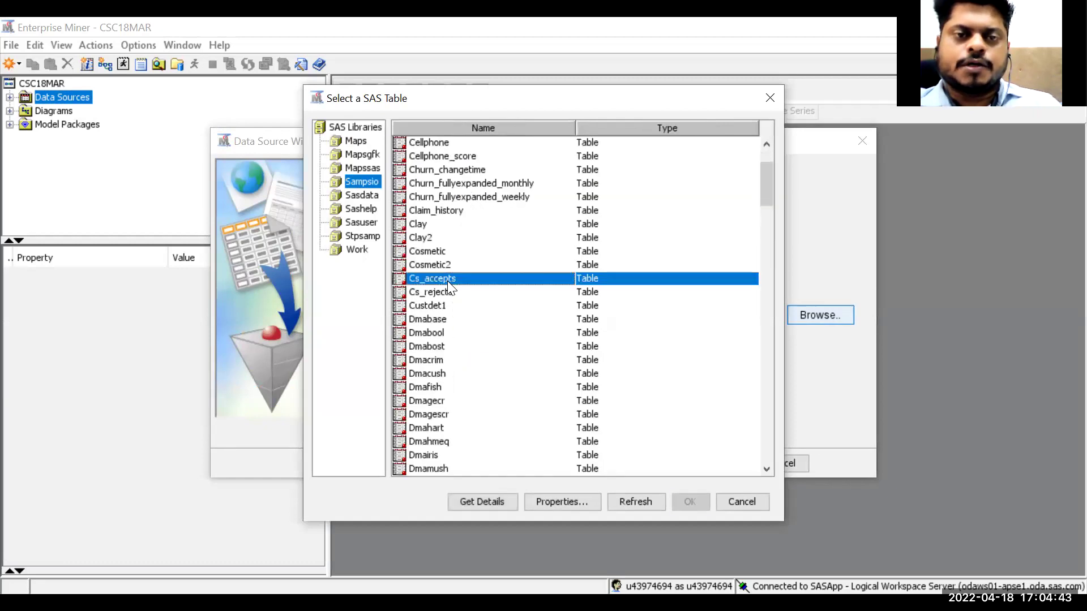
{"action": "left_click", "coordinate": [680, 502]}
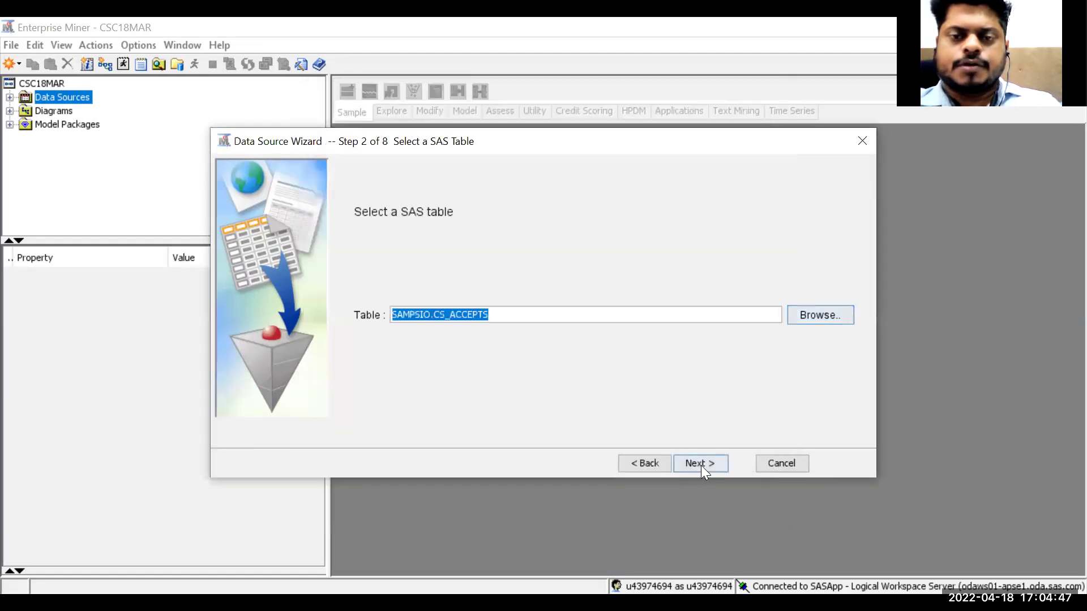
Accept the selected table and its properties, and choose the metadata advisor option to reach the column metadata
{"action": "left_click", "coordinate": [825, 313]}
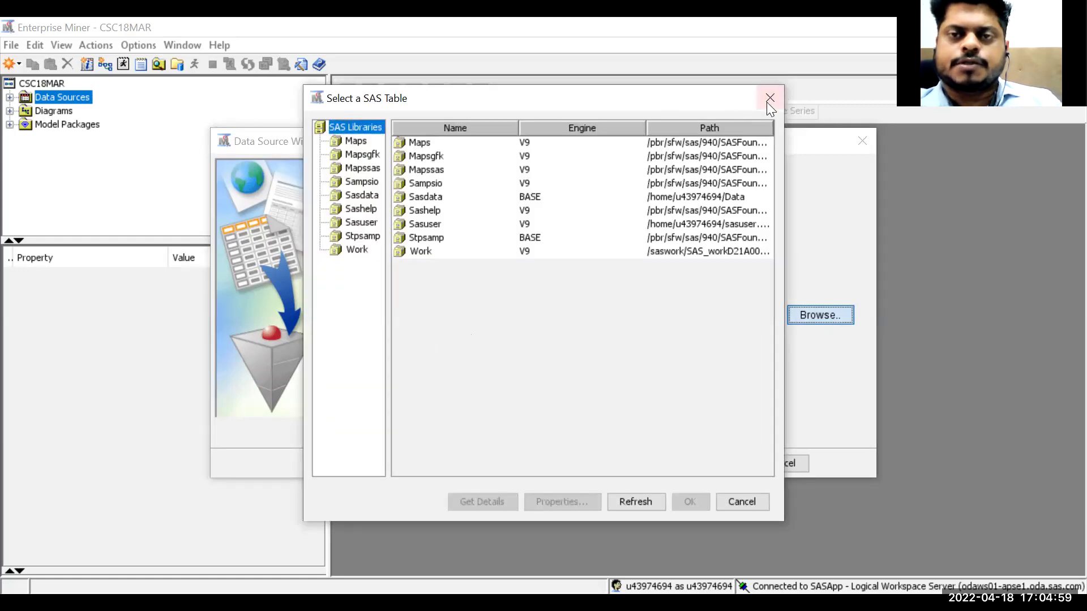
{"action": "left_click", "coordinate": [769, 100]}
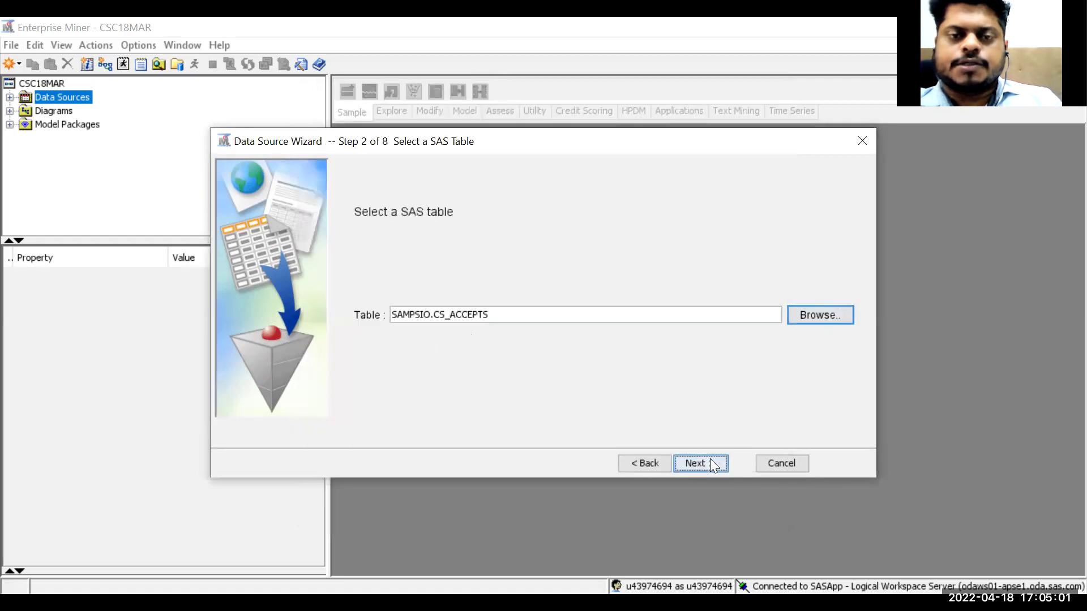
{"action": "left_click", "coordinate": [711, 461]}
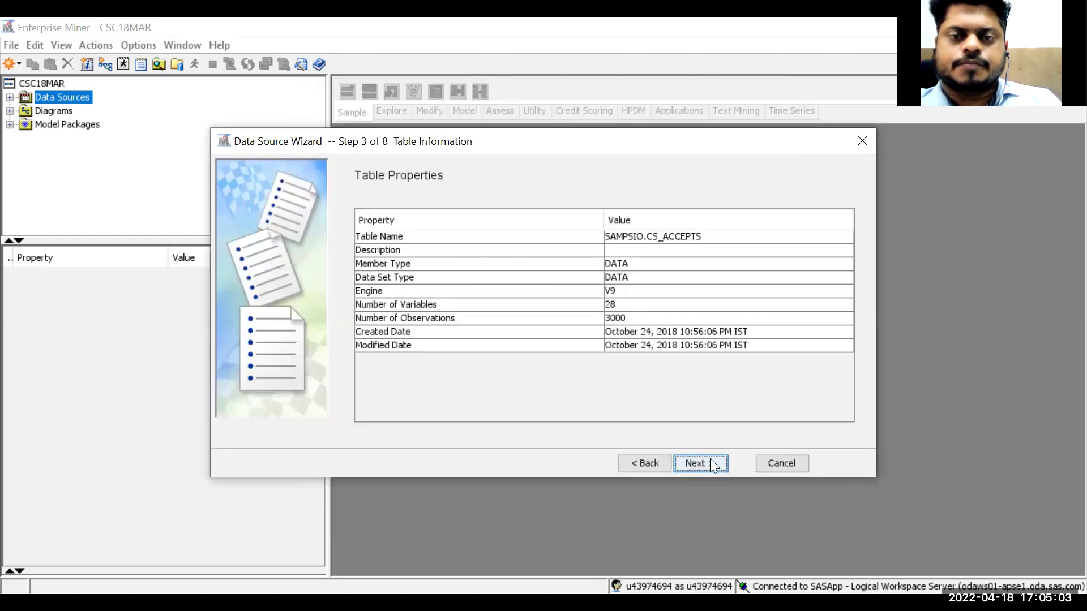
{"action": "left_click", "coordinate": [710, 459]}
{"action": "left_click", "coordinate": [595, 390]}
{"action": "left_click", "coordinate": [714, 463]}
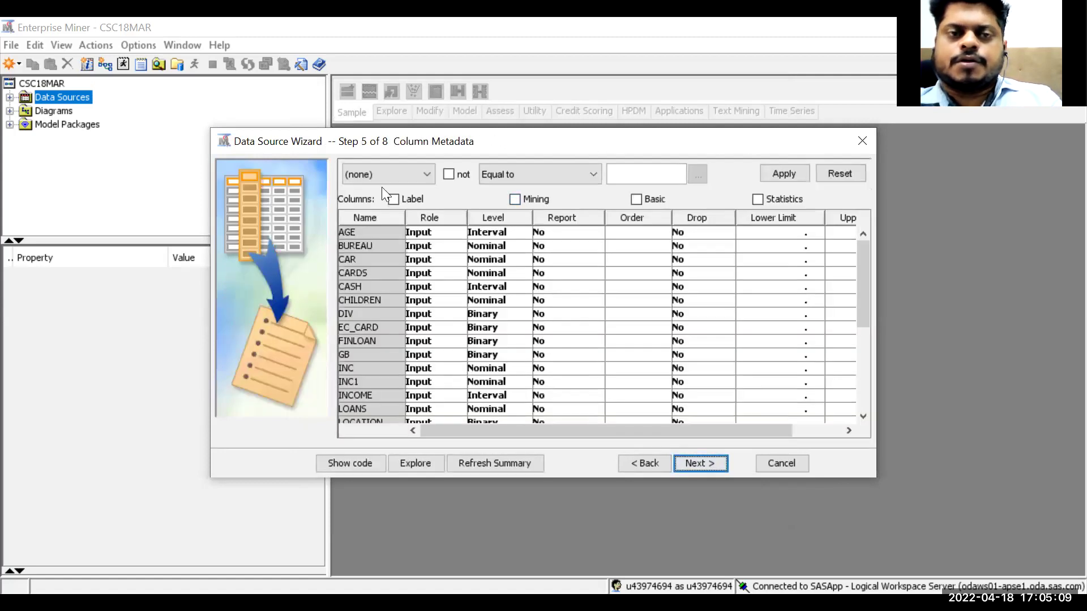
Show the variable labels in the column metadata and widen the Label column so the descriptions are readable
{"action": "left_click", "coordinate": [393, 199]}
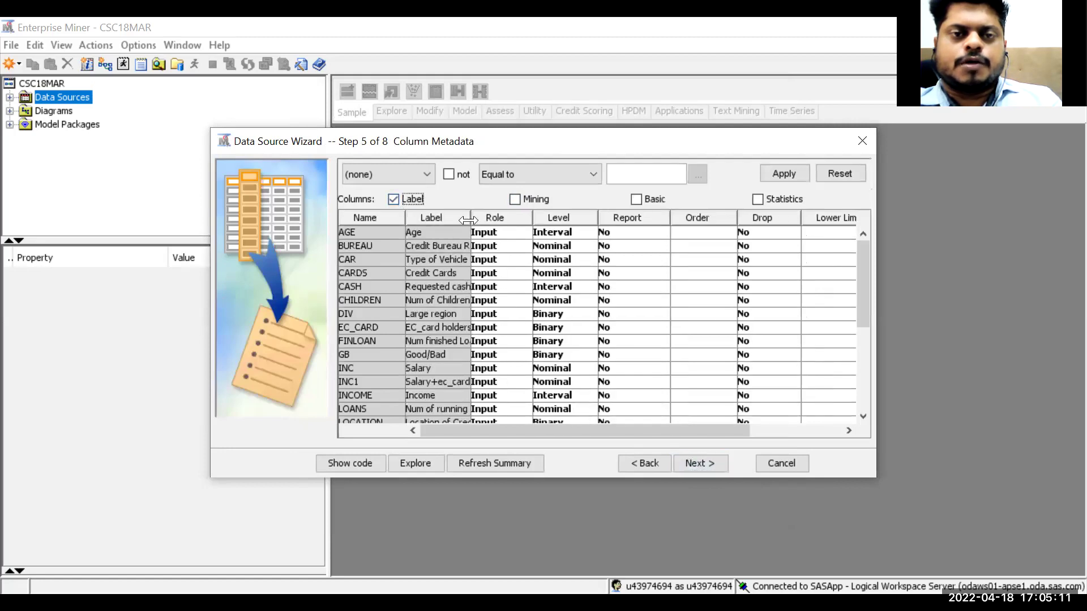
{"action": "left_click_drag", "start_coordinate": [497, 217], "coordinate": [526, 218]}
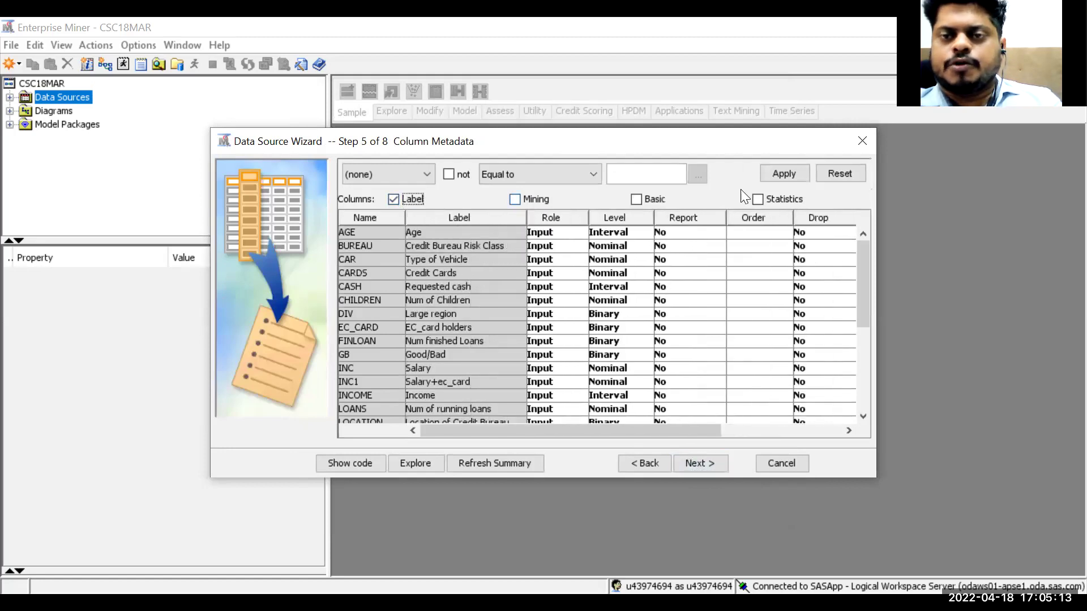
{"action": "left_click_drag", "start_coordinate": [869, 345], "coordinate": [866, 292]}
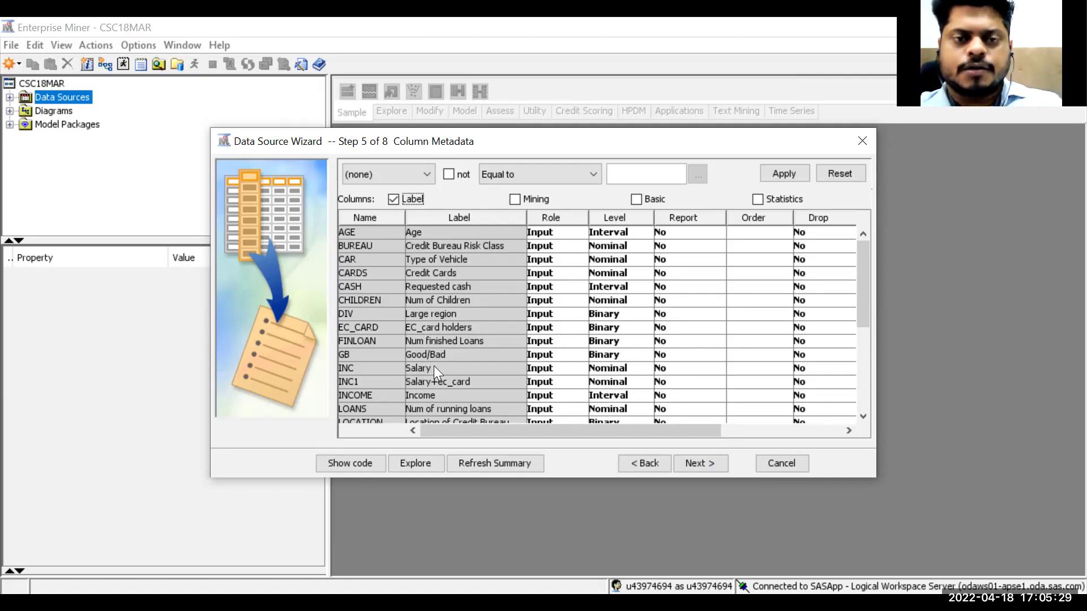
{"action": "scroll", "coordinate": [433, 366], "scroll_direction": "down", "scroll_amount": 1}
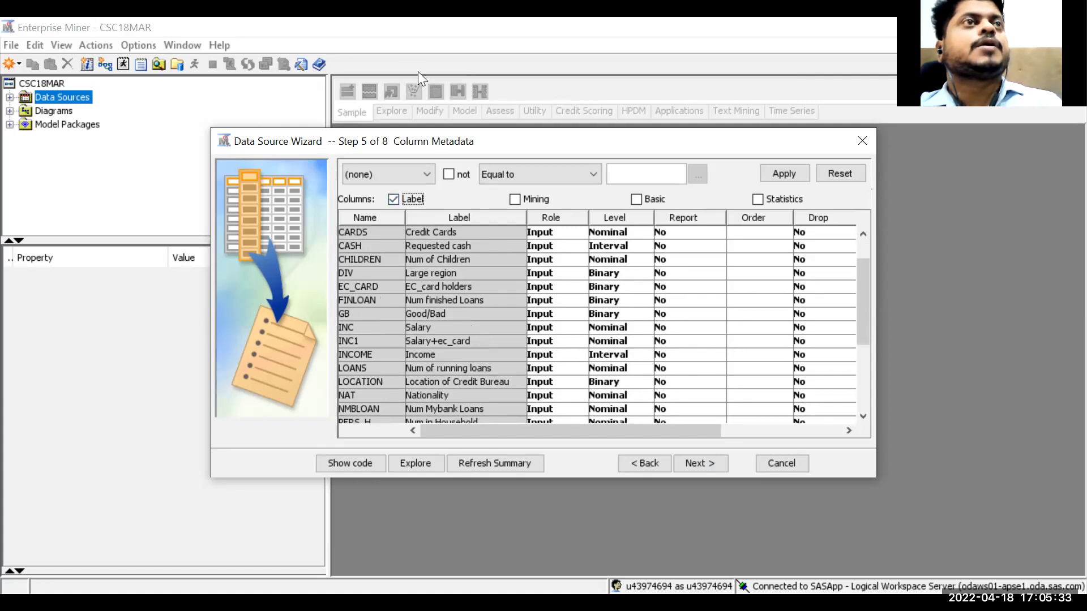
{"action": "left_click", "coordinate": [249, 25]}
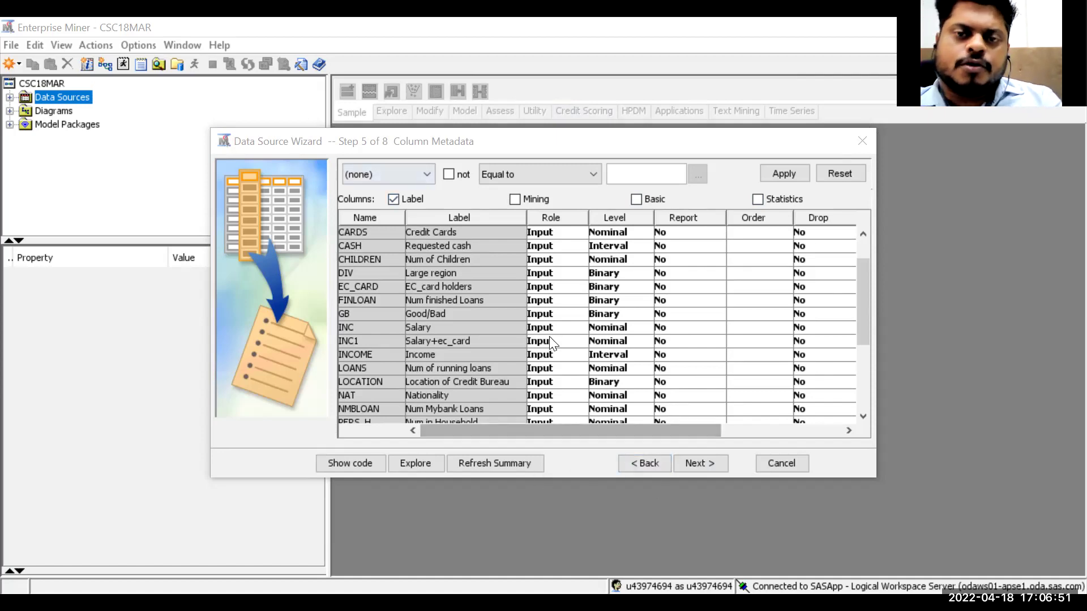
Set the role of the GB (Good/Bad) variable to Target
{"action": "scroll", "coordinate": [546, 346], "scroll_direction": "down", "scroll_amount": 4}
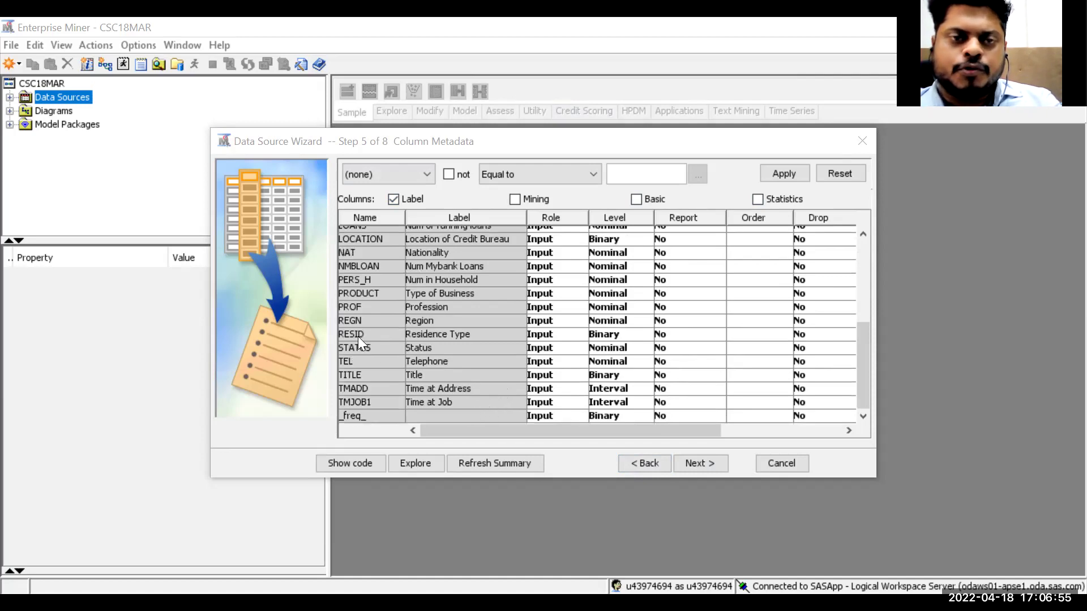
{"action": "scroll", "coordinate": [436, 335], "scroll_direction": "up", "scroll_amount": 1}
{"action": "scroll", "coordinate": [446, 343], "scroll_direction": "up", "scroll_amount": 1}
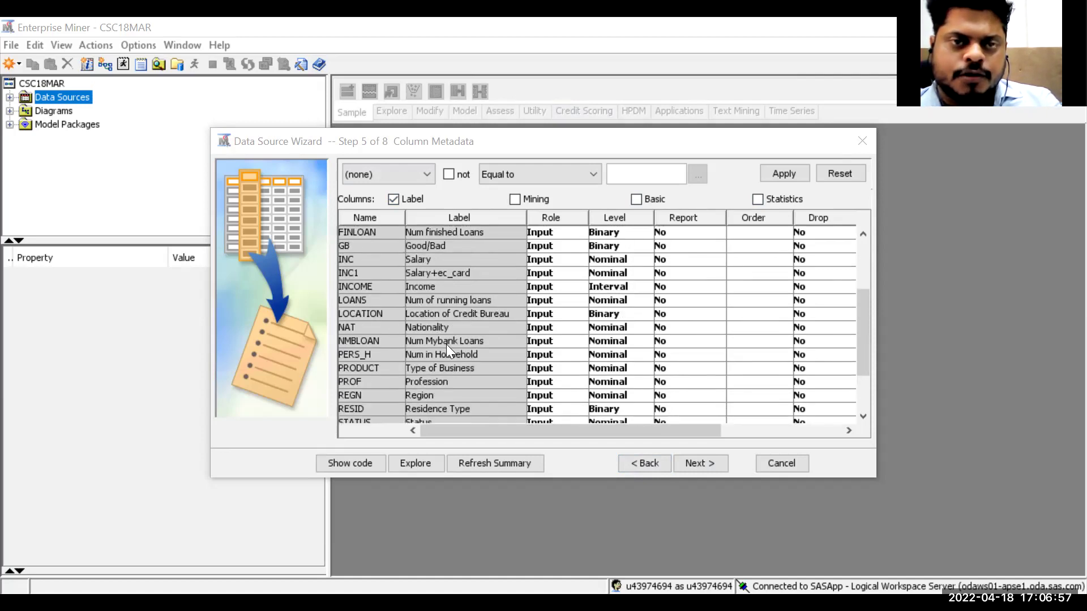
{"action": "left_click", "coordinate": [439, 246]}
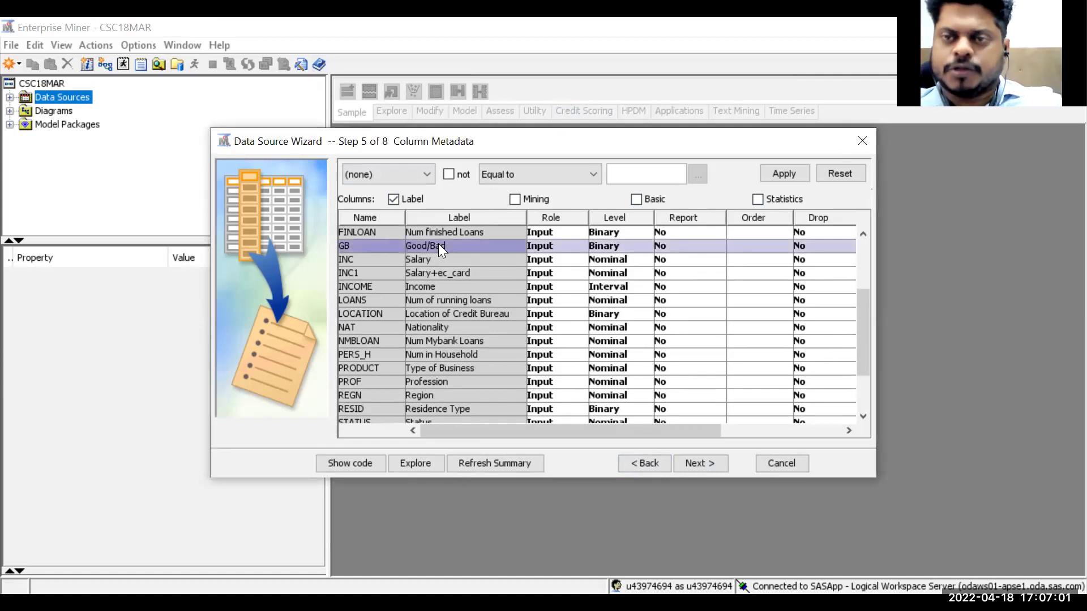
{"action": "left_click", "coordinate": [546, 247]}
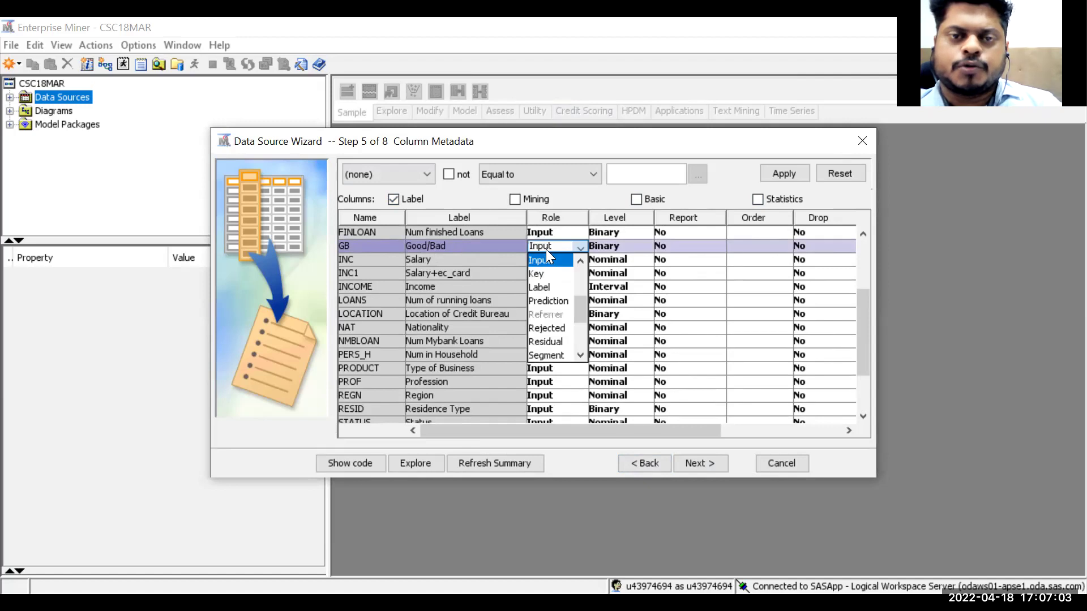
{"action": "scroll", "coordinate": [555, 342], "scroll_direction": "down", "scroll_amount": 2}
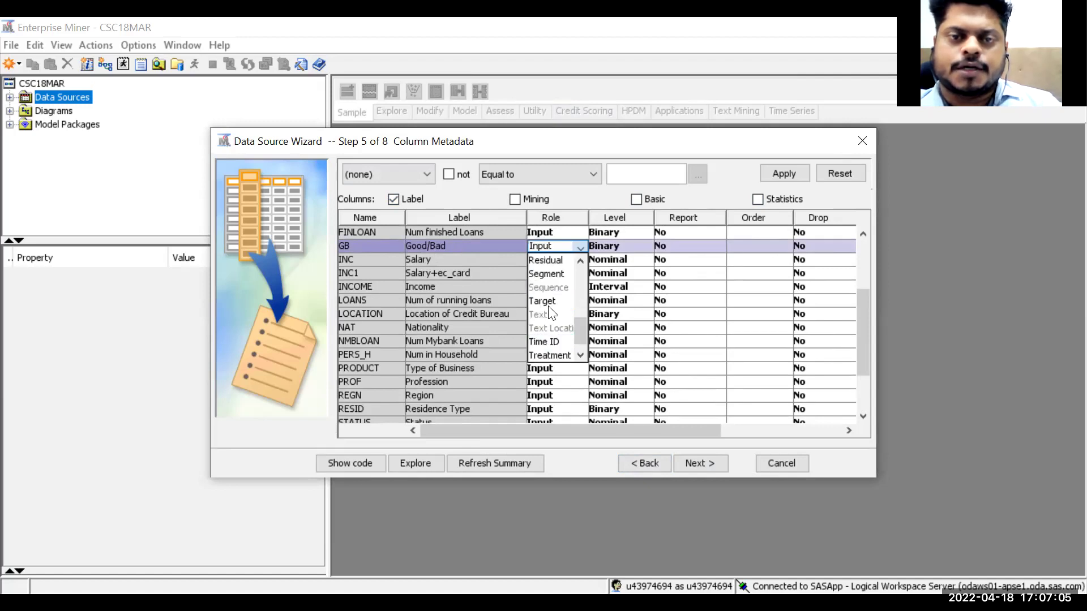
{"action": "left_click", "coordinate": [552, 309]}
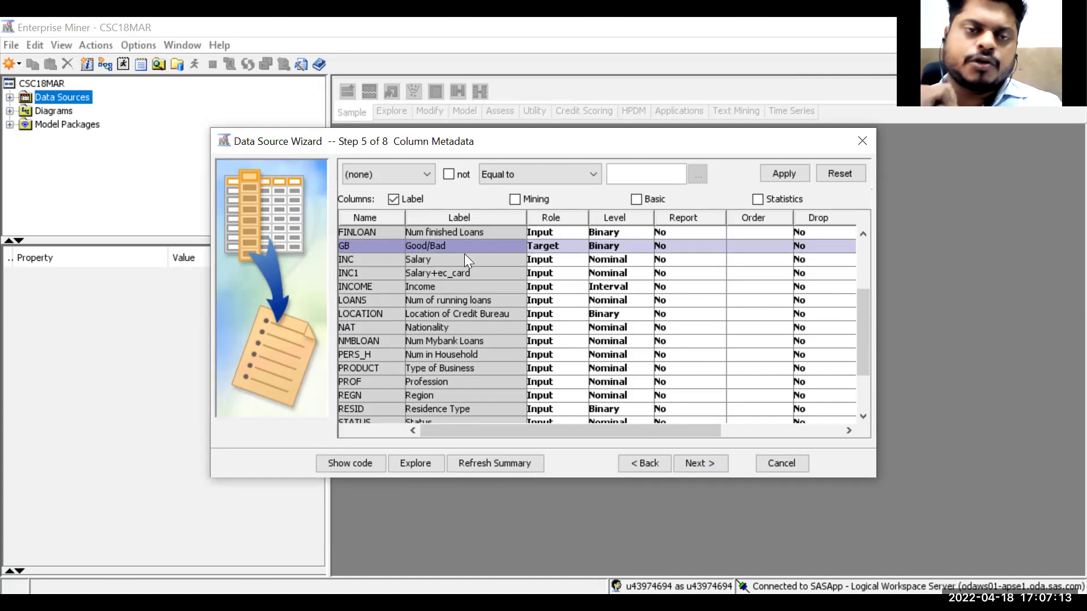
Set the role of the _freq_ variable to Frequency
{"action": "scroll", "coordinate": [509, 340], "scroll_direction": "up", "scroll_amount": 3}
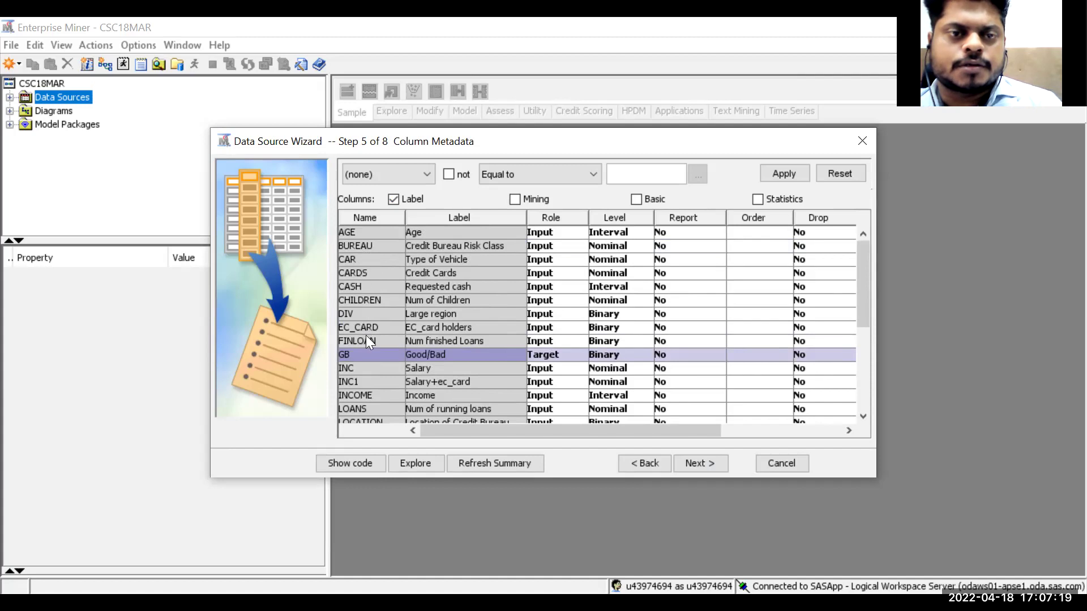
{"action": "scroll", "coordinate": [365, 335], "scroll_direction": "down", "scroll_amount": 1}
{"action": "scroll", "coordinate": [365, 335], "scroll_direction": "down", "scroll_amount": 1}
{"action": "scroll", "coordinate": [365, 338], "scroll_direction": "down", "scroll_amount": 3}
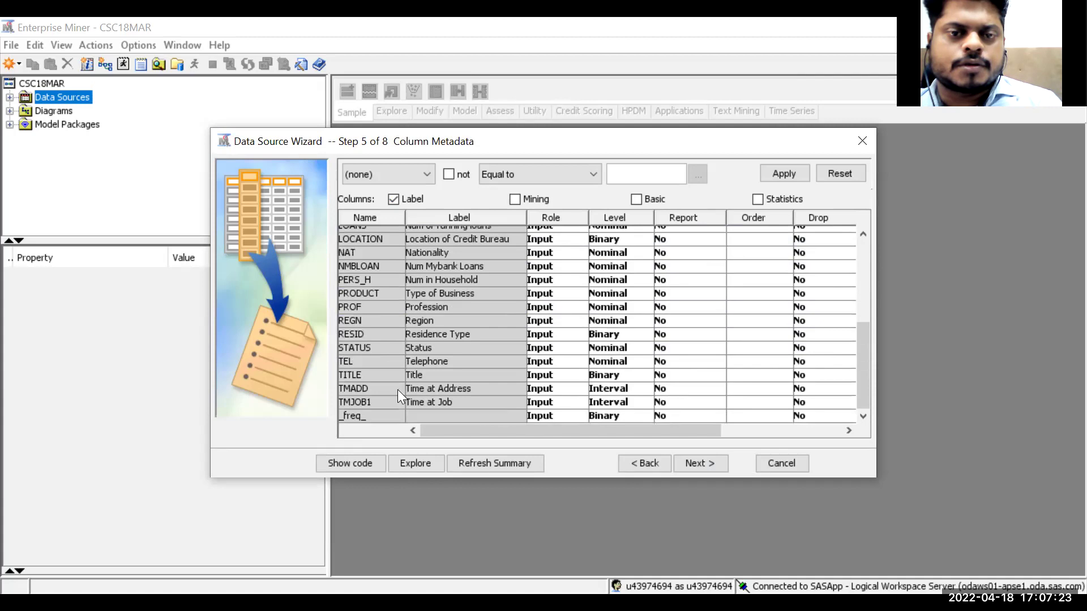
{"action": "left_click", "coordinate": [479, 412]}
{"action": "left_click", "coordinate": [559, 415]}
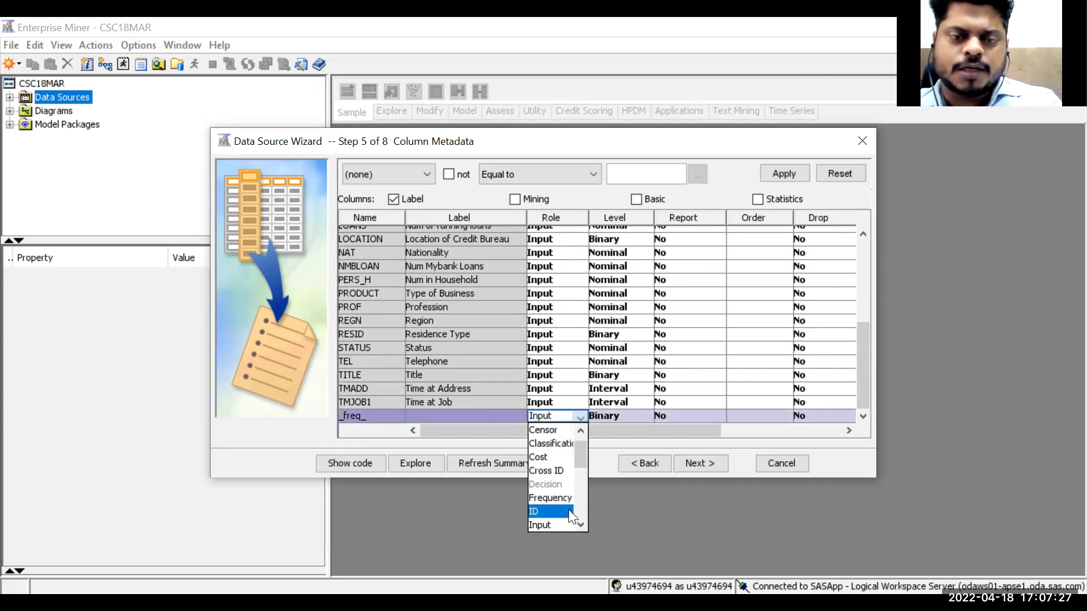
{"action": "scroll", "coordinate": [568, 510], "scroll_direction": "down", "scroll_amount": 4}
{"action": "scroll", "coordinate": [558, 499], "scroll_direction": "down", "scroll_amount": 1}
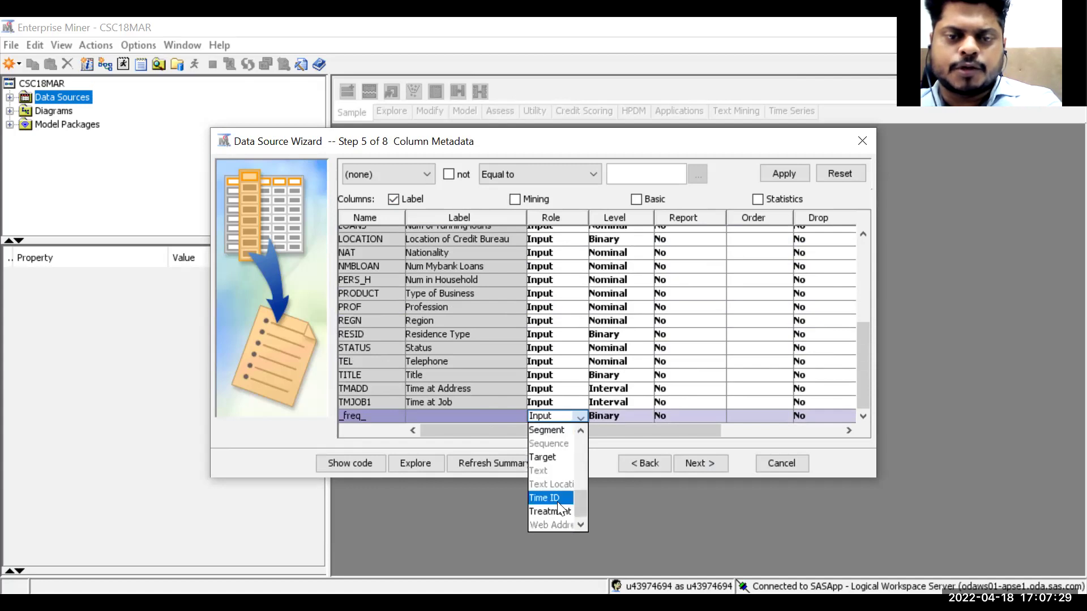
{"action": "scroll", "coordinate": [553, 506], "scroll_direction": "up", "scroll_amount": 3}
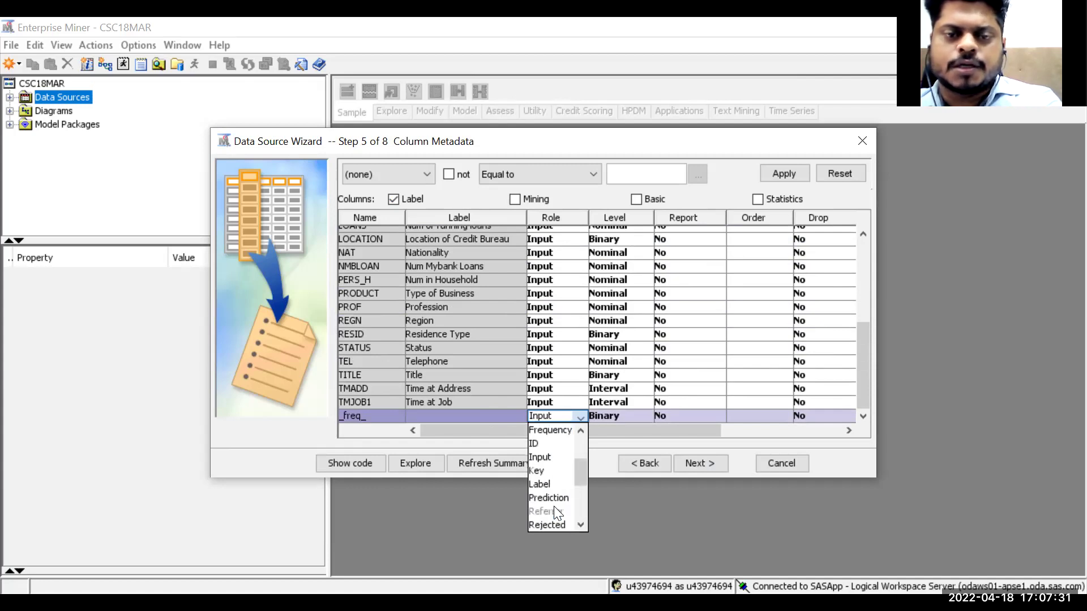
{"action": "left_click", "coordinate": [557, 431]}
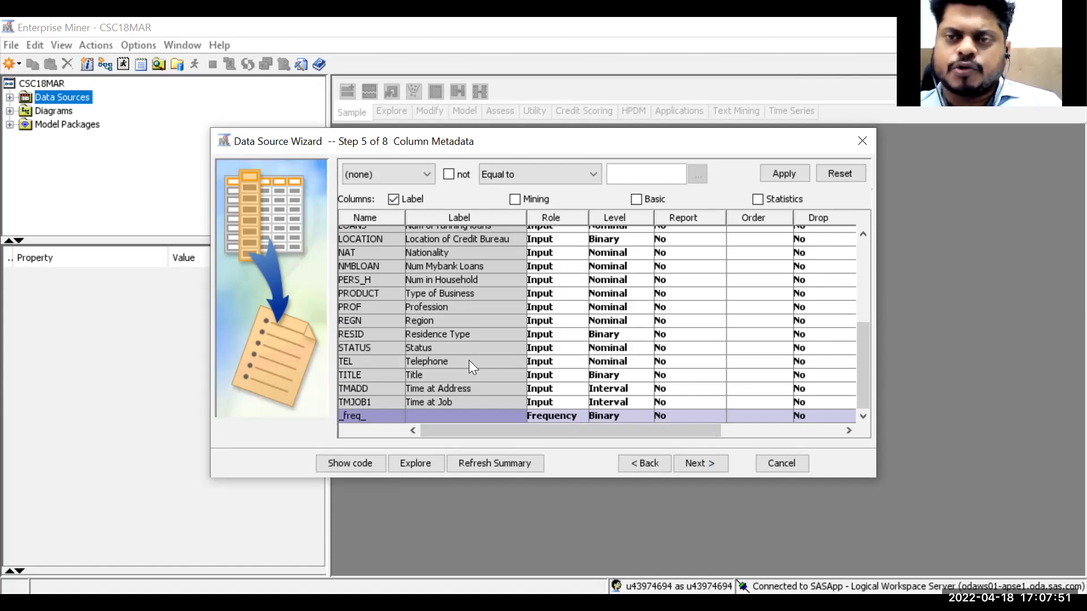
Set the roles of the TEL (Telephone) and TITLE variables to Rejected
{"action": "left_click", "coordinate": [544, 361]}
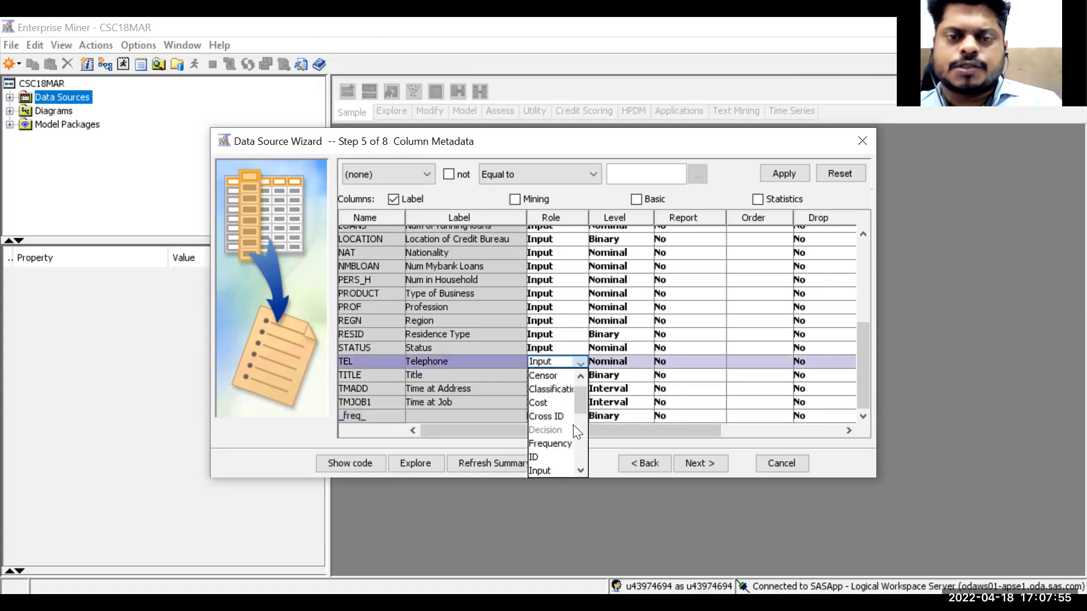
{"action": "left_click_drag", "start_coordinate": [581, 398], "coordinate": [573, 422]}
{"action": "left_click", "coordinate": [554, 406]}
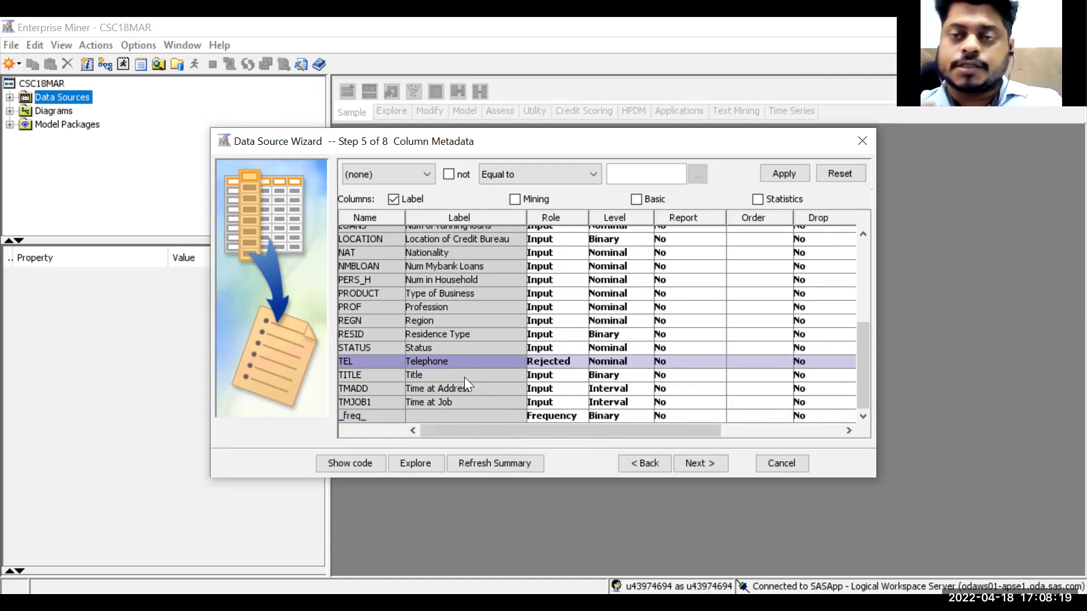
{"action": "left_click", "coordinate": [565, 369]}
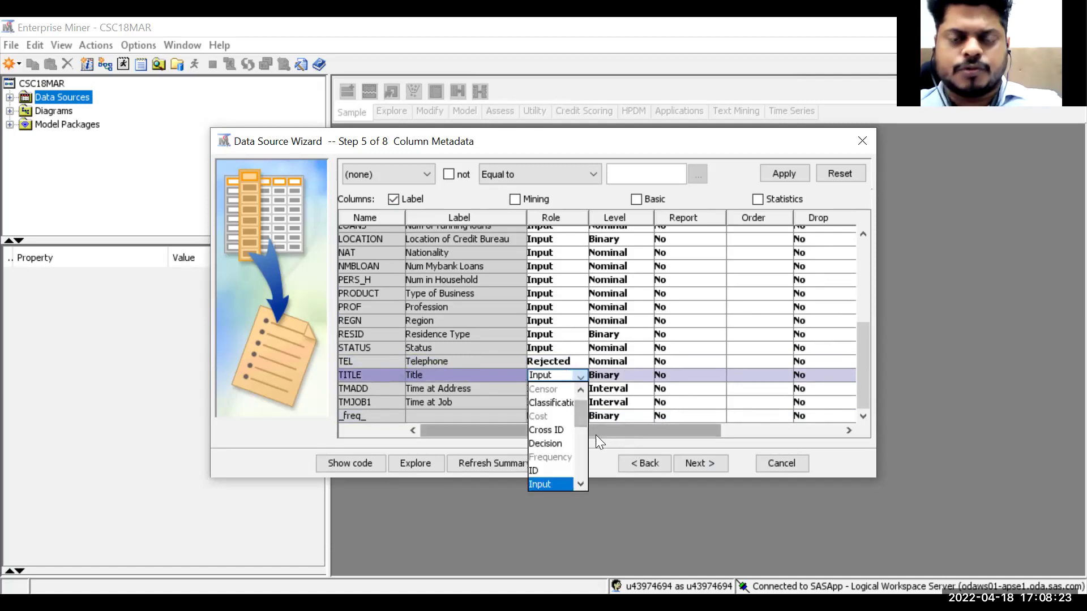
{"action": "left_click_drag", "start_coordinate": [579, 407], "coordinate": [577, 436]}
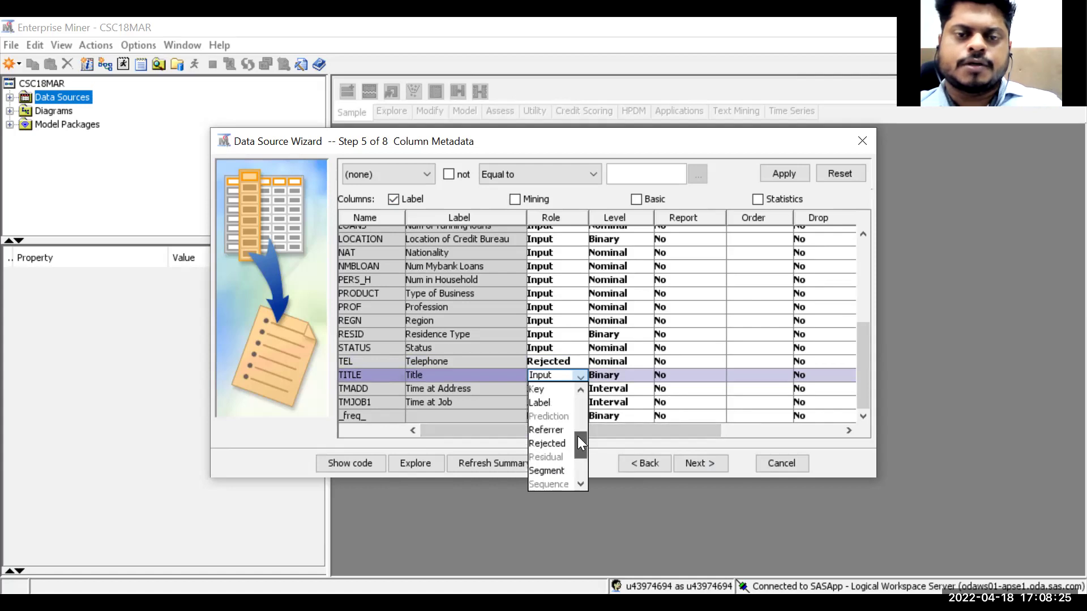
{"action": "left_click", "coordinate": [549, 442]}
{"action": "scroll", "coordinate": [456, 356], "scroll_direction": "up", "scroll_amount": 2}
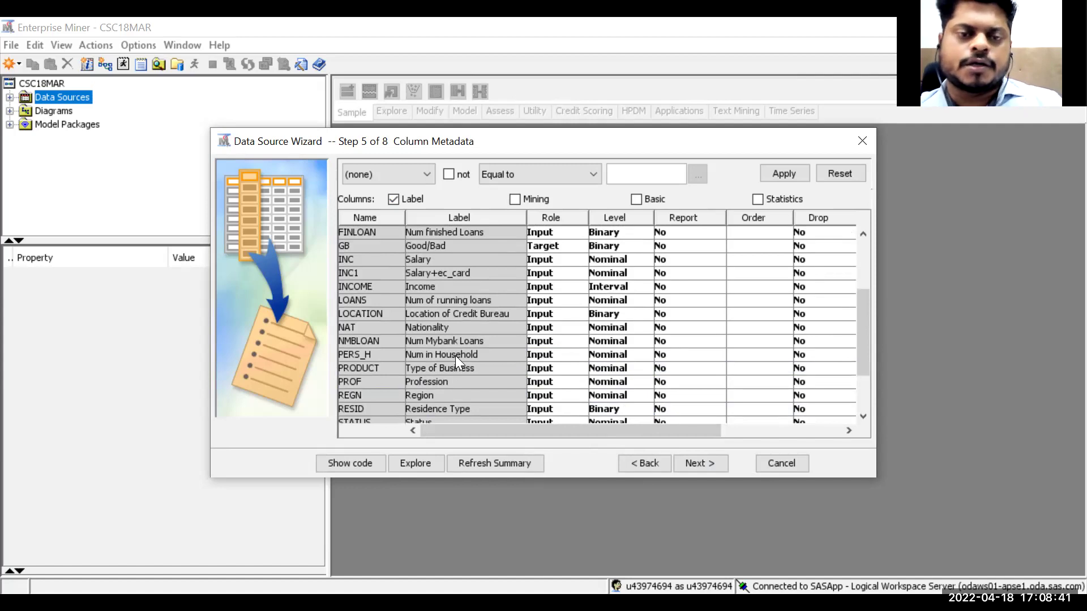
{"action": "scroll", "coordinate": [455, 357], "scroll_direction": "down", "scroll_amount": 2}
{"action": "left_click", "coordinate": [458, 375]}
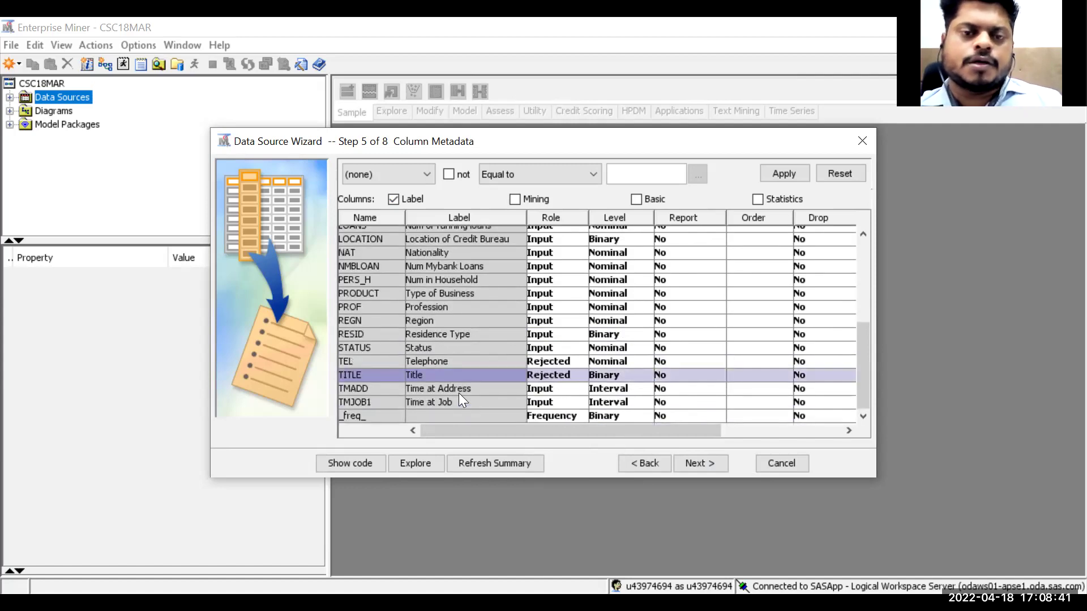
Accept the column metadata, answer Yes to building models based on decision values, and continue to the decision configuration
{"action": "left_click", "coordinate": [696, 464]}
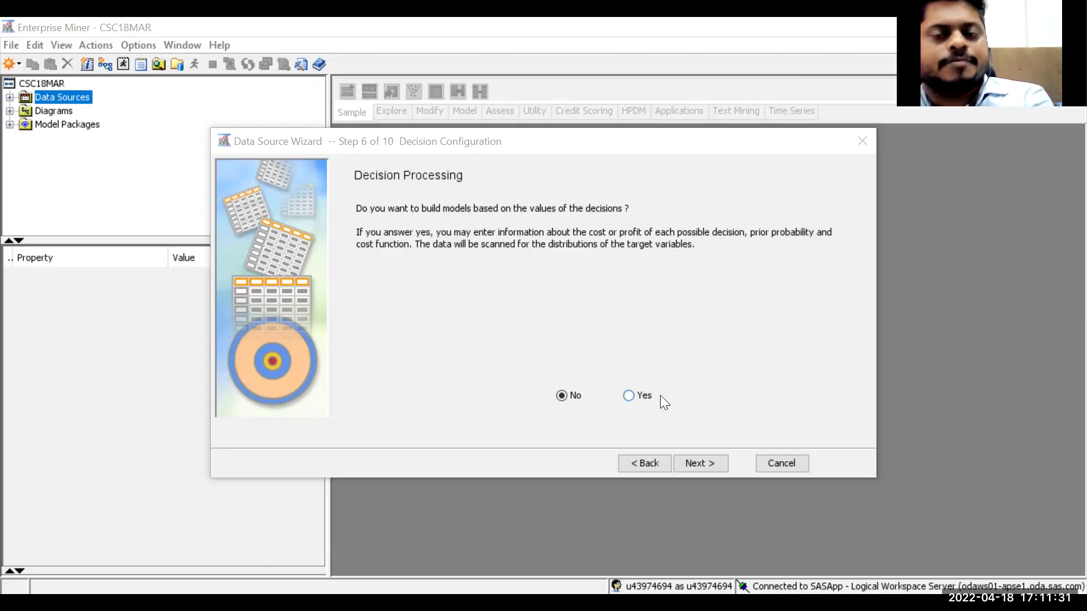
{"action": "left_click", "coordinate": [636, 398]}
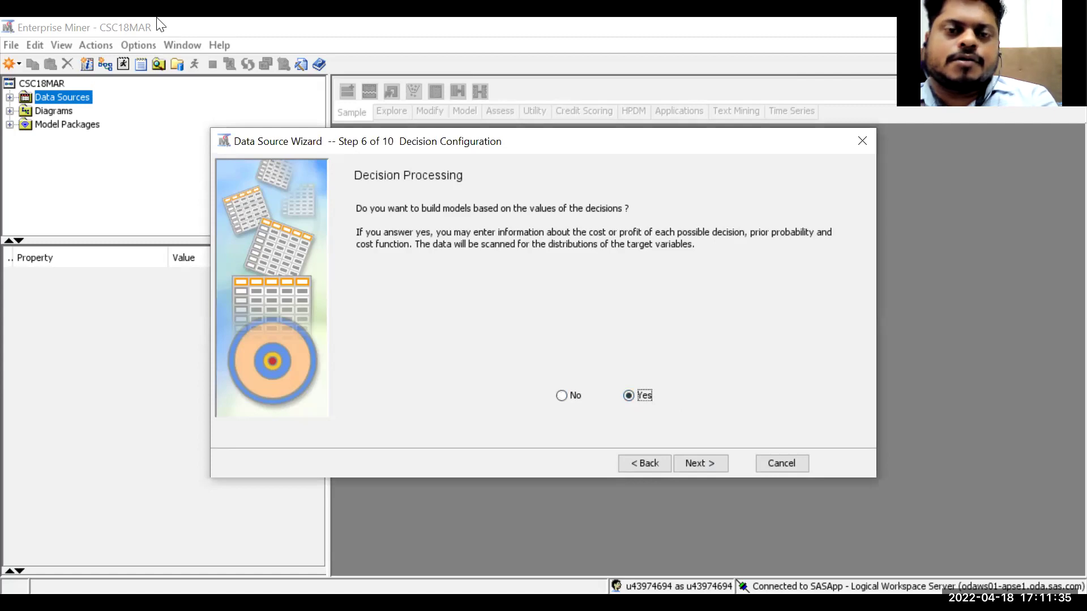
{"action": "left_click", "coordinate": [709, 465]}
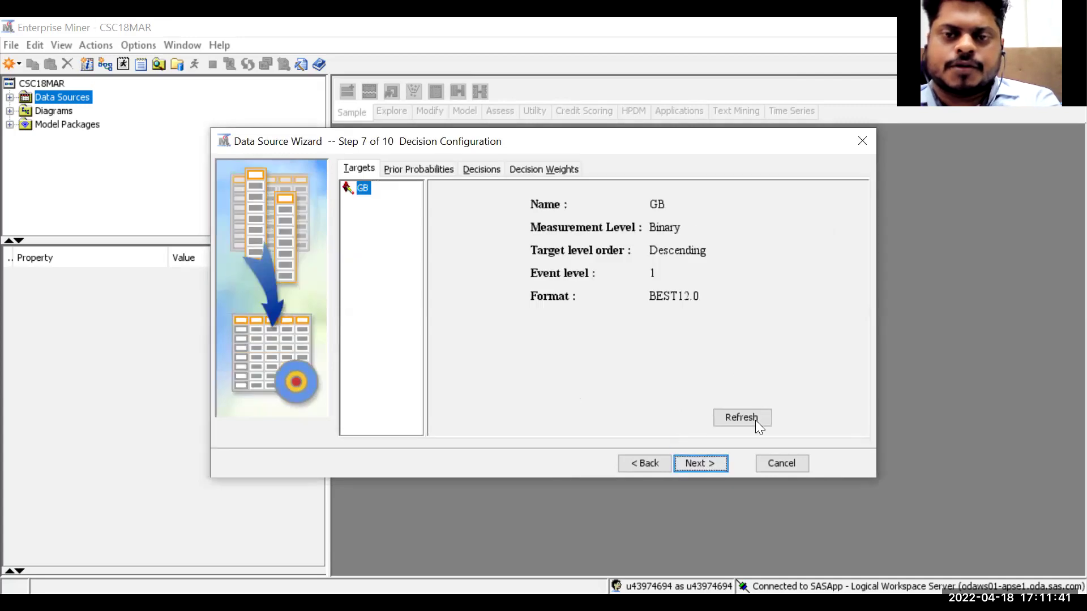
Return to the decision processing question, answer No to building models based on decision values, and continue
{"action": "left_click", "coordinate": [659, 465]}
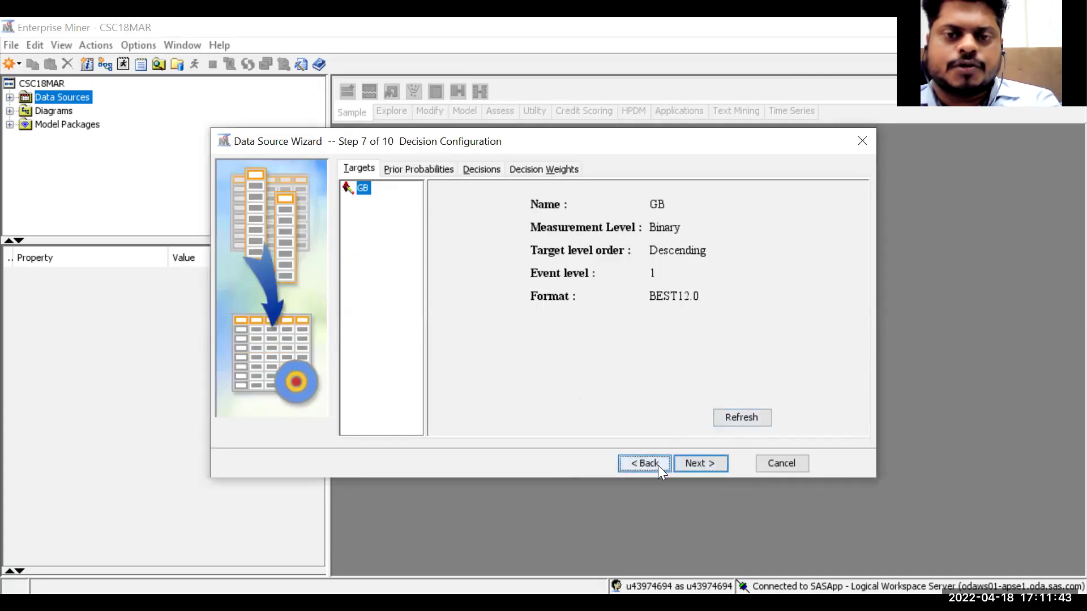
{"action": "left_click", "coordinate": [561, 395]}
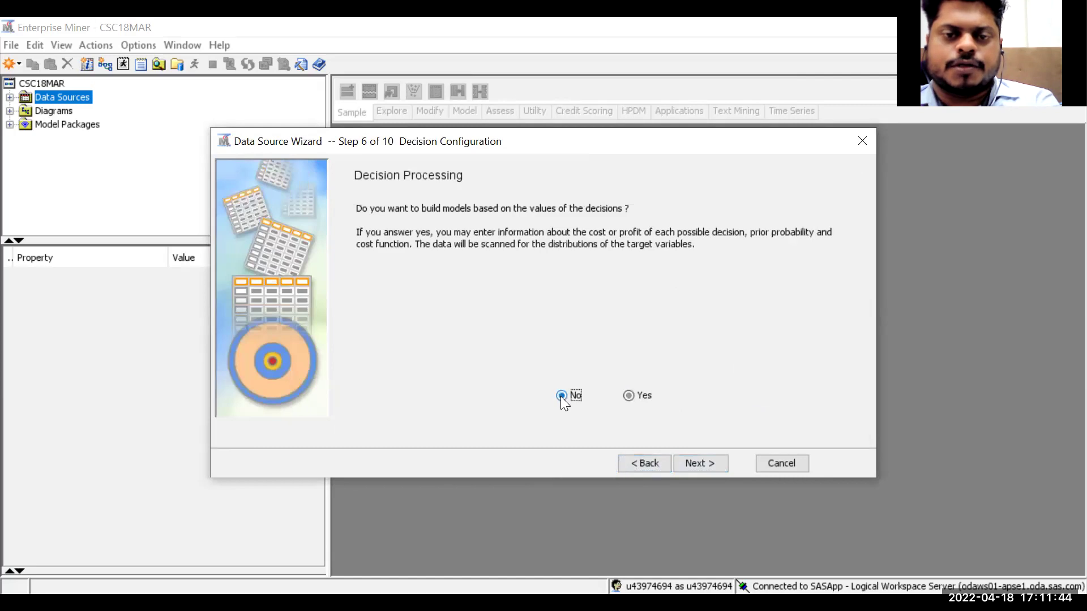
{"action": "left_click", "coordinate": [695, 462]}
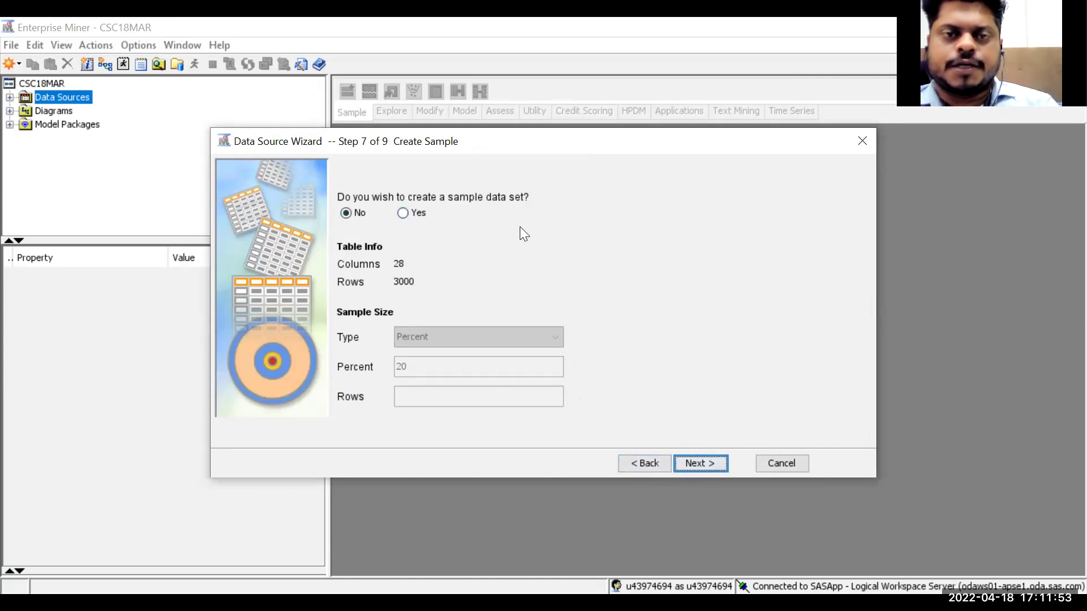
Finish creating the CS_ACCEPTS data source without a sample data set, keeping the name CS_ACCEPTS and the role Raw
{"action": "left_click", "coordinate": [698, 463]}
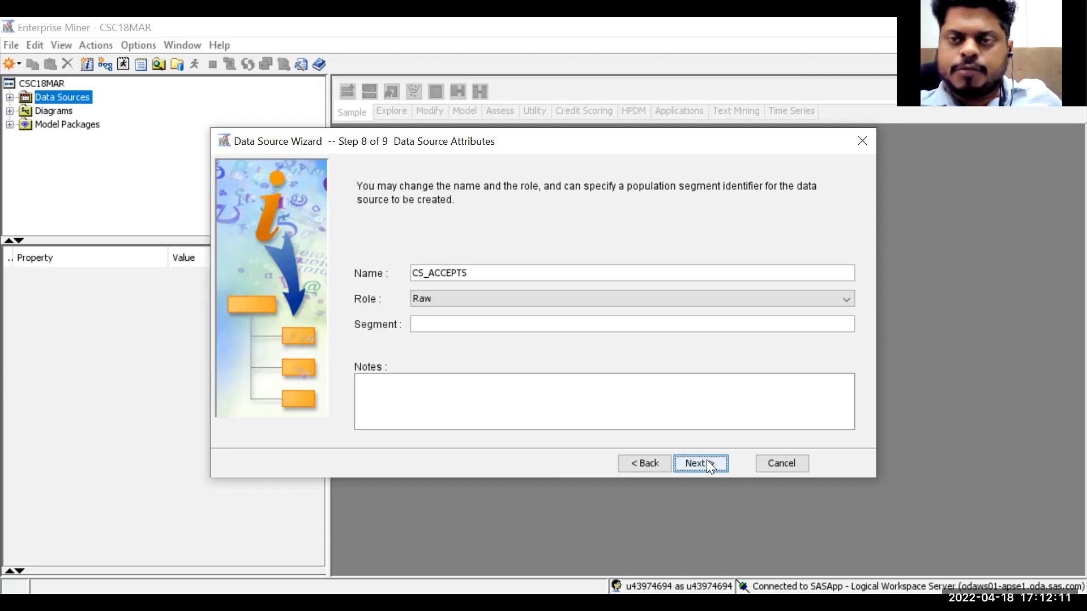
{"action": "left_click", "coordinate": [690, 464]}
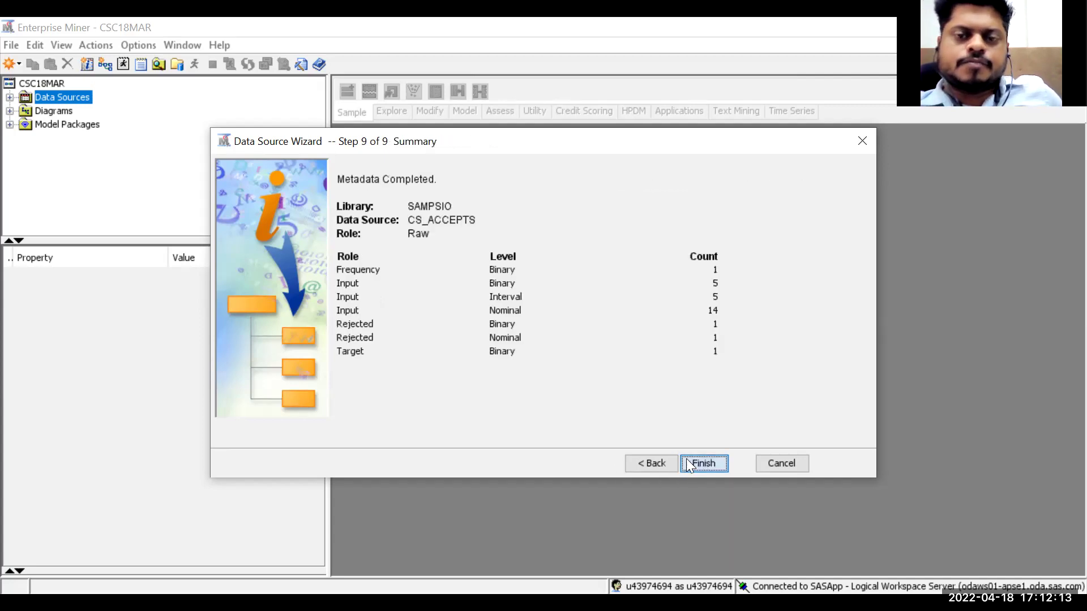
{"action": "left_click", "coordinate": [686, 459]}
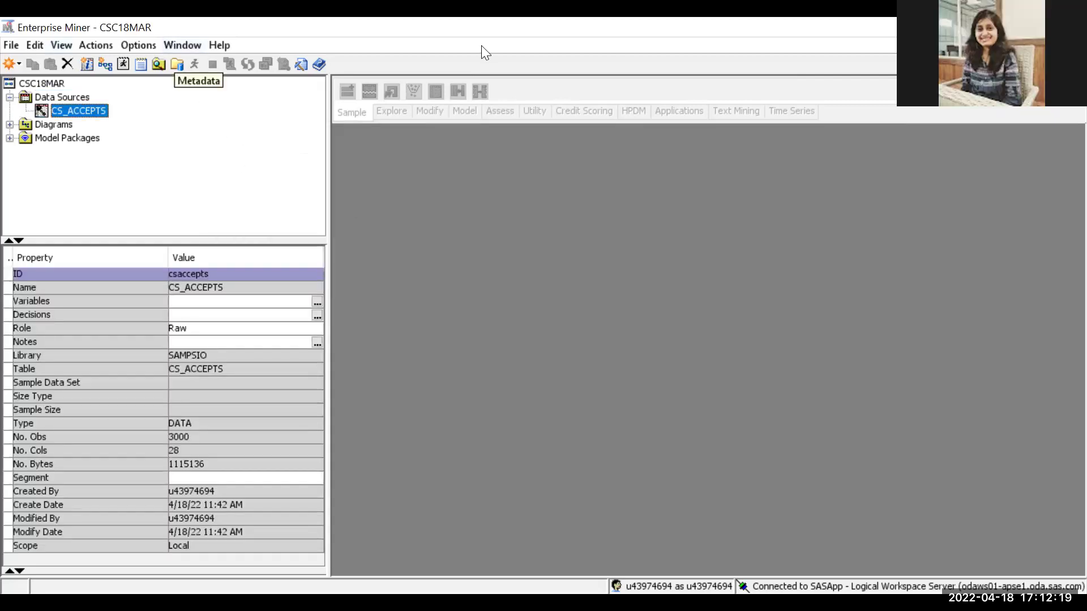
Open the variables of the CS_ACCEPTS data source, show the Label column, and widen the Name and Label columns
{"action": "right_click", "coordinate": [82, 113]}
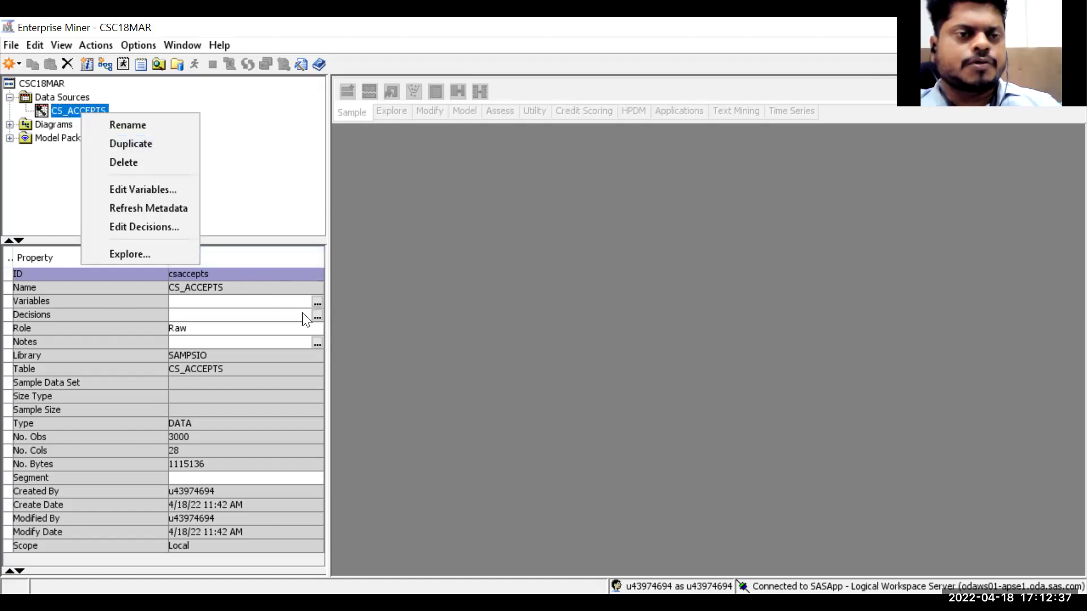
{"action": "left_click", "coordinate": [317, 303]}
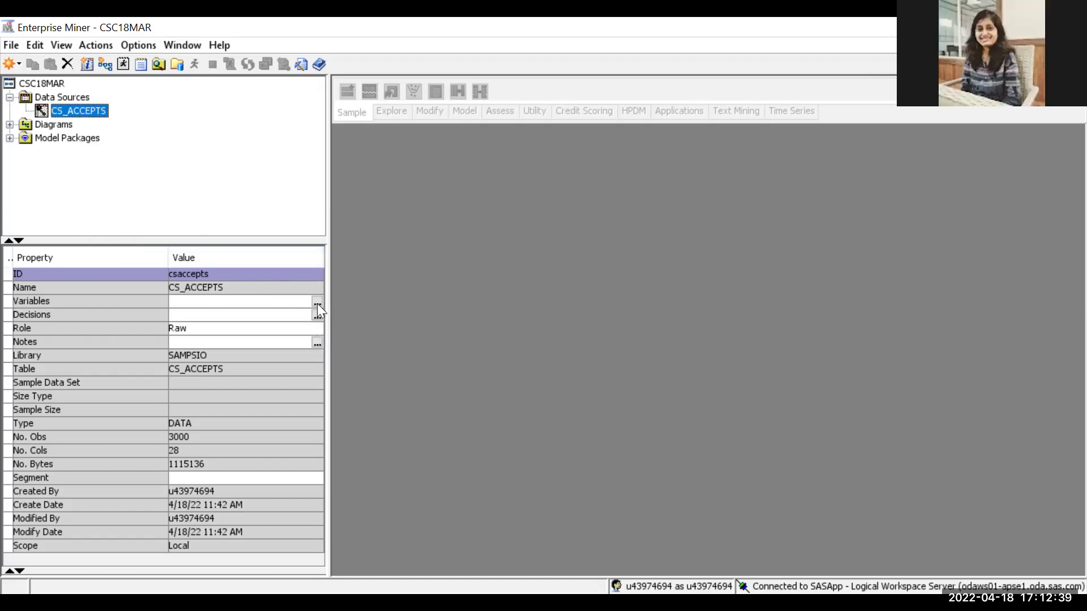
{"action": "left_click", "coordinate": [317, 303]}
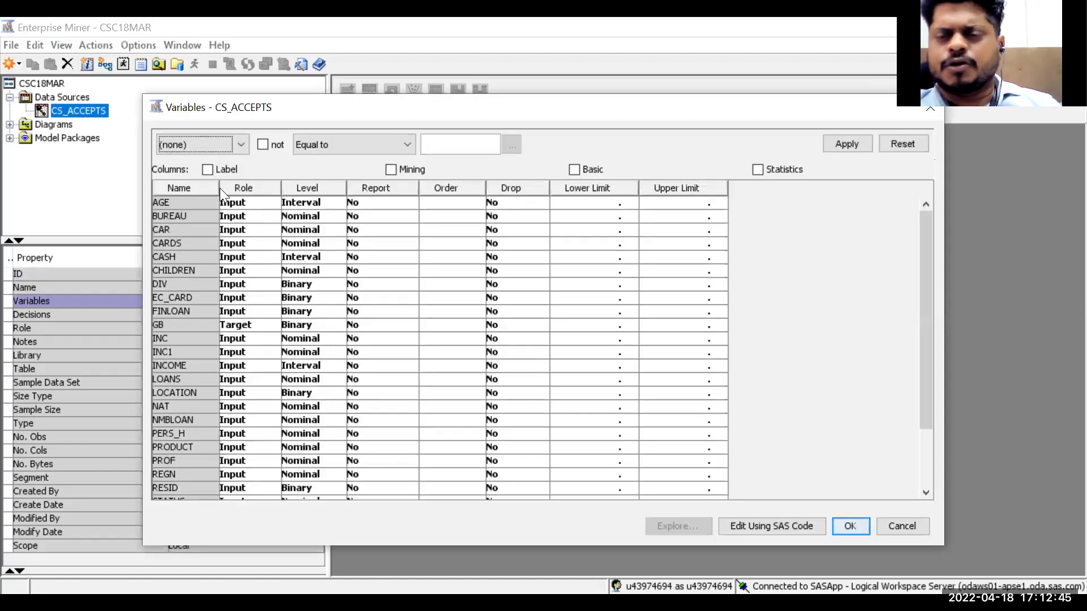
{"action": "left_click_drag", "start_coordinate": [219, 190], "coordinate": [267, 205]}
{"action": "left_click", "coordinate": [208, 169]}
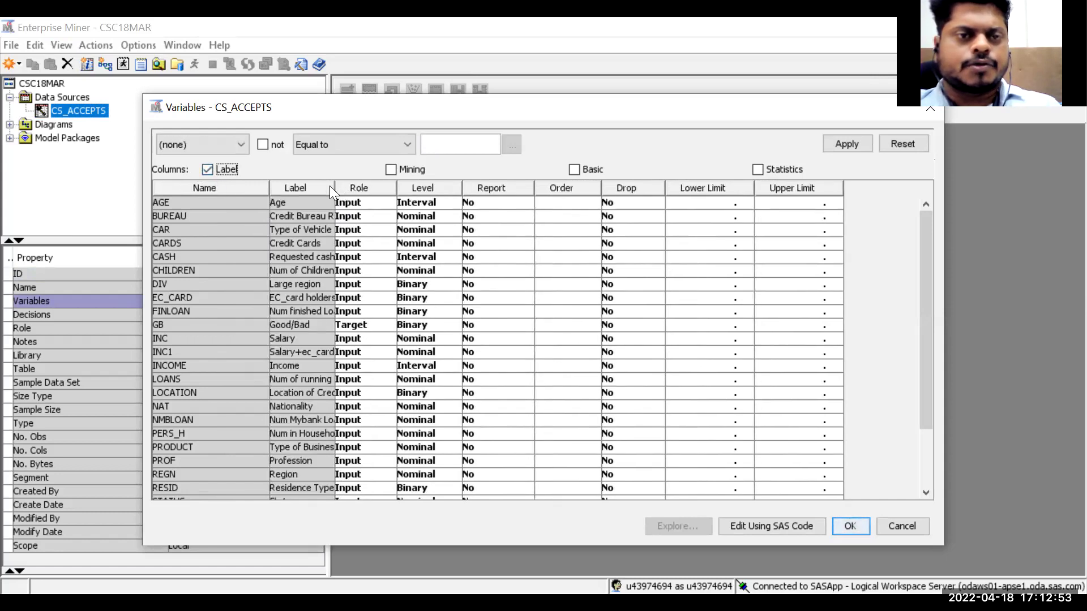
{"action": "left_click_drag", "start_coordinate": [334, 187], "coordinate": [505, 222]}
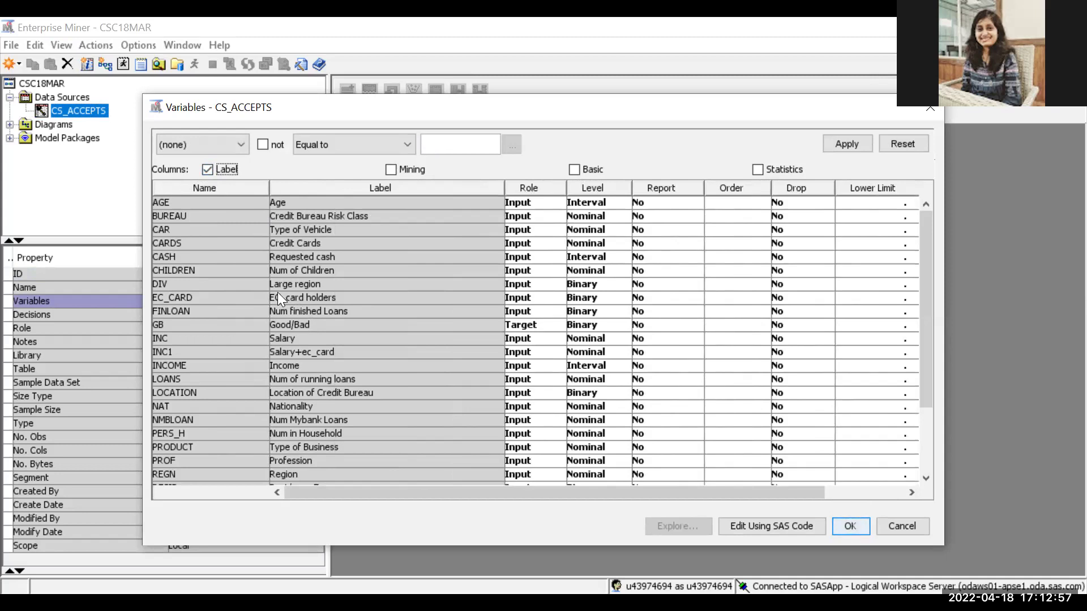
Review the variable list and compare the labels and measurement levels of INC, INC1 and INCOME
{"action": "scroll", "coordinate": [215, 364], "scroll_direction": "down", "scroll_amount": 2}
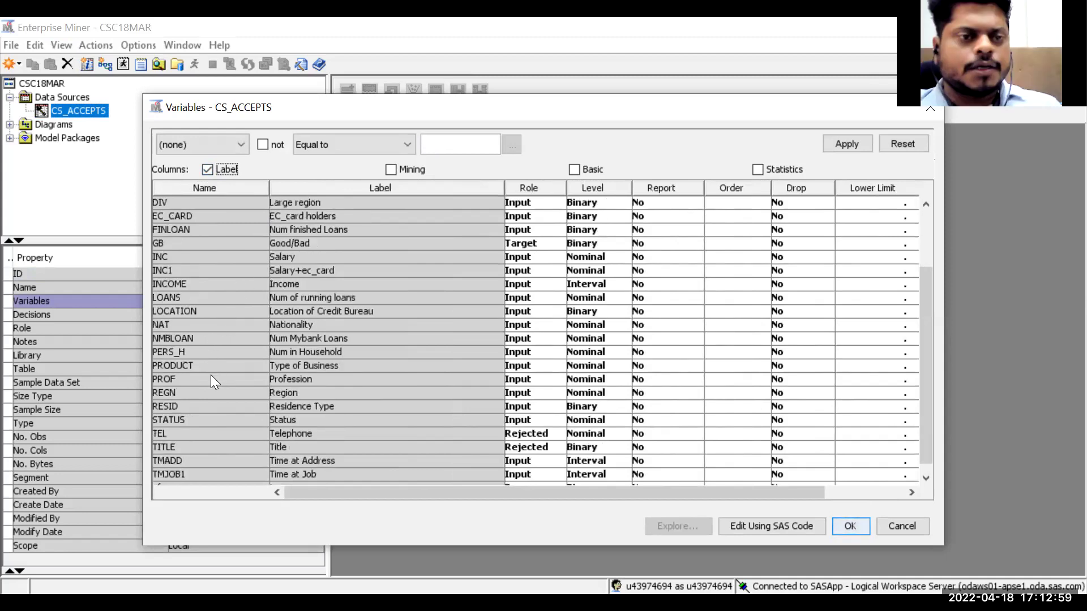
{"action": "scroll", "coordinate": [190, 371], "scroll_direction": "down", "scroll_amount": 1}
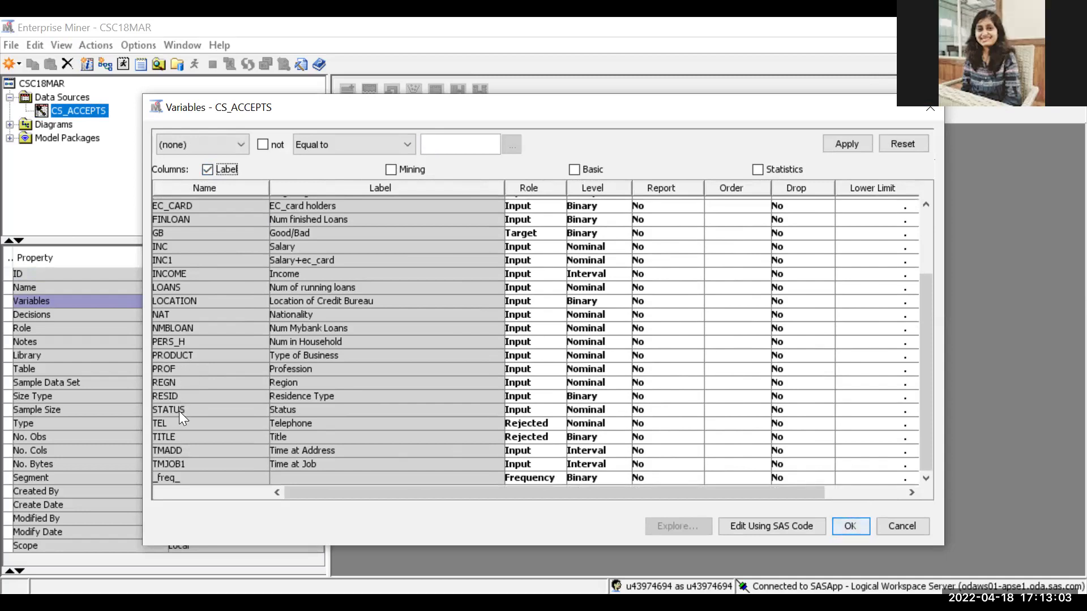
{"action": "scroll", "coordinate": [178, 411], "scroll_direction": "up", "scroll_amount": 3}
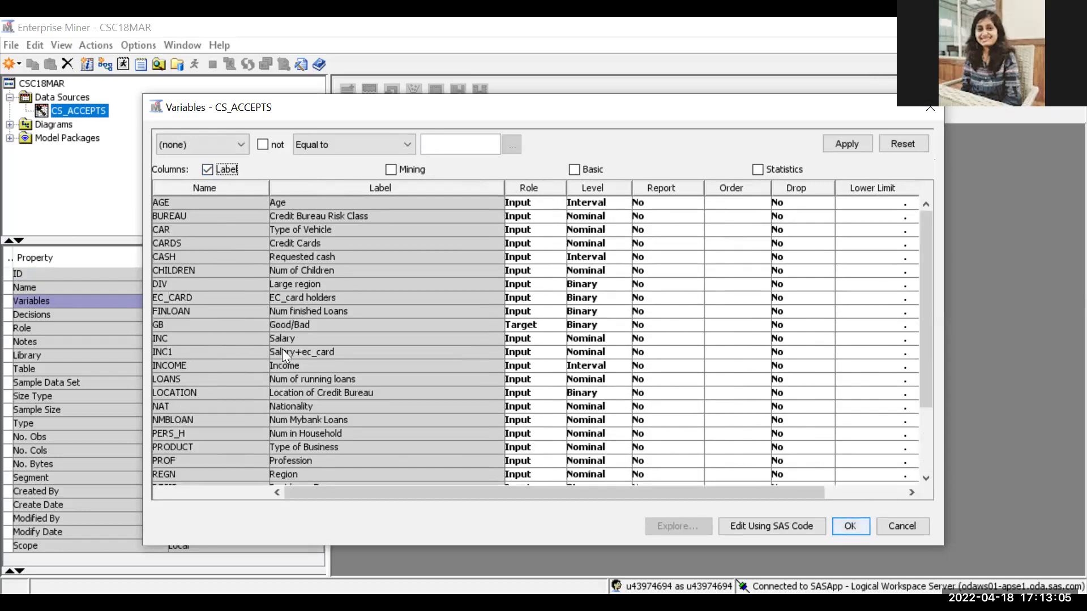
{"action": "left_click", "coordinate": [294, 341]}
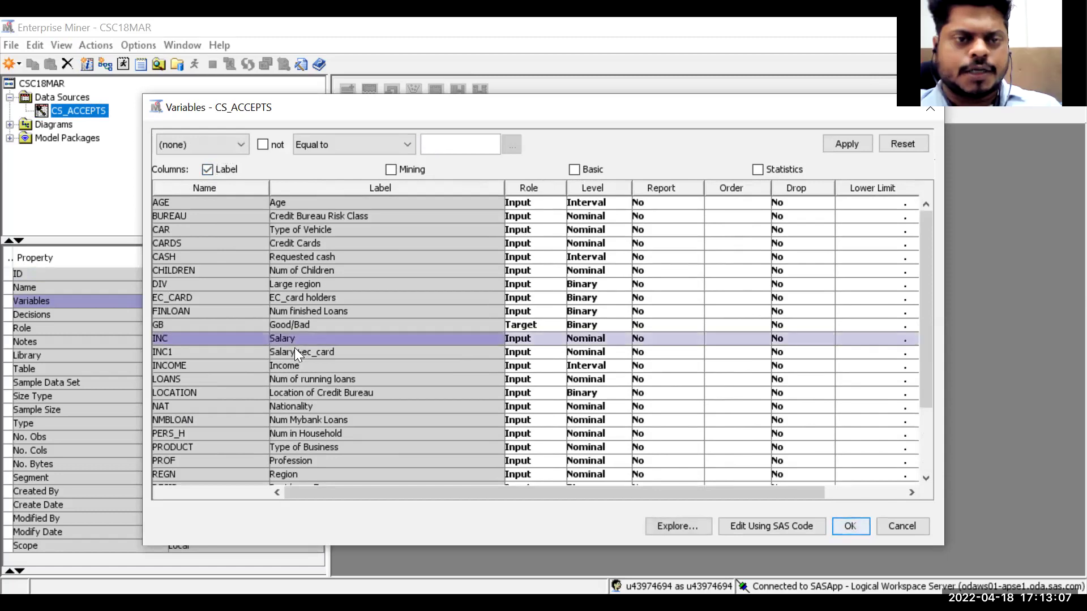
{"action": "left_click", "coordinate": [295, 352]}
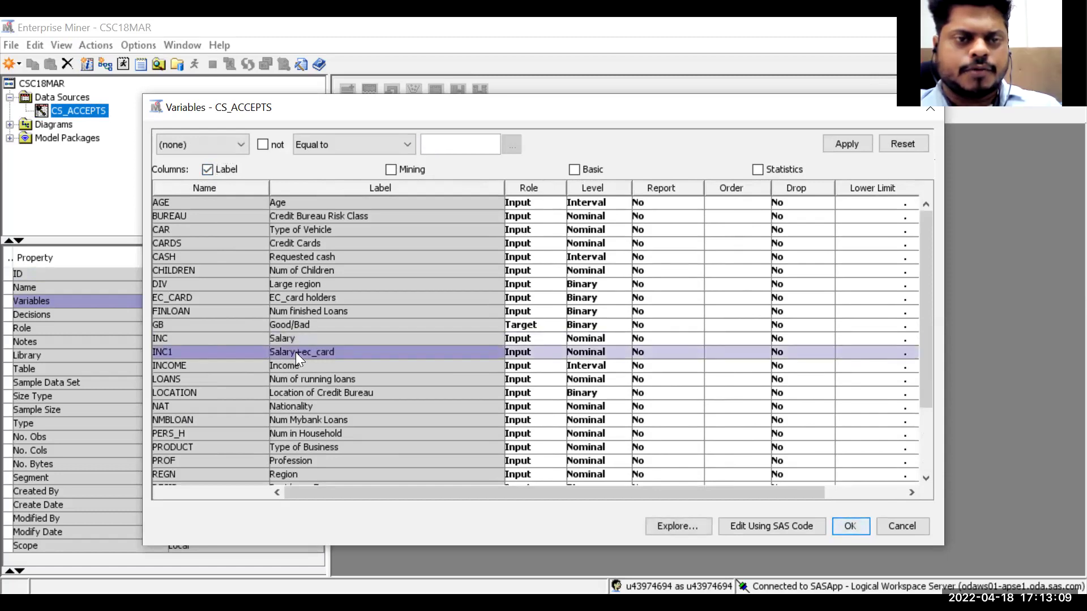
{"action": "left_click", "coordinate": [298, 363]}
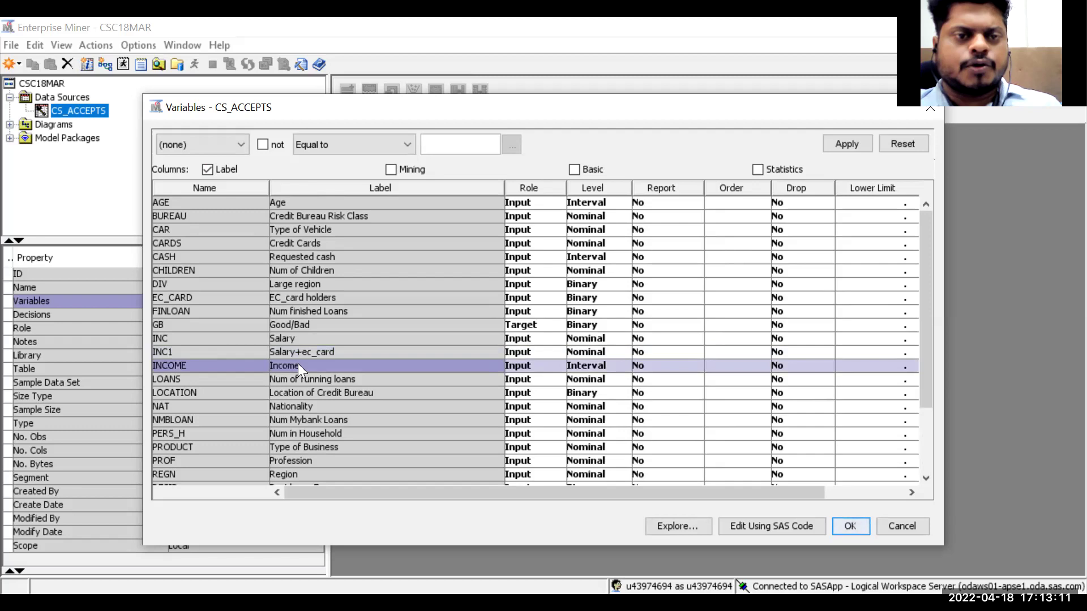
{"action": "left_click", "coordinate": [299, 342]}
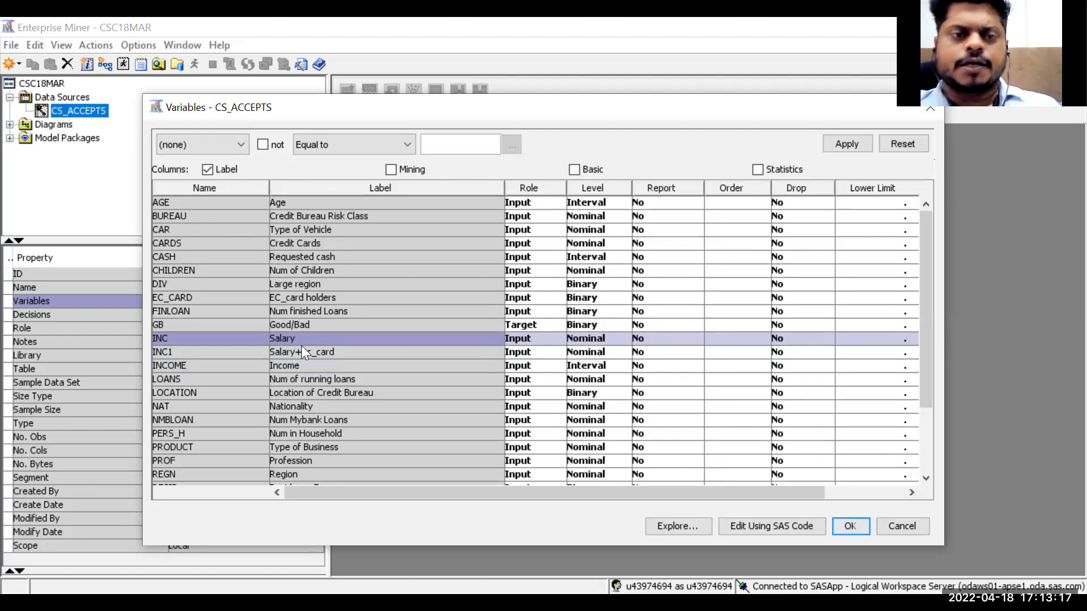
{"action": "left_click", "coordinate": [302, 351]}
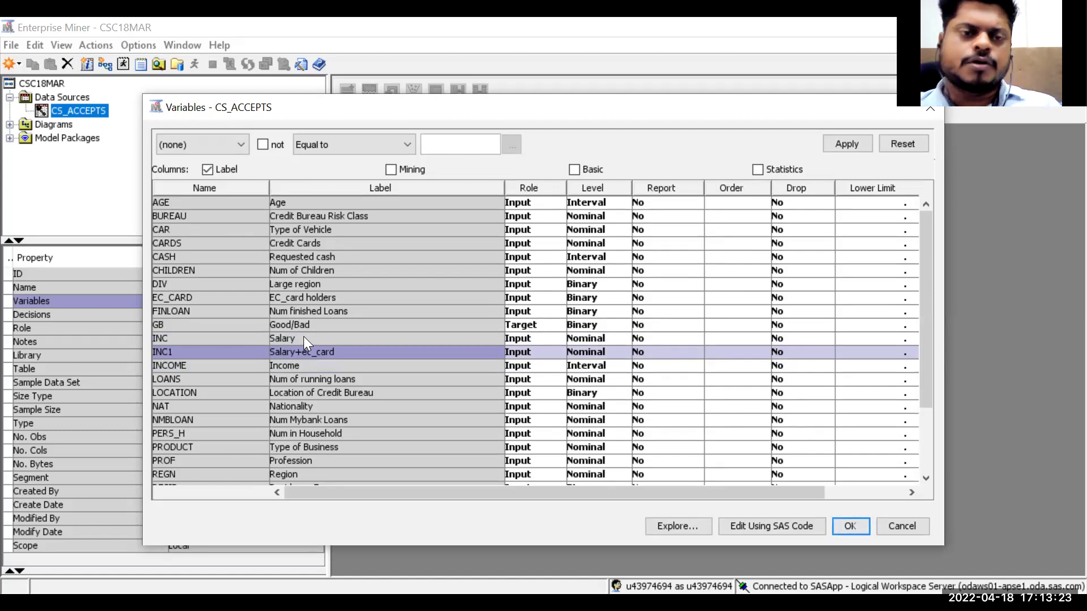
{"action": "left_click", "coordinate": [313, 362]}
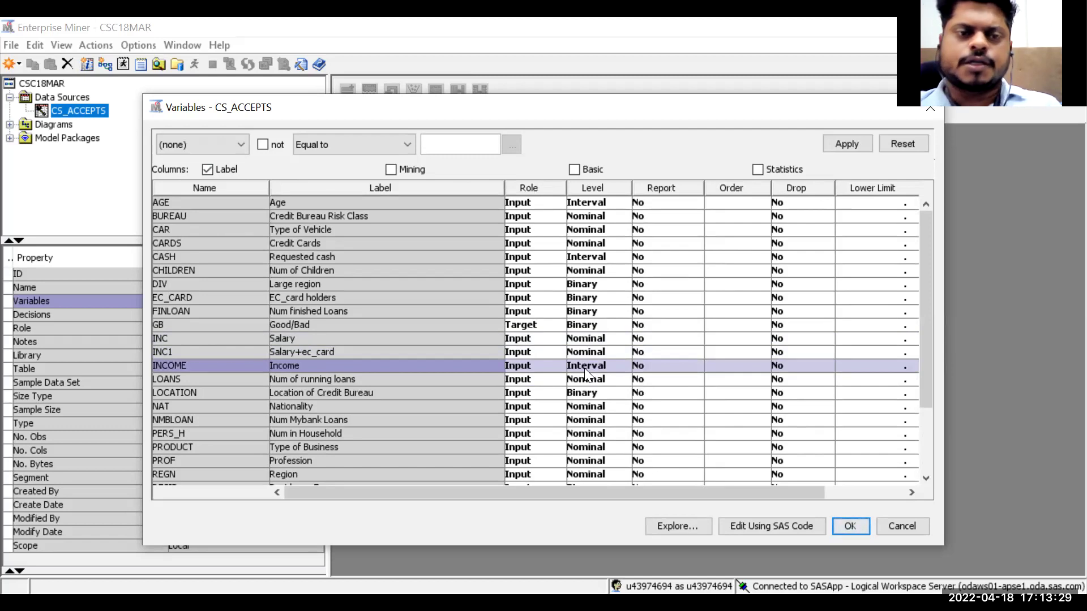
{"action": "left_click", "coordinate": [343, 352]}
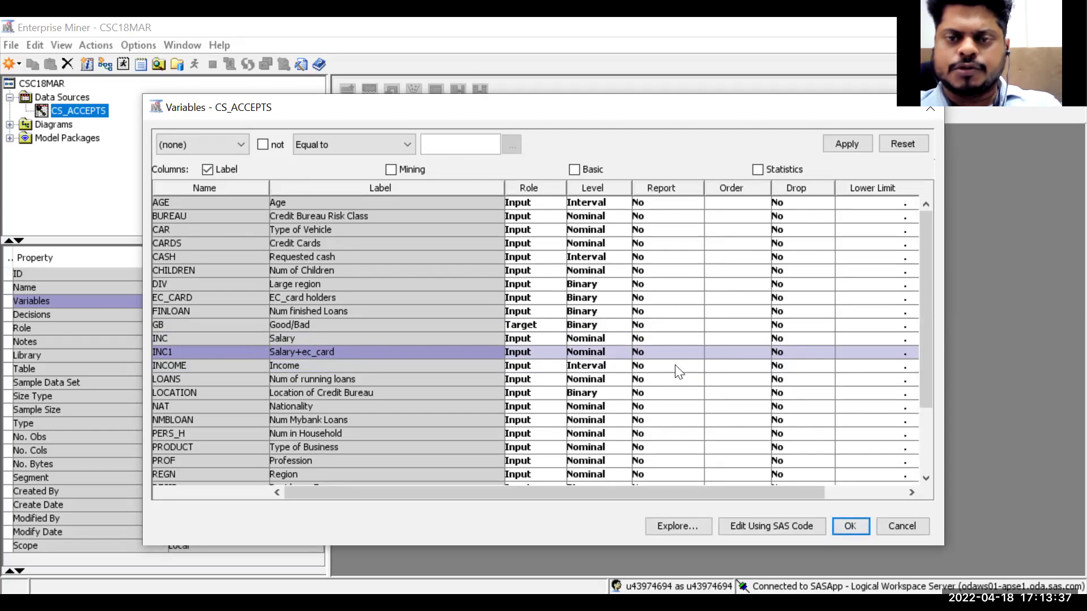
Show the Statistics columns and examine the level counts, minimum and maximum for the salary and income variables
{"action": "left_click", "coordinate": [759, 169]}
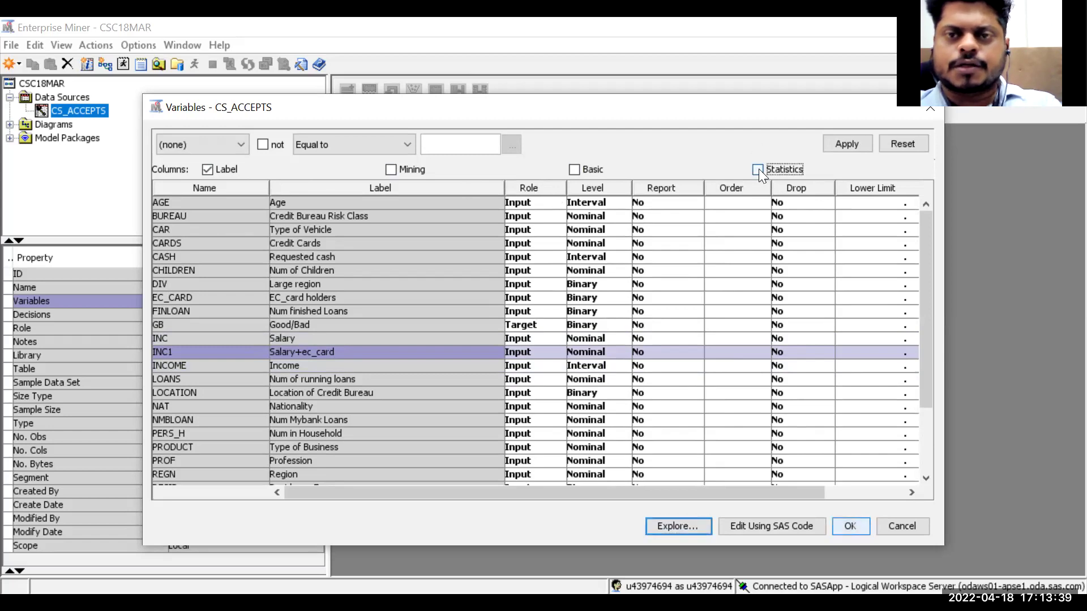
{"action": "left_click_drag", "start_coordinate": [530, 488], "coordinate": [679, 494]}
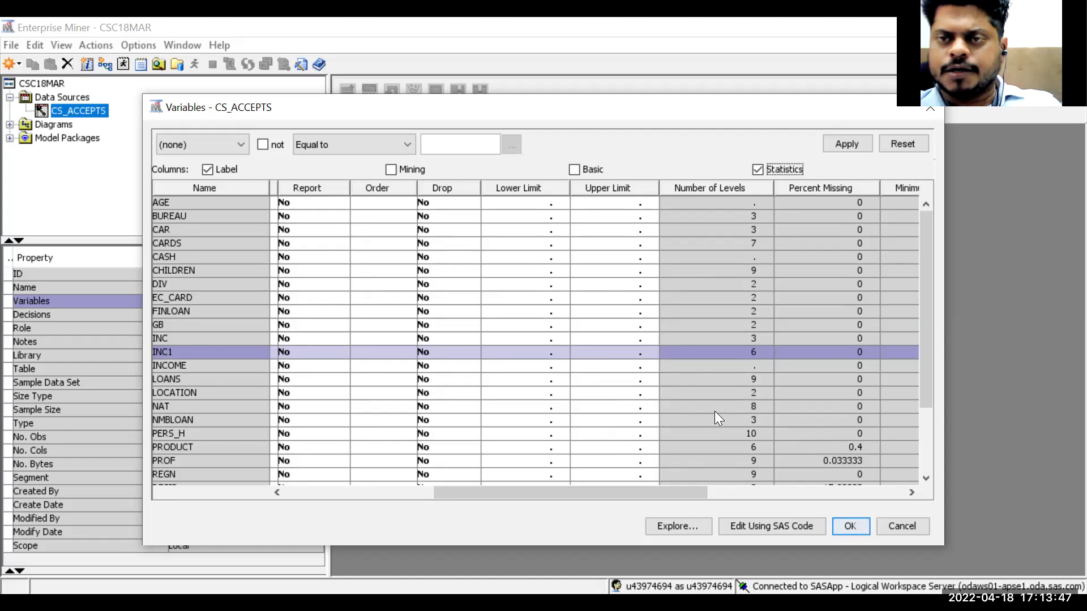
{"action": "left_click_drag", "start_coordinate": [694, 491], "coordinate": [527, 491]}
{"action": "left_click", "coordinate": [740, 333]}
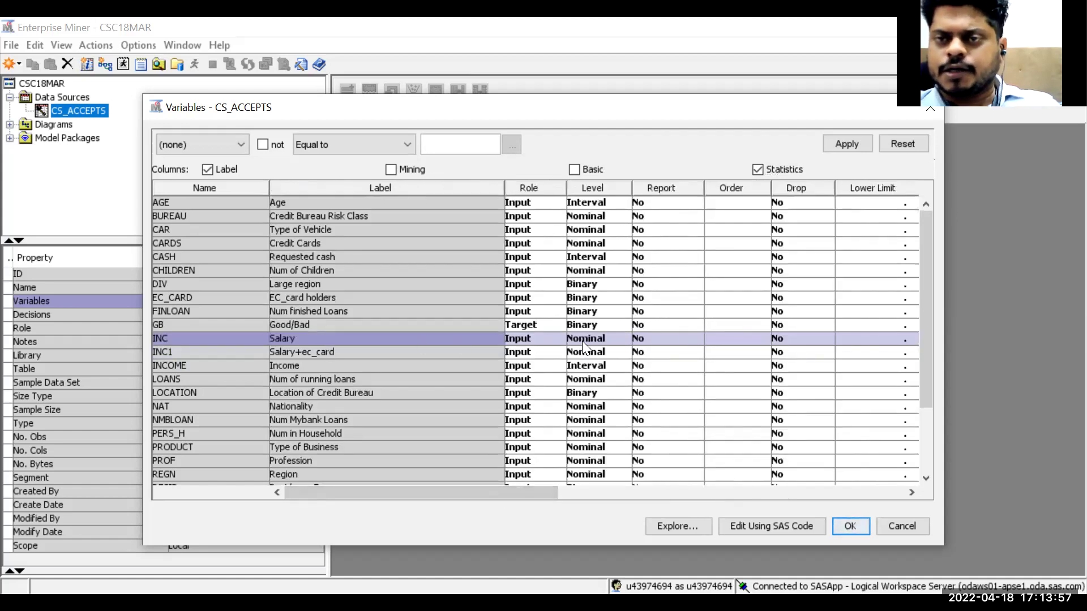
{"action": "left_click", "coordinate": [584, 365]}
{"action": "left_click_drag", "start_coordinate": [482, 493], "coordinate": [663, 495]}
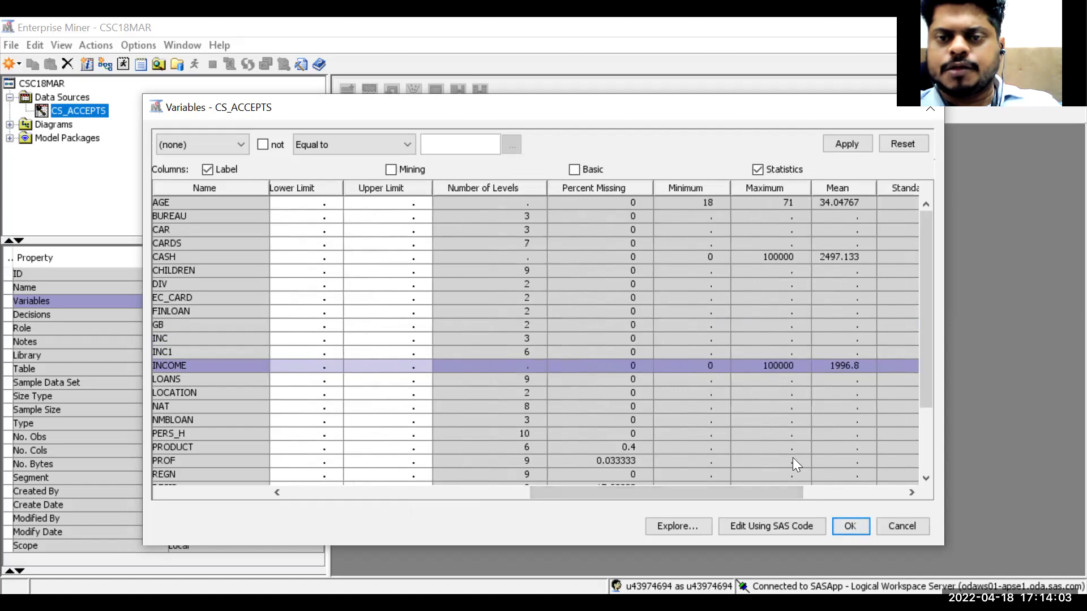
{"action": "left_click_drag", "start_coordinate": [750, 490], "coordinate": [391, 460]}
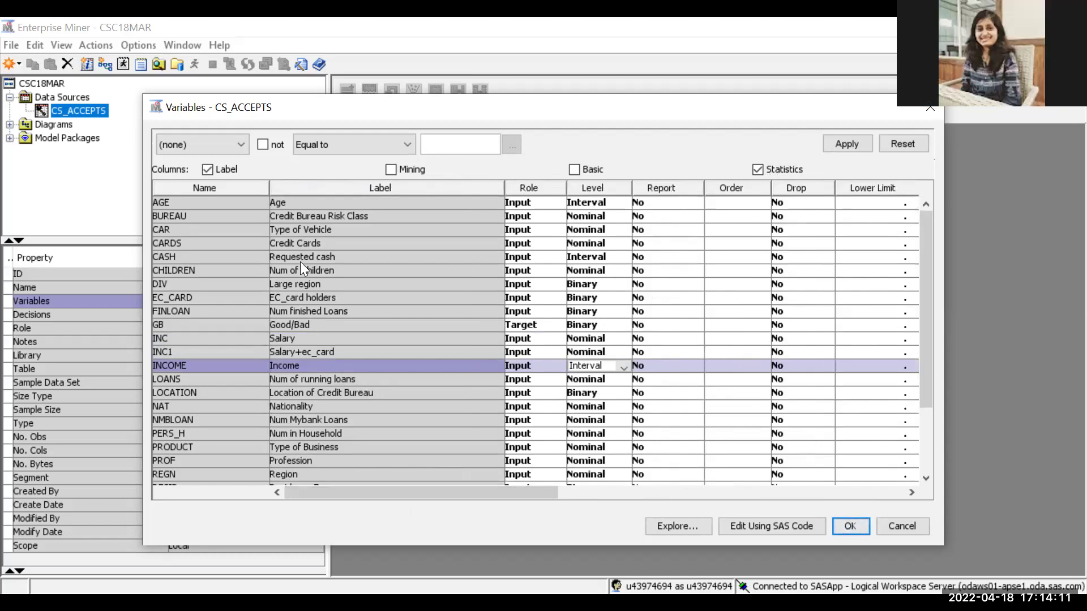
Look through the remaining variables and compare EC_CARD with INC1, checking the number of levels of INC1
{"action": "scroll", "coordinate": [323, 396], "scroll_direction": "down", "scroll_amount": 2}
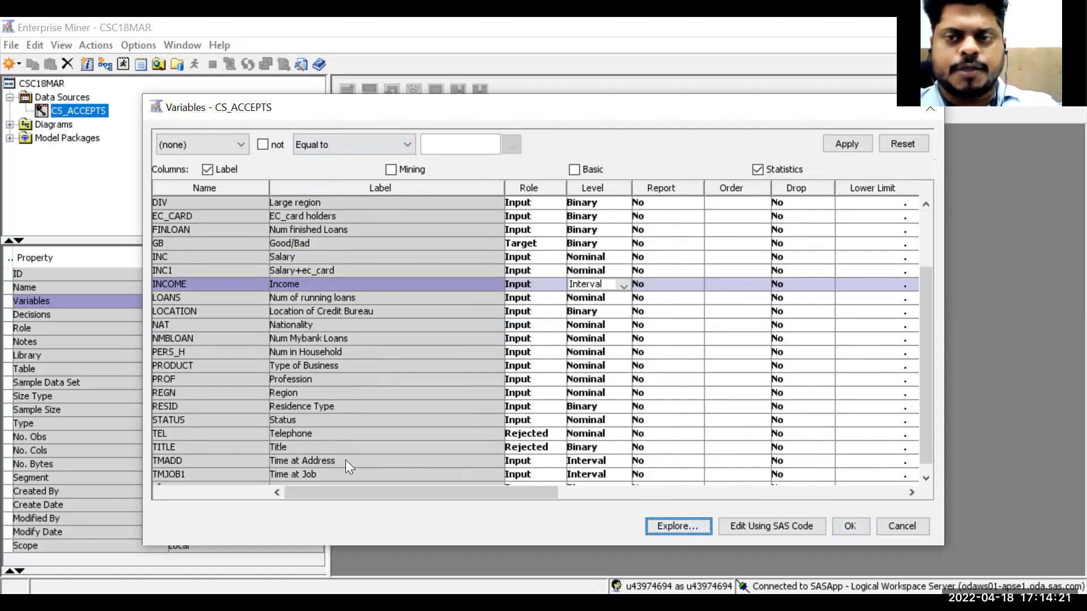
{"action": "scroll", "coordinate": [313, 463], "scroll_direction": "down", "scroll_amount": 1}
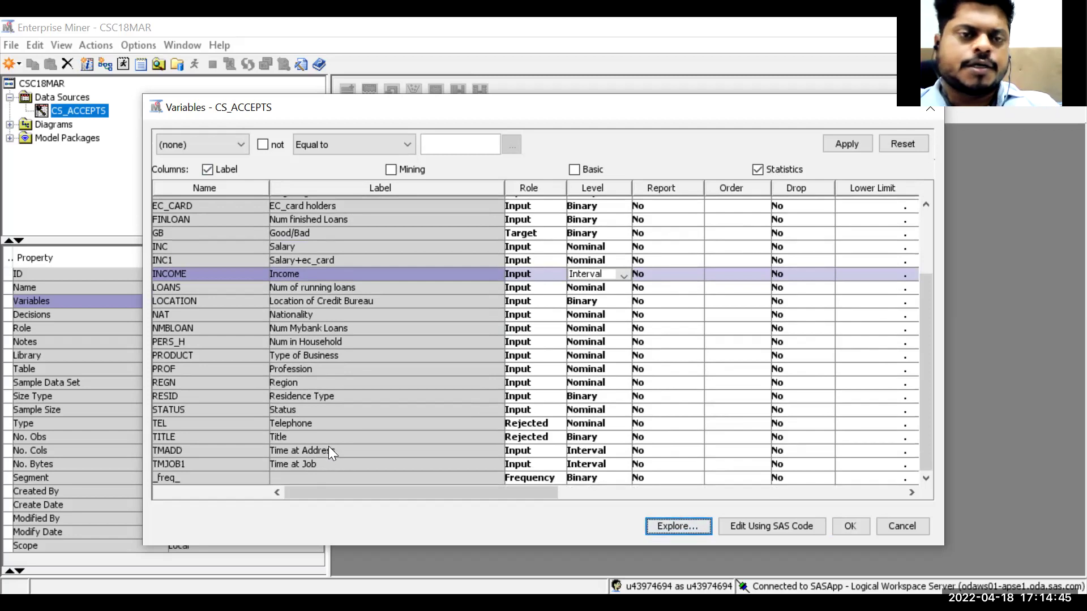
{"action": "scroll", "coordinate": [328, 446], "scroll_direction": "up", "scroll_amount": 3}
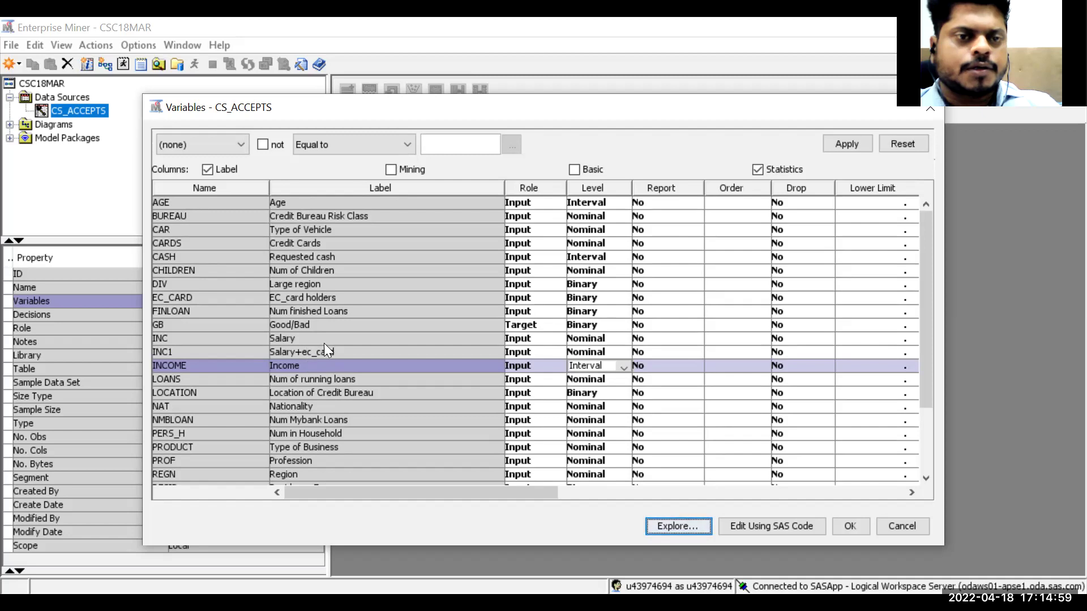
{"action": "left_click", "coordinate": [357, 287]}
{"action": "left_click", "coordinate": [357, 296]}
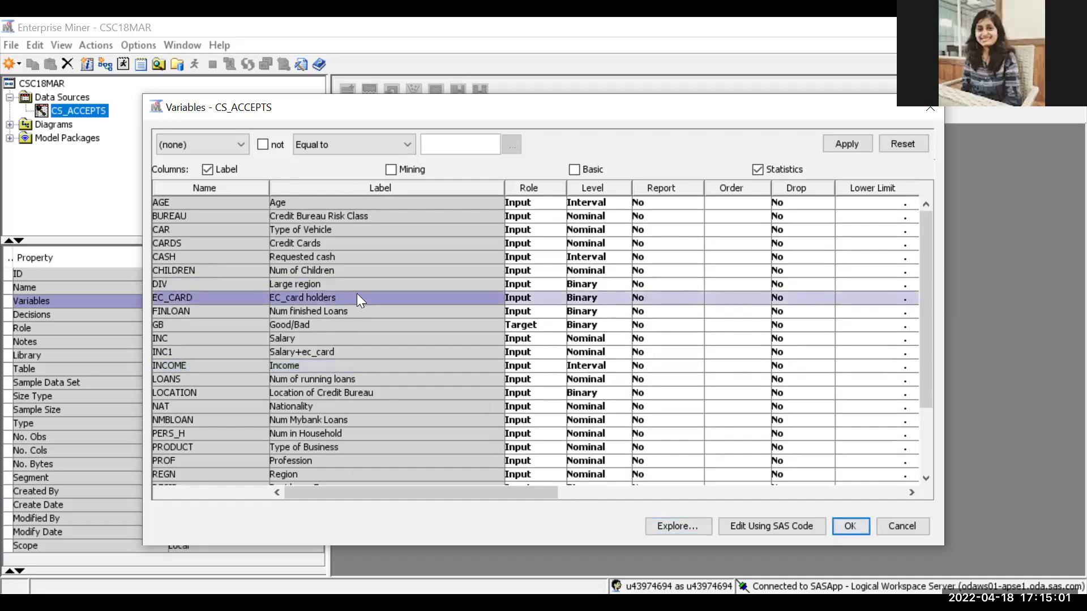
{"action": "left_click_drag", "start_coordinate": [531, 493], "coordinate": [453, 466]}
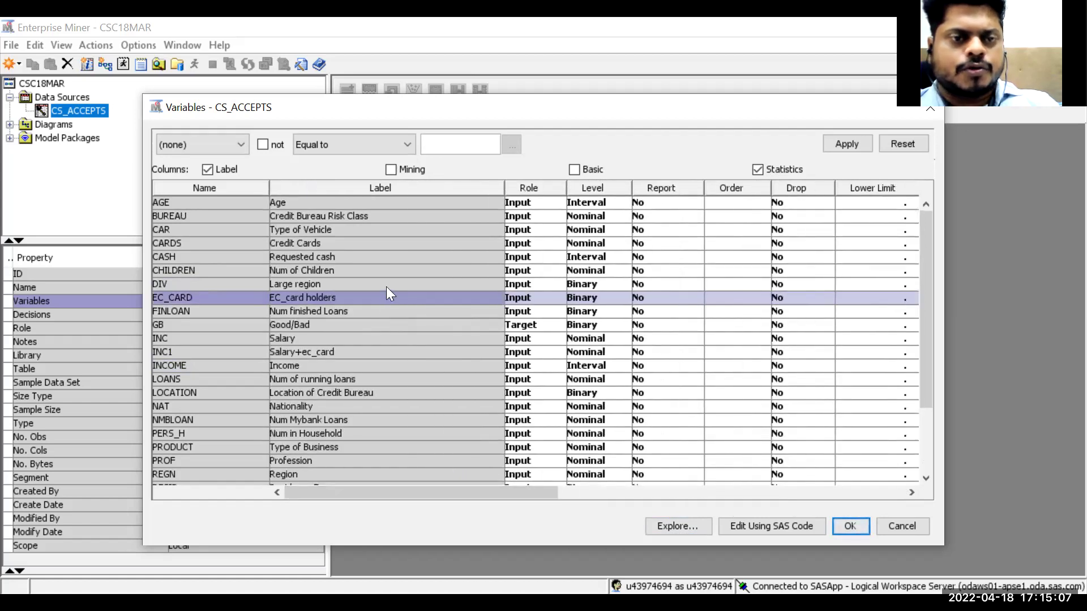
{"action": "left_click", "coordinate": [352, 352]}
{"action": "left_click_drag", "start_coordinate": [532, 499], "coordinate": [759, 490]}
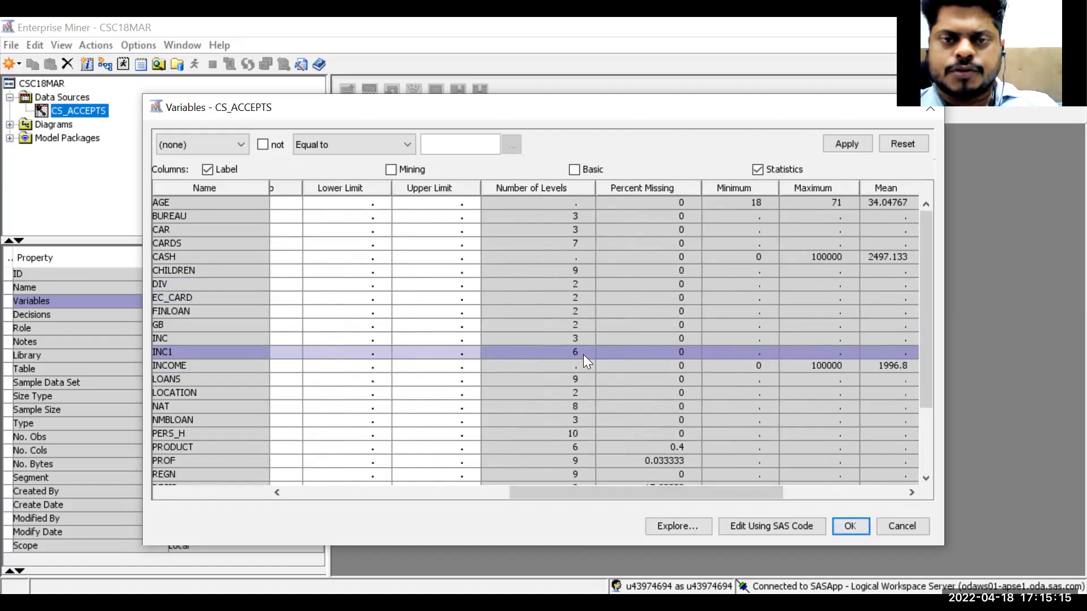
{"action": "left_click_drag", "start_coordinate": [735, 494], "coordinate": [248, 366]}
Set the role of the EC_CARD variable to Rejected
{"action": "left_click", "coordinate": [322, 296]}
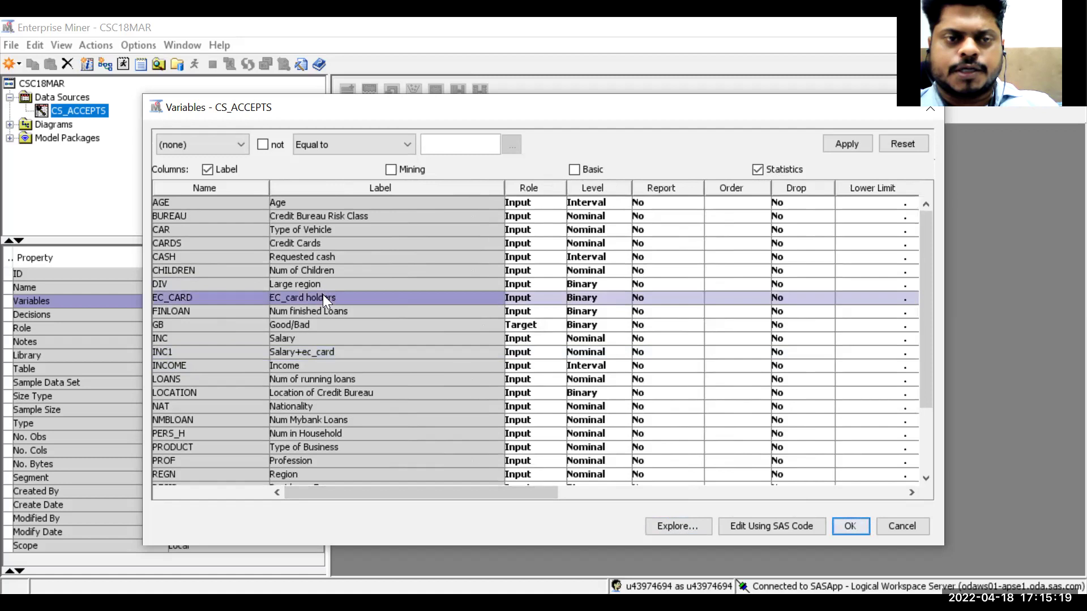
{"action": "left_click", "coordinate": [523, 299]}
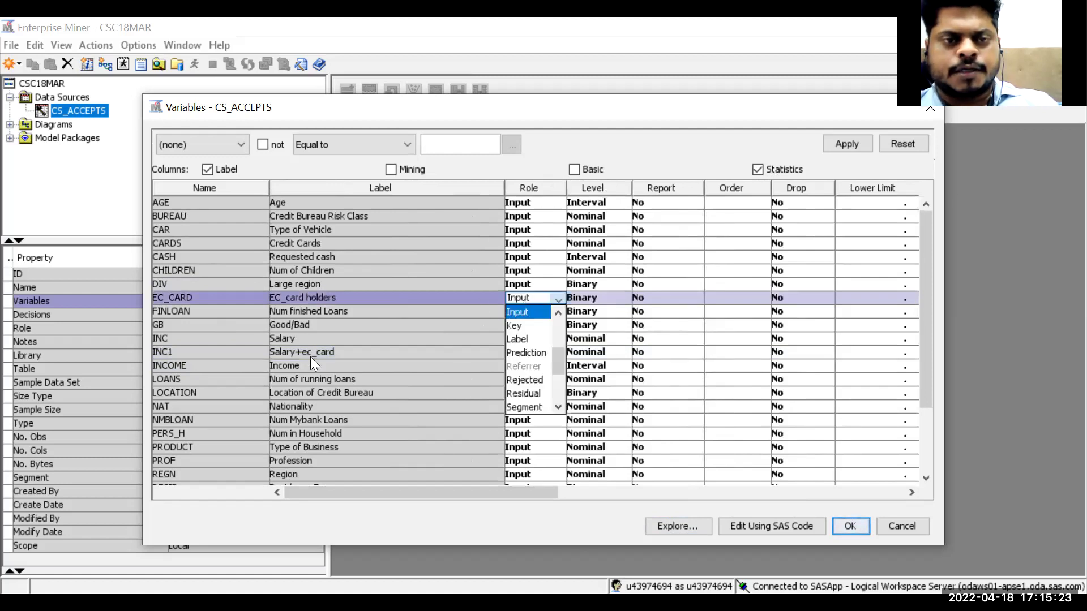
{"action": "left_click_drag", "start_coordinate": [555, 365], "coordinate": [555, 378]}
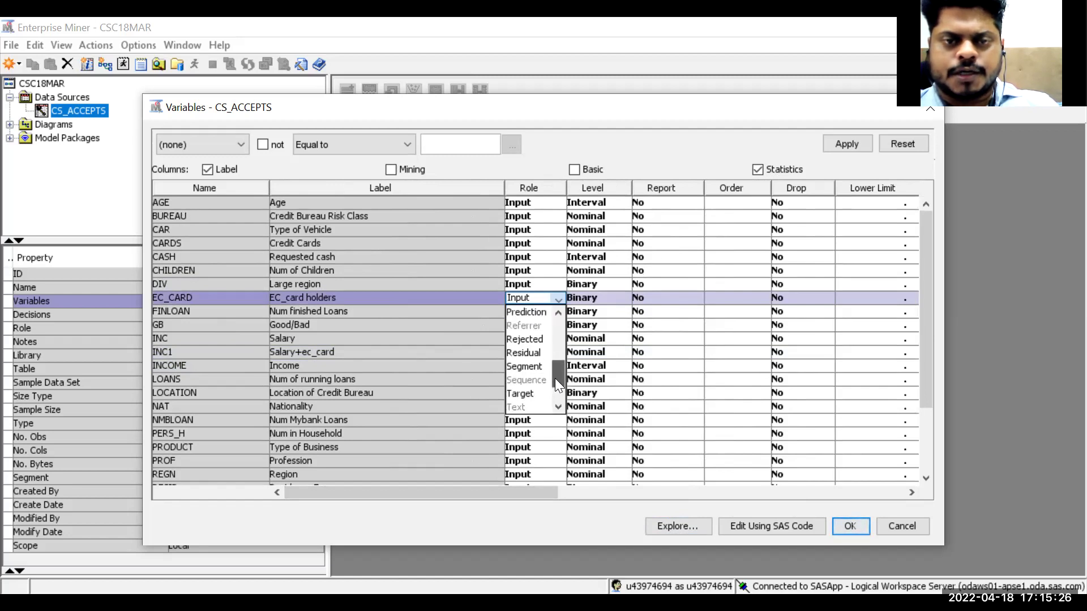
{"action": "left_click", "coordinate": [536, 342]}
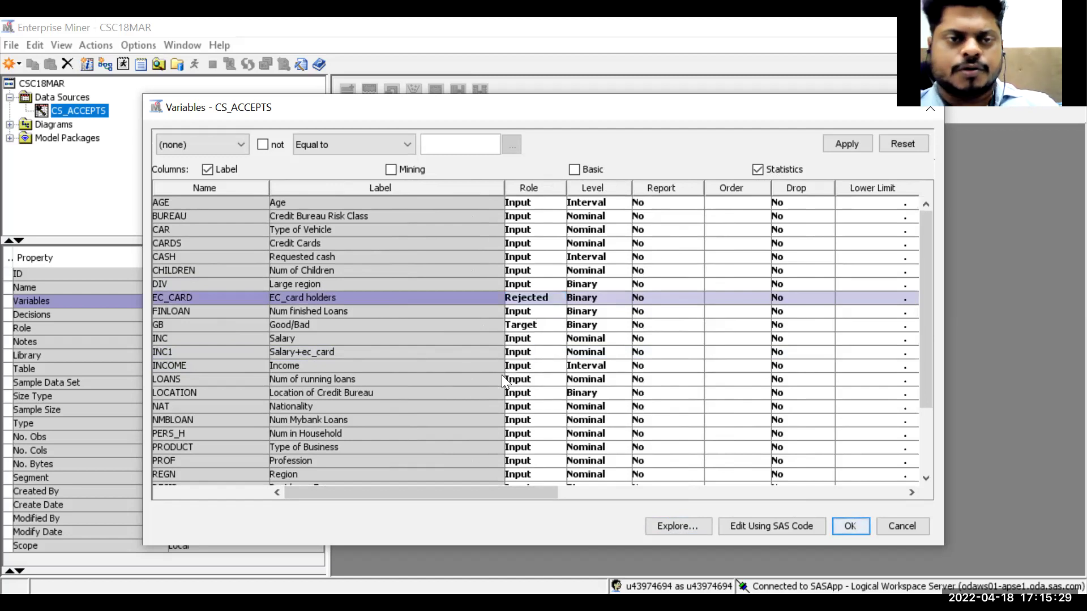
Set the measurement level of the PERS_H (Num in Household) variable to Interval
{"action": "left_click", "coordinate": [355, 311]}
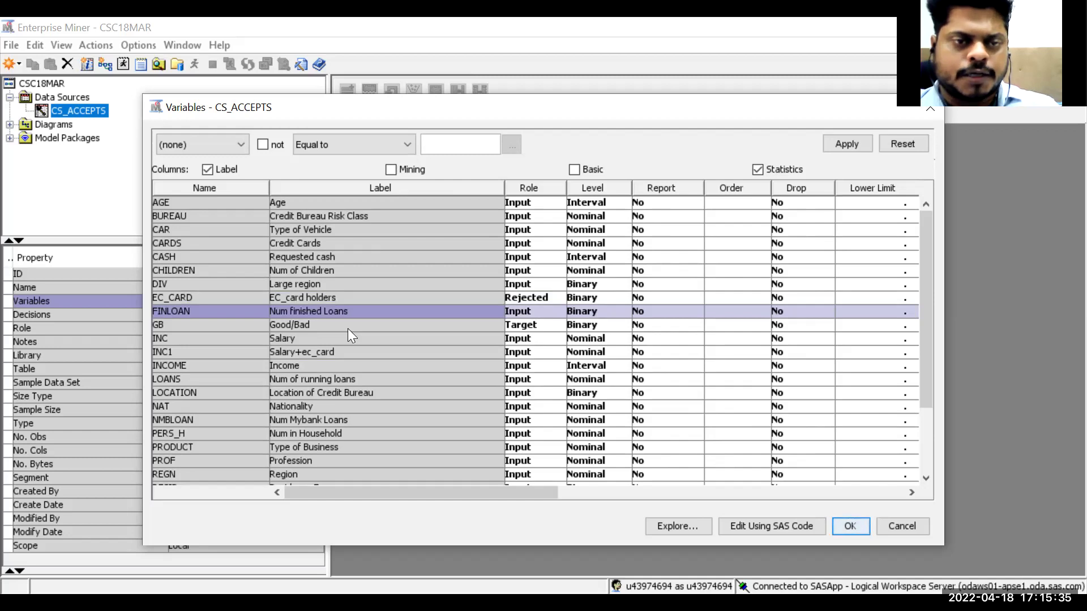
{"action": "left_click", "coordinate": [354, 384]}
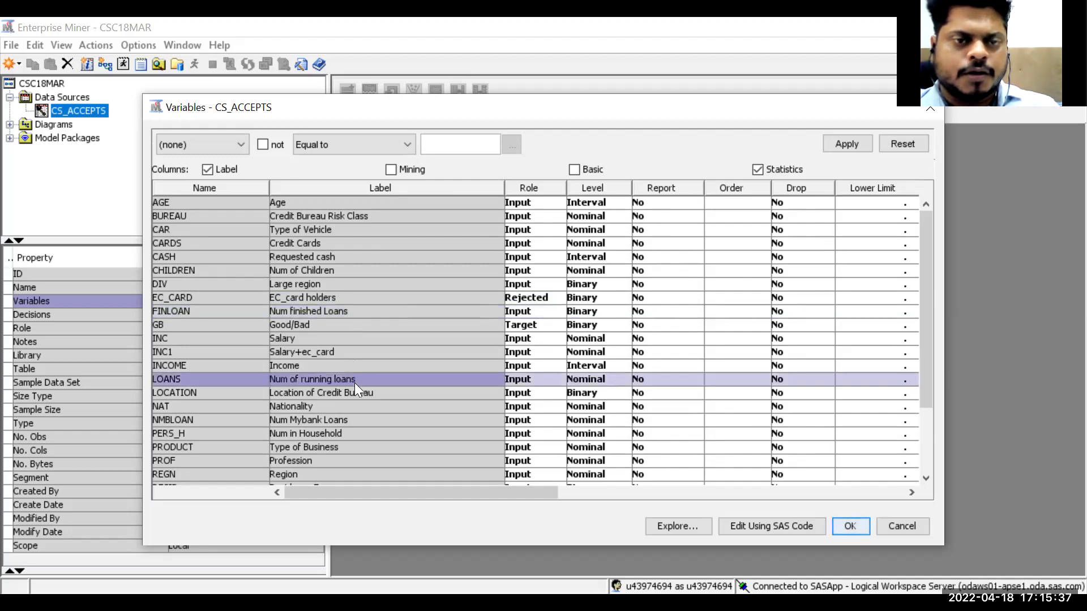
{"action": "scroll", "coordinate": [355, 395], "scroll_direction": "down", "scroll_amount": 1}
{"action": "left_click", "coordinate": [366, 353]}
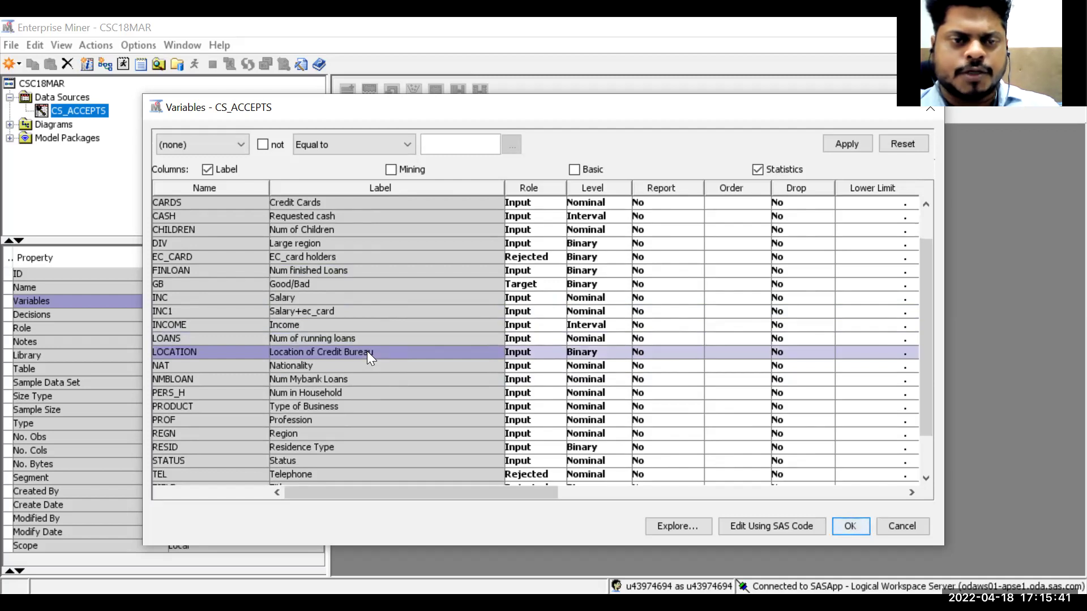
{"action": "left_click", "coordinate": [359, 379]}
{"action": "scroll", "coordinate": [359, 379], "scroll_direction": "down", "scroll_amount": 1}
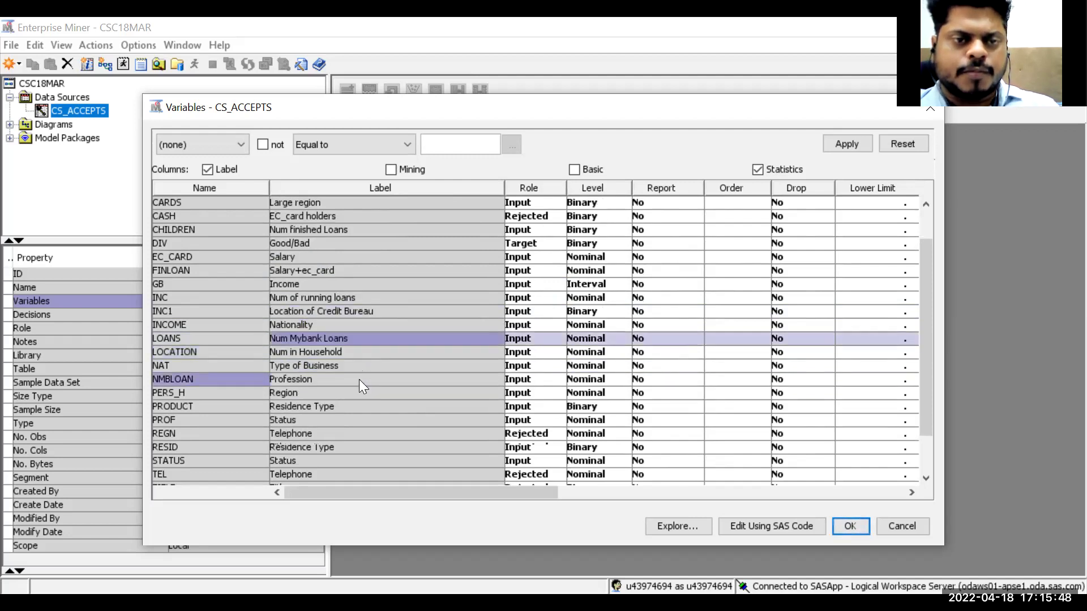
{"action": "left_click", "coordinate": [353, 349]}
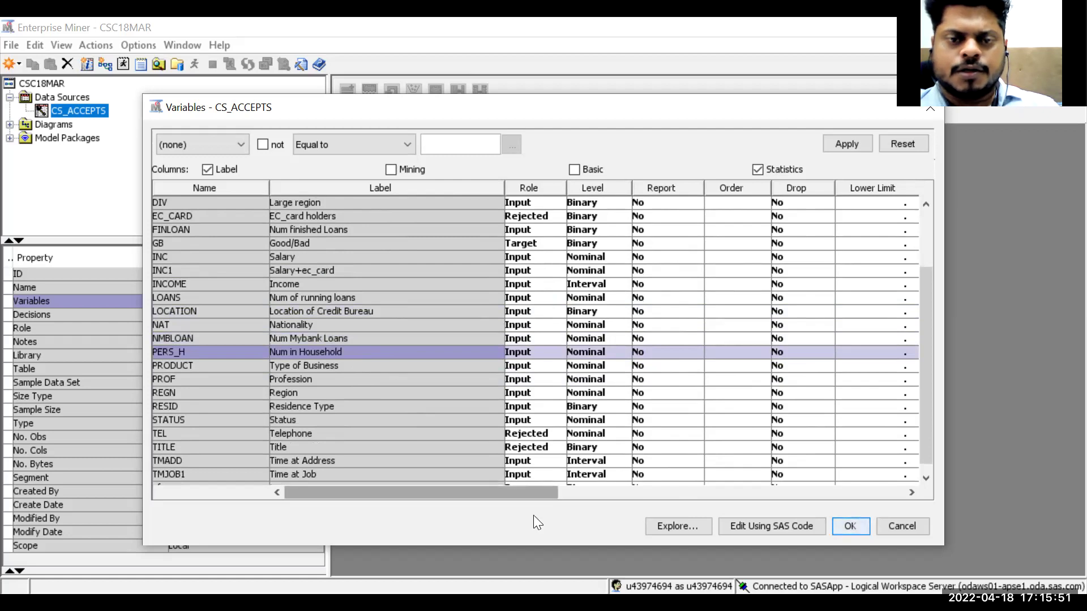
{"action": "left_click_drag", "start_coordinate": [543, 488], "coordinate": [420, 502]}
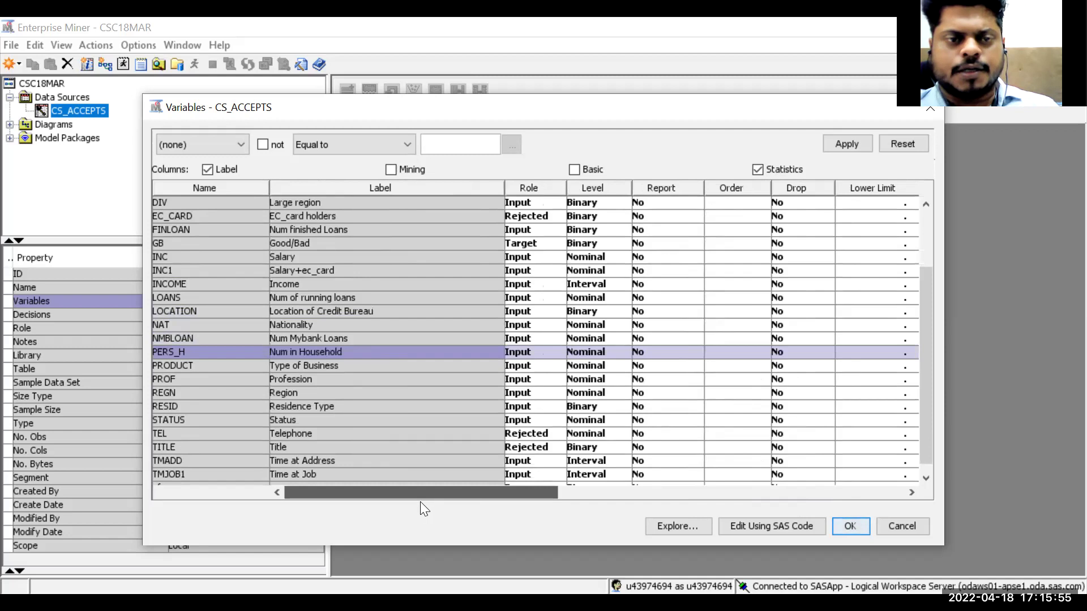
{"action": "left_click", "coordinate": [622, 351]}
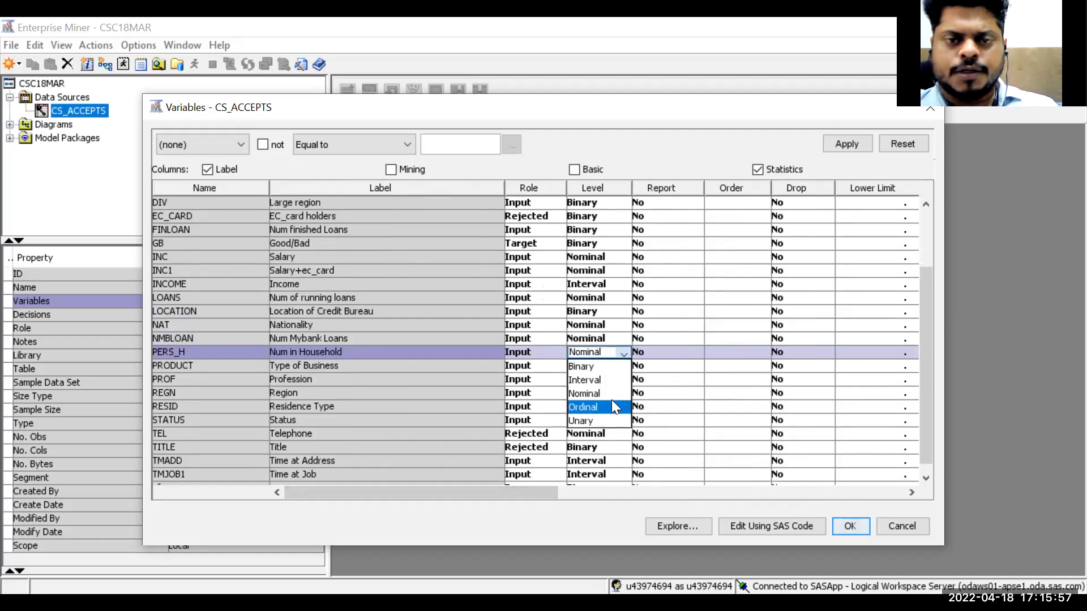
{"action": "left_click", "coordinate": [614, 382]}
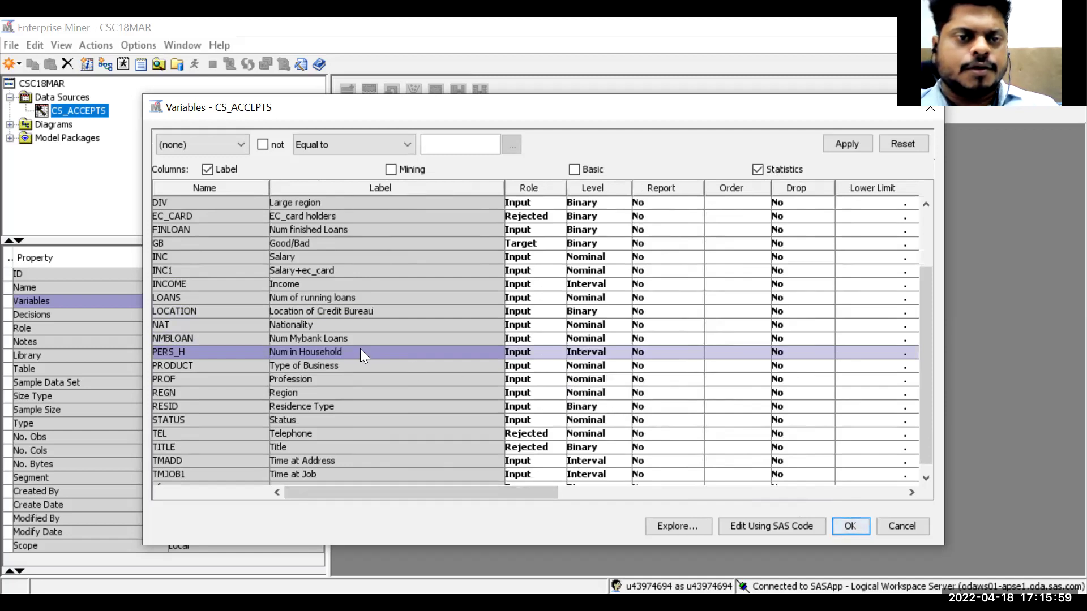
{"action": "left_click", "coordinate": [623, 338]}
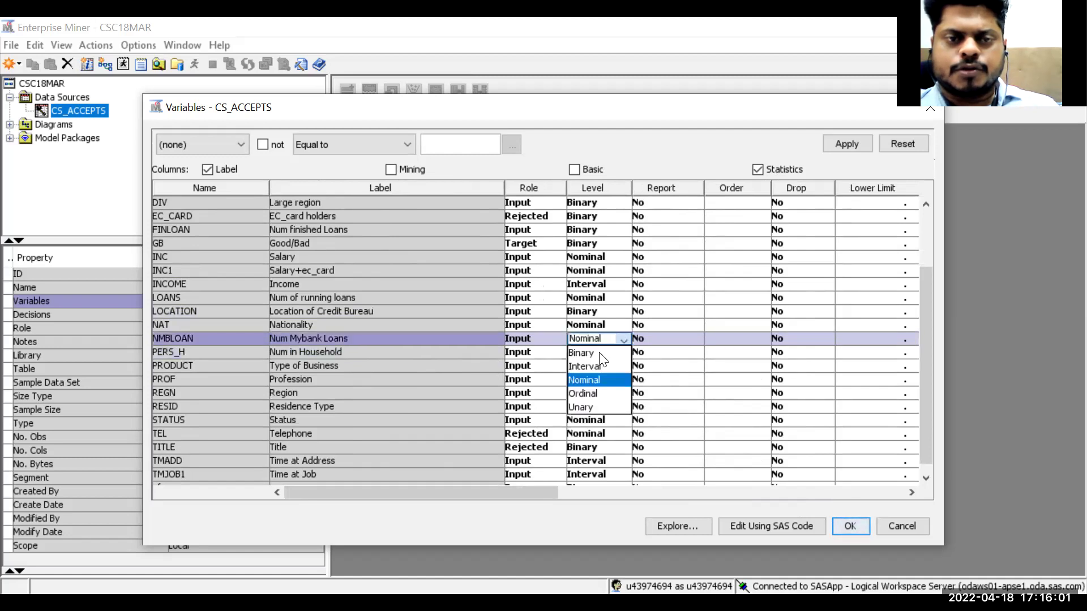
{"action": "left_click", "coordinate": [688, 354]}
{"action": "left_click", "coordinate": [676, 334]}
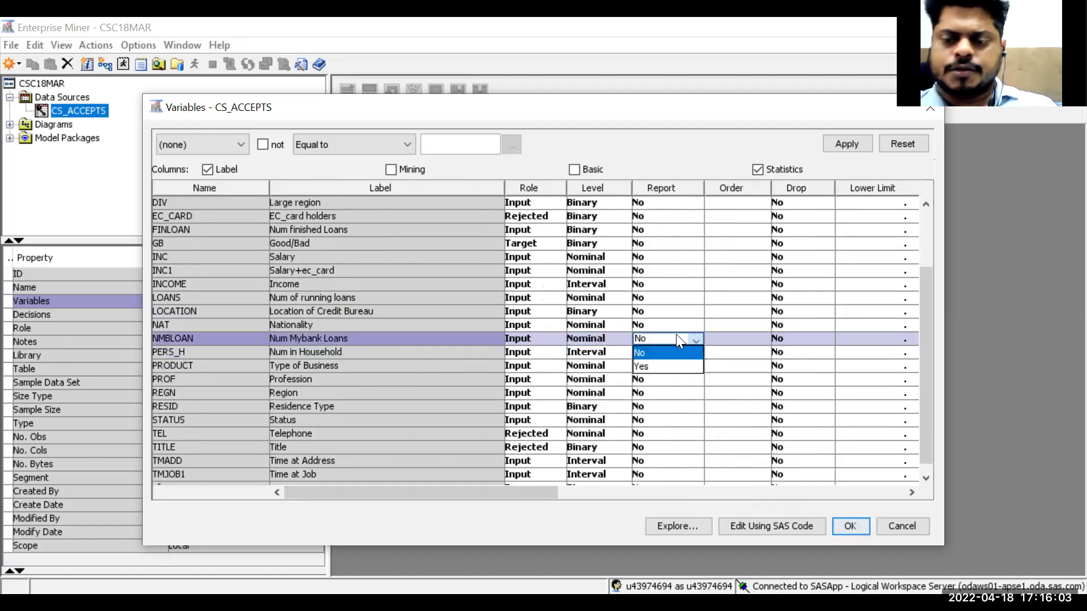
{"action": "left_click", "coordinate": [676, 333]}
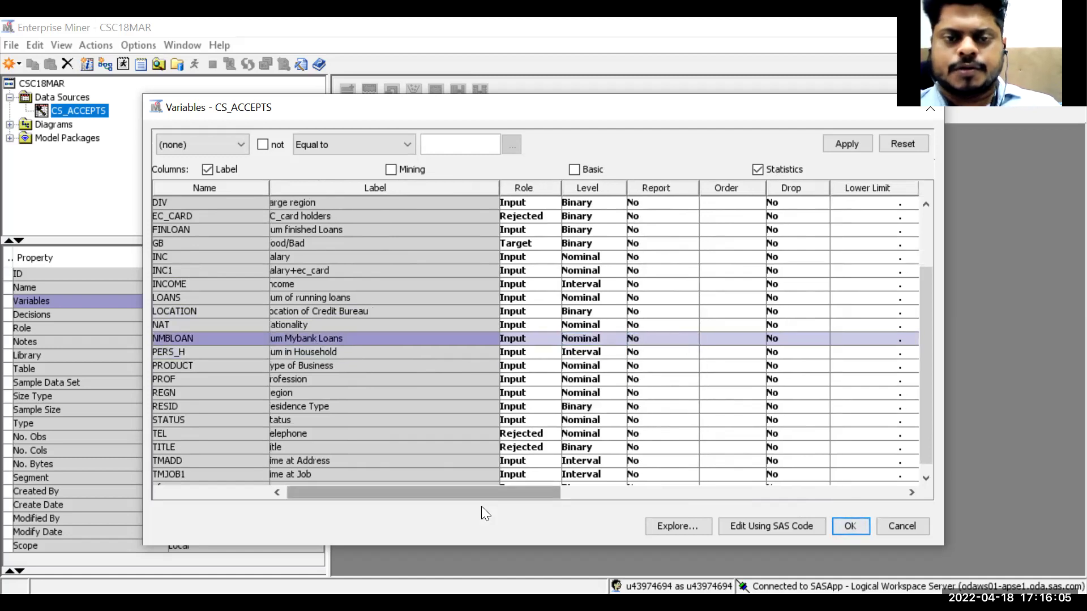
{"action": "left_click_drag", "start_coordinate": [494, 492], "coordinate": [477, 455]}
{"action": "left_click_drag", "start_coordinate": [400, 444], "coordinate": [323, 398]}
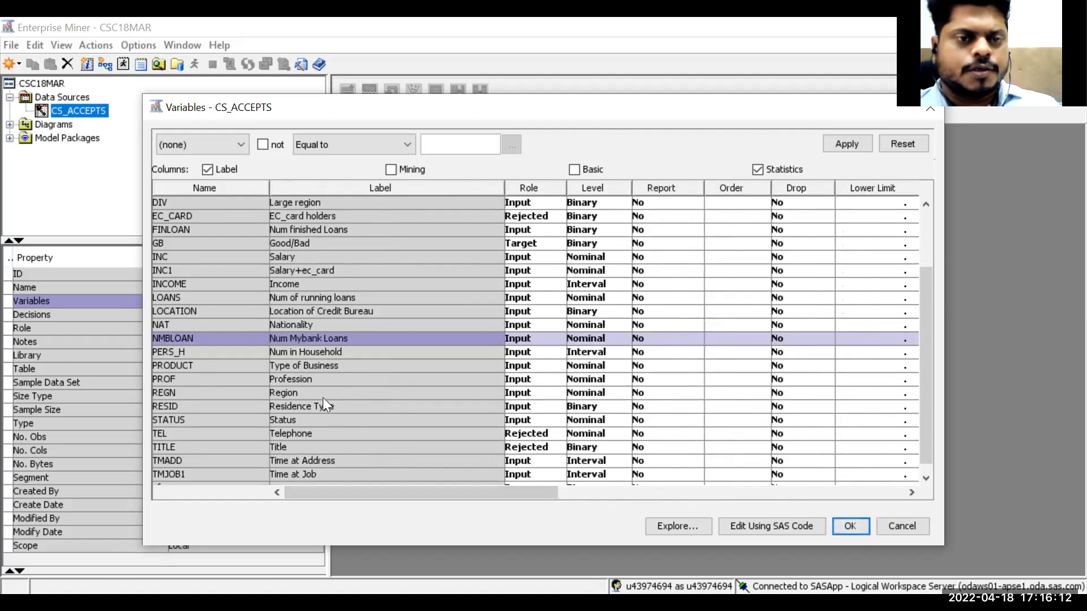
Review the labels, roles and measurement levels of the variables from PERS_H down to TITLE
{"action": "left_click", "coordinate": [342, 354]}
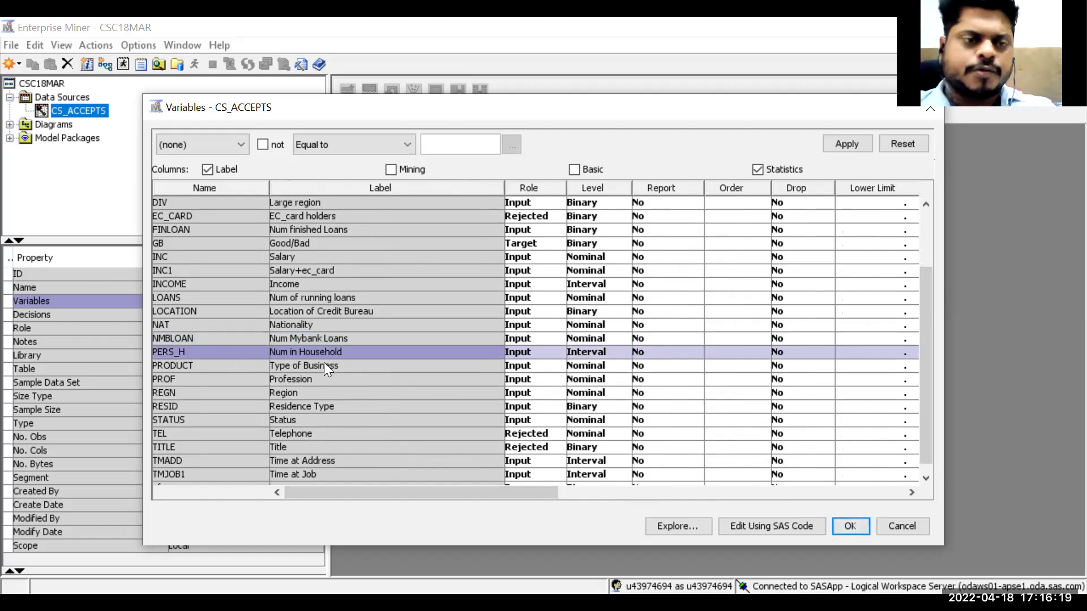
{"action": "left_click", "coordinate": [352, 367]}
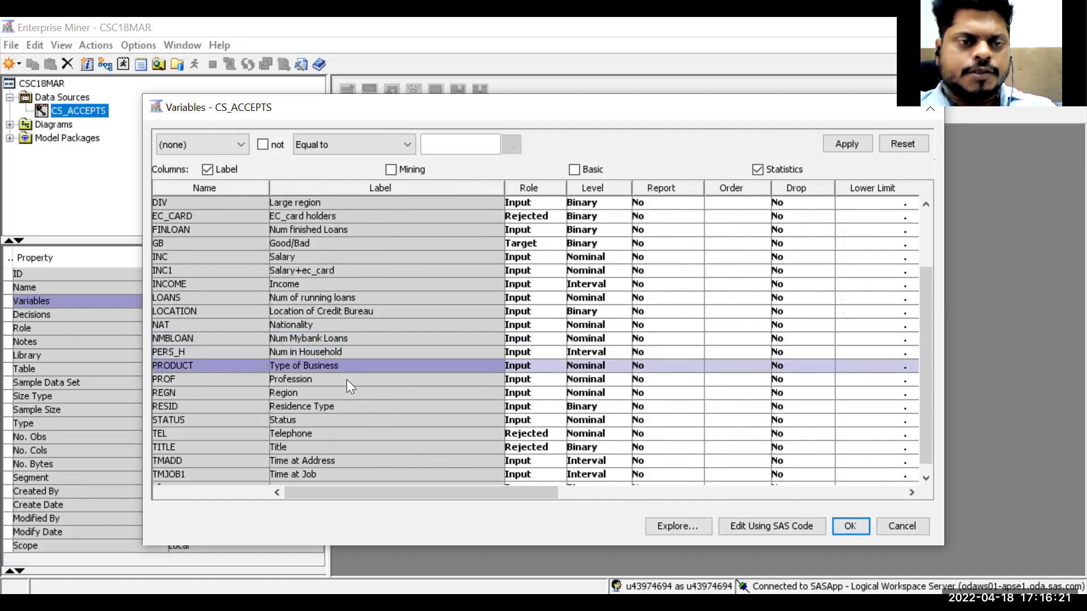
{"action": "left_click", "coordinate": [346, 380]}
{"action": "left_click", "coordinate": [344, 391]}
{"action": "left_click", "coordinate": [348, 403]}
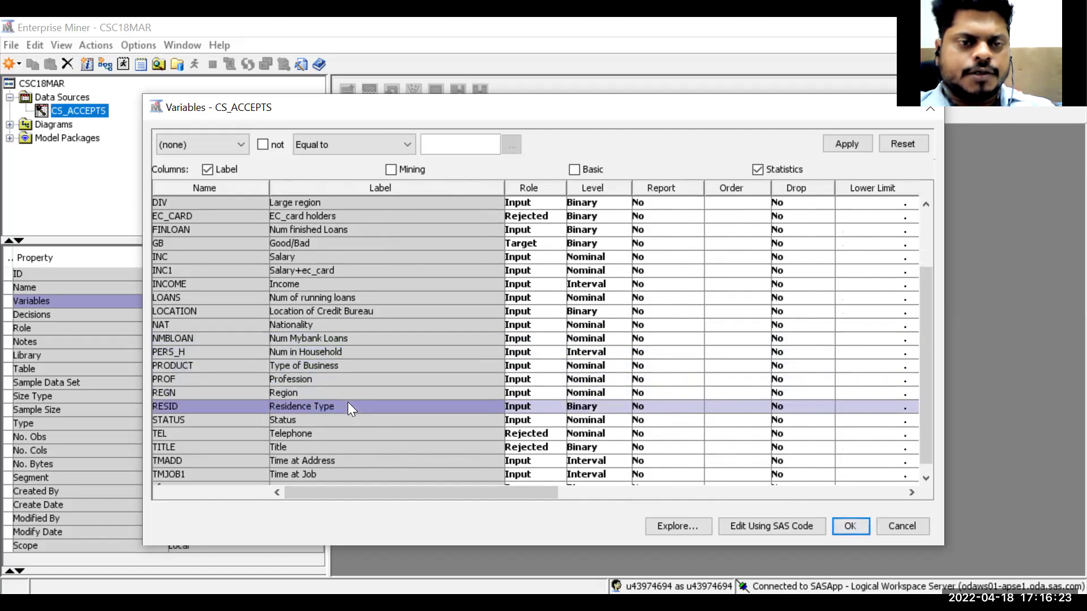
{"action": "scroll", "coordinate": [347, 403], "scroll_direction": "down", "scroll_amount": 1}
{"action": "left_click", "coordinate": [338, 408]}
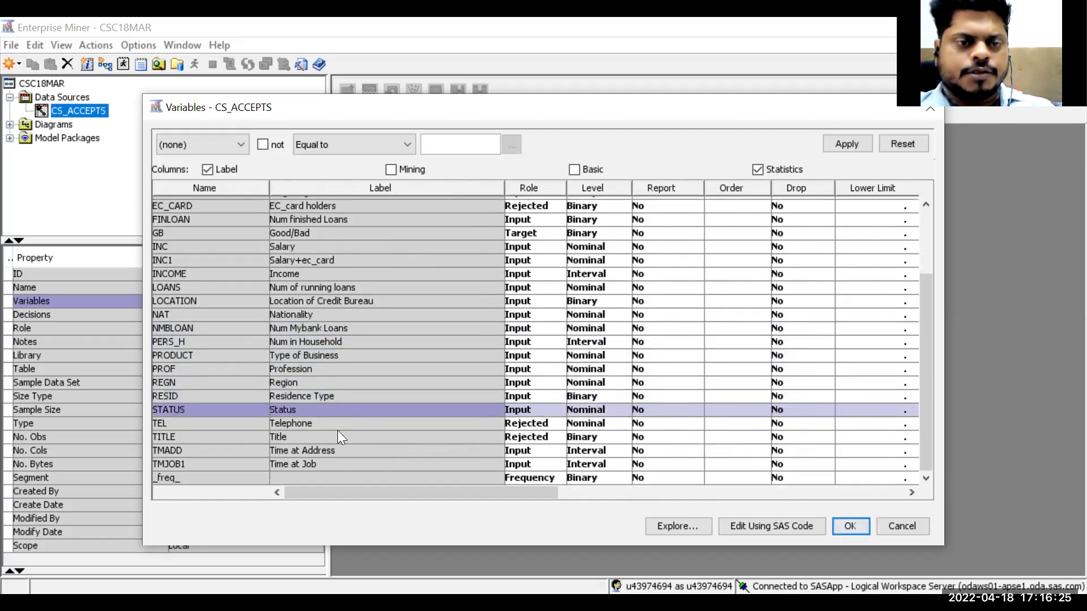
{"action": "left_click", "coordinate": [338, 431]}
{"action": "left_click", "coordinate": [341, 423]}
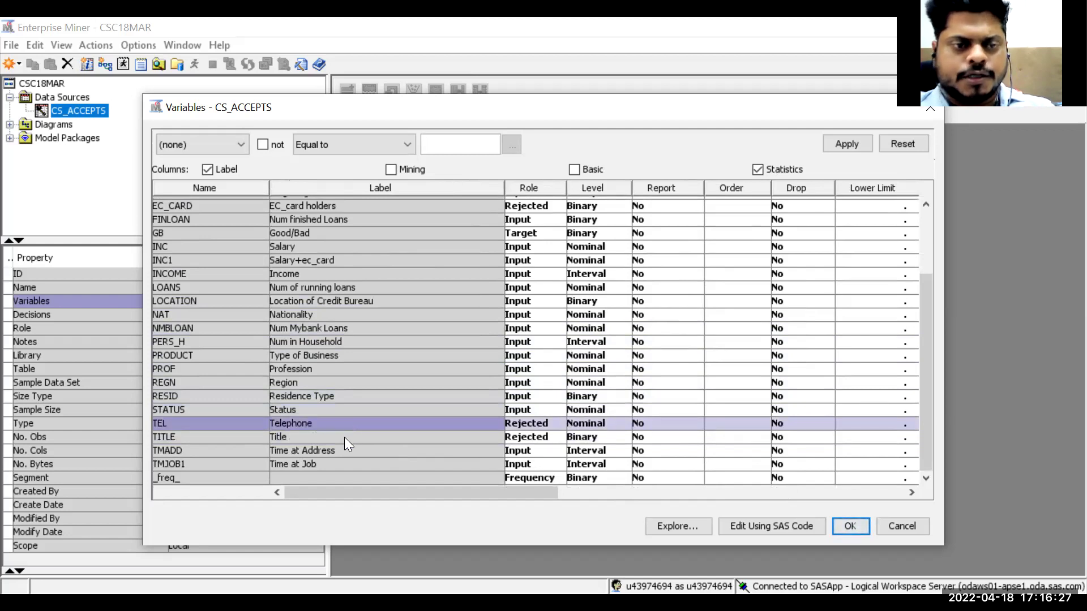
{"action": "left_click", "coordinate": [344, 437]}
{"action": "left_click_drag", "start_coordinate": [347, 495], "coordinate": [266, 474]}
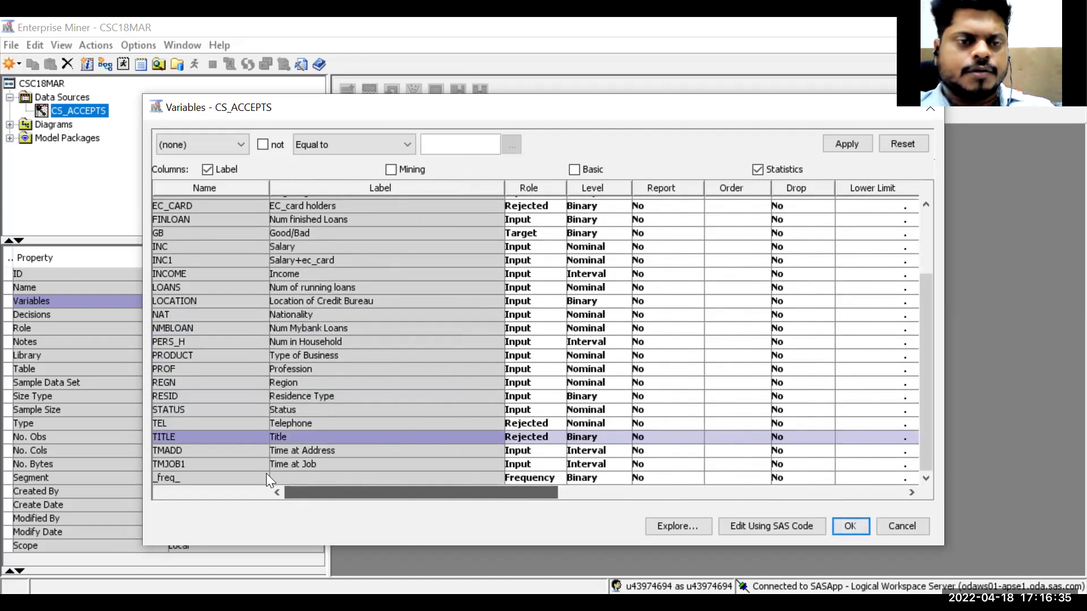
Examine the minimum, maximum, mean and standard deviation of TMADD (Time at Address) and TMJOB1 (Time at Job)
{"action": "left_click", "coordinate": [290, 450]}
{"action": "left_click_drag", "start_coordinate": [449, 485], "coordinate": [804, 475]}
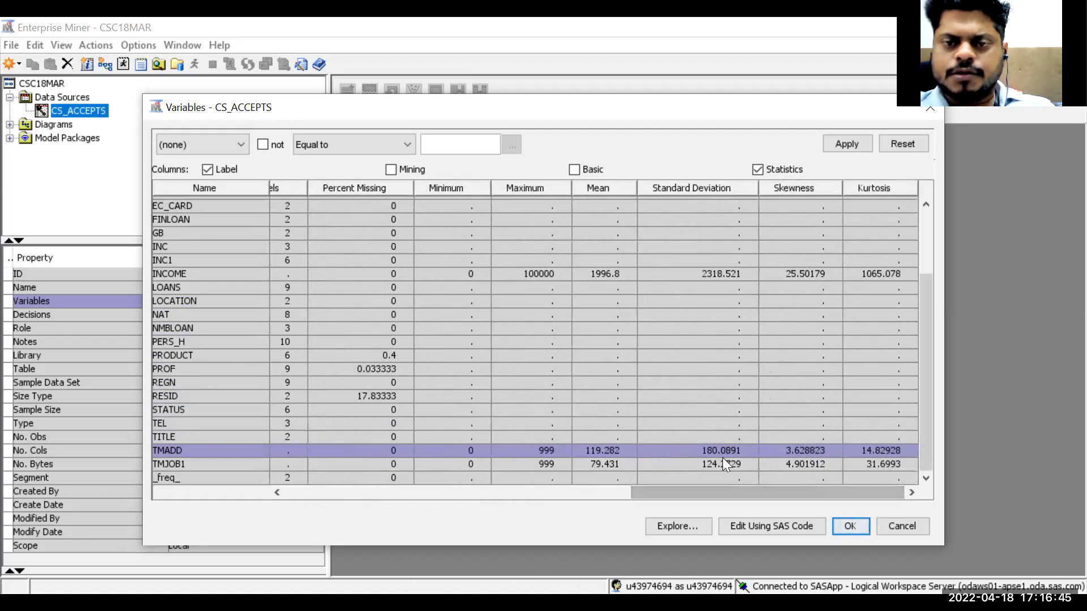
{"action": "left_click_drag", "start_coordinate": [707, 494], "coordinate": [242, 493]}
{"action": "left_click_drag", "start_coordinate": [399, 493], "coordinate": [710, 493]}
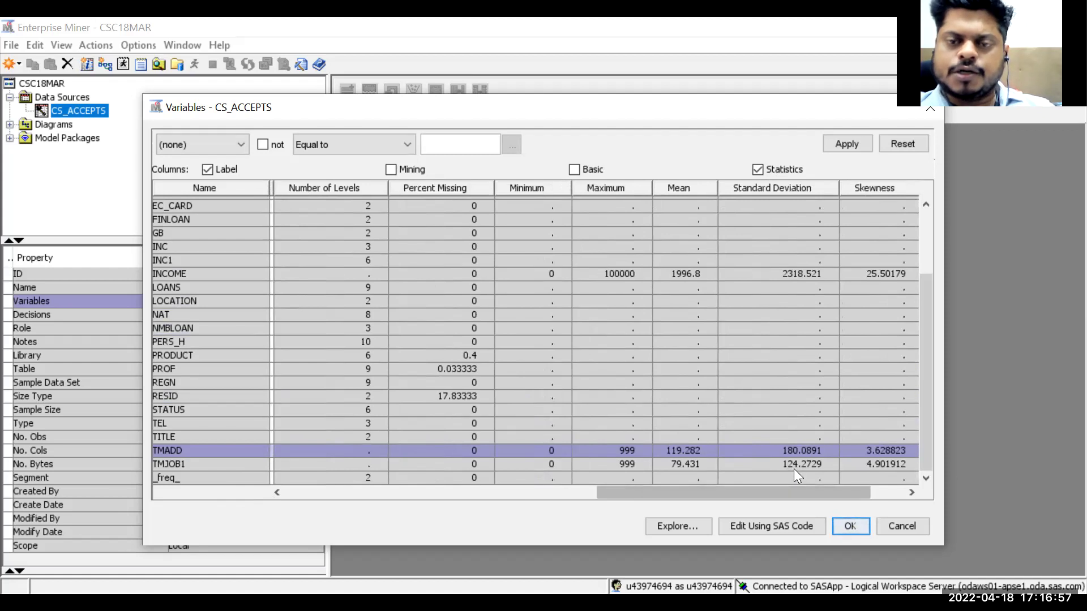
{"action": "left_click_drag", "start_coordinate": [771, 492], "coordinate": [782, 494]}
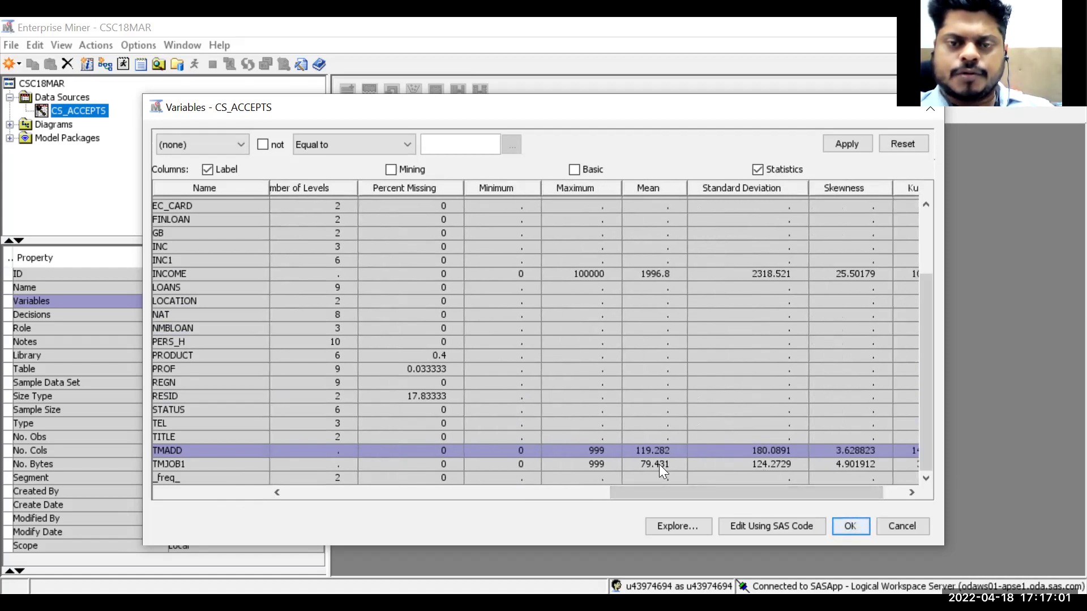
{"action": "left_click_drag", "start_coordinate": [659, 492], "coordinate": [265, 508]}
{"action": "left_click_drag", "start_coordinate": [456, 494], "coordinate": [838, 498]}
{"action": "left_click_drag", "start_coordinate": [779, 481], "coordinate": [302, 485]}
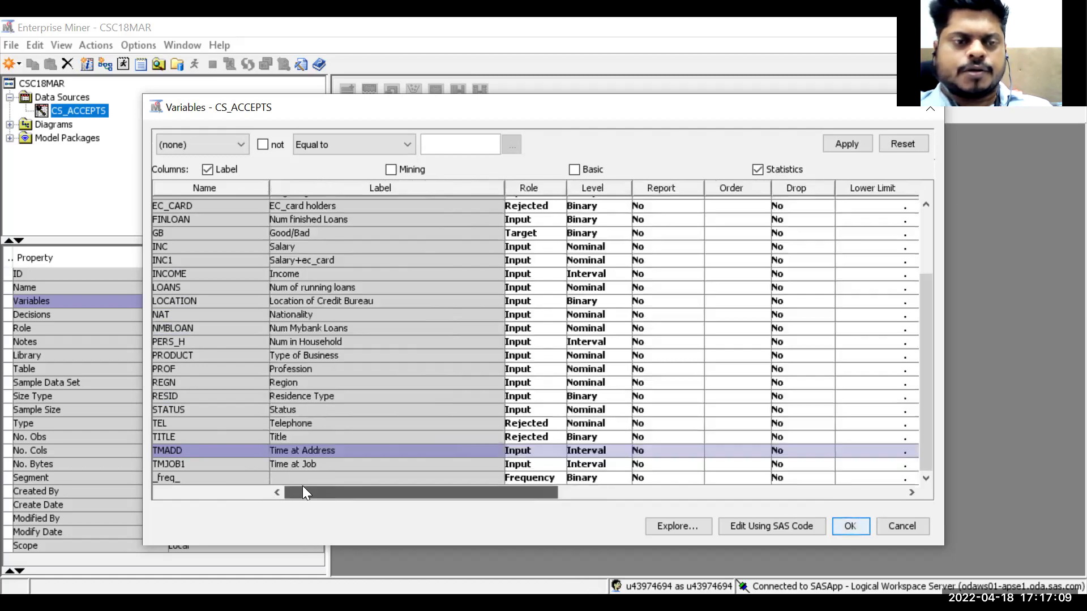
Recheck the variable list and examine the number of levels and percent missing of REGN (Region)
{"action": "scroll", "coordinate": [358, 345], "scroll_direction": "up", "scroll_amount": 3}
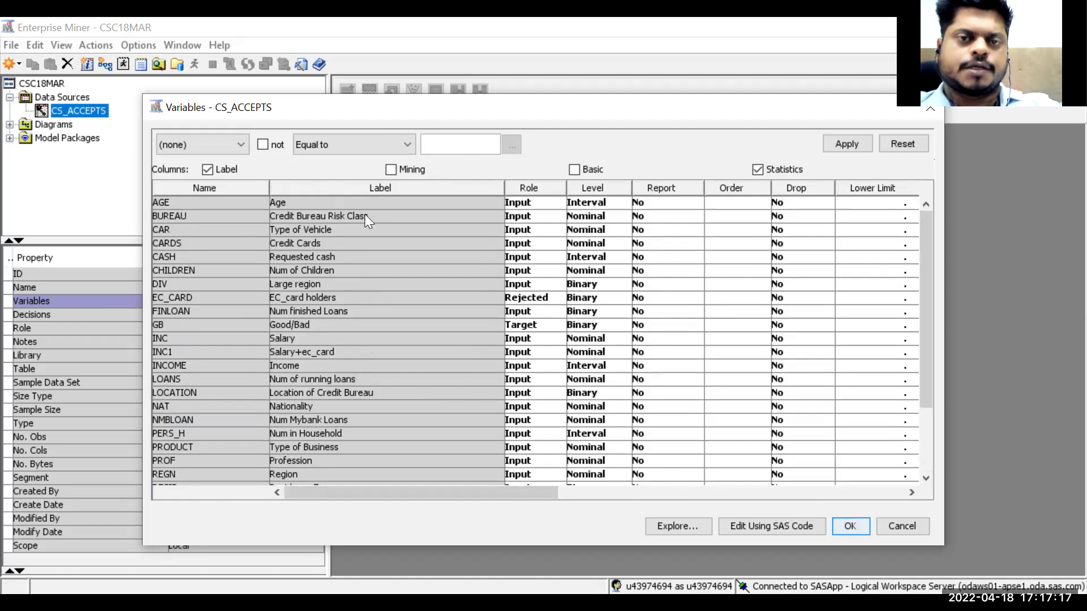
{"action": "left_click_drag", "start_coordinate": [550, 490], "coordinate": [380, 477]}
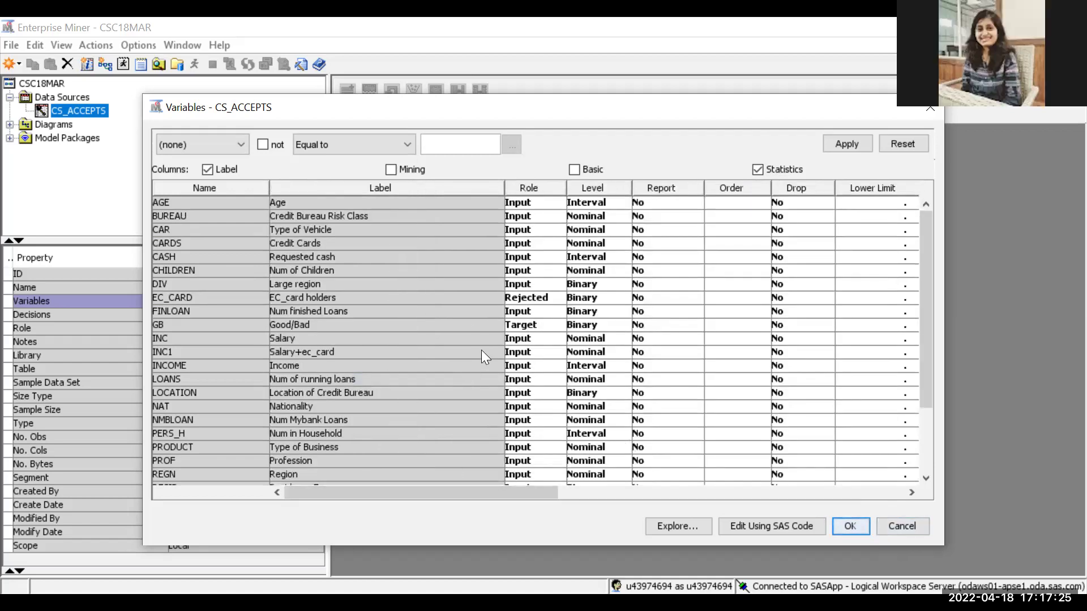
{"action": "scroll", "coordinate": [444, 386], "scroll_direction": "down", "scroll_amount": 1}
{"action": "scroll", "coordinate": [421, 400], "scroll_direction": "down", "scroll_amount": 1}
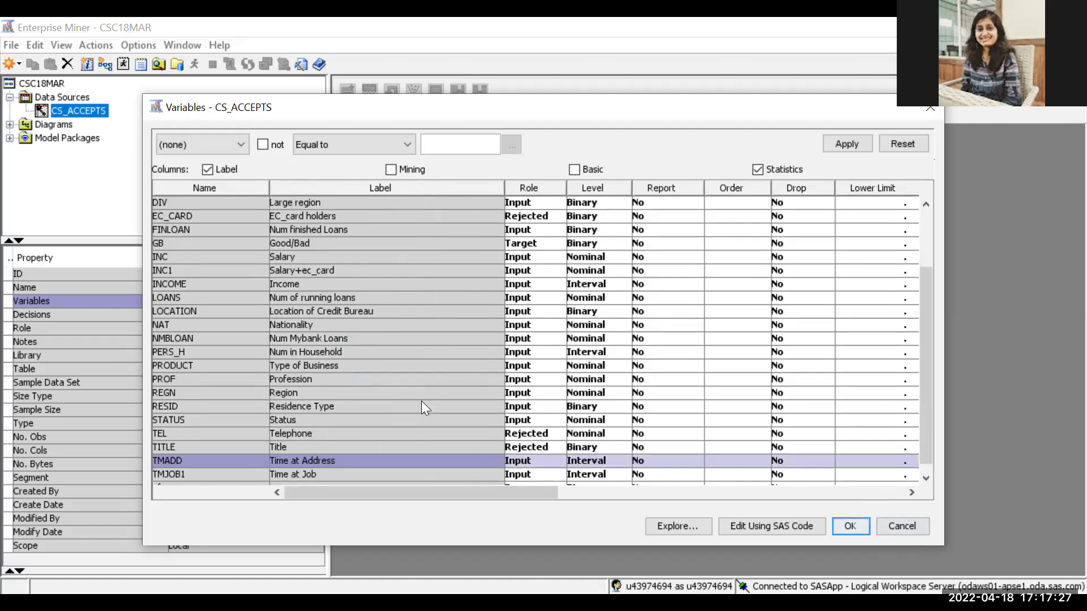
{"action": "left_click", "coordinate": [324, 393]}
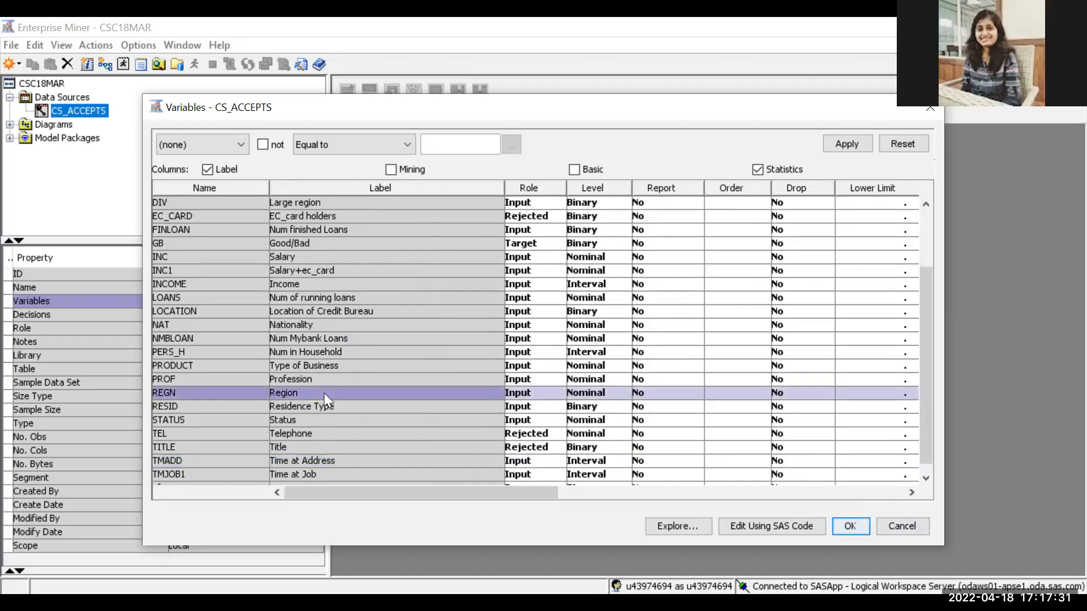
{"action": "left_click_drag", "start_coordinate": [483, 497], "coordinate": [688, 492]}
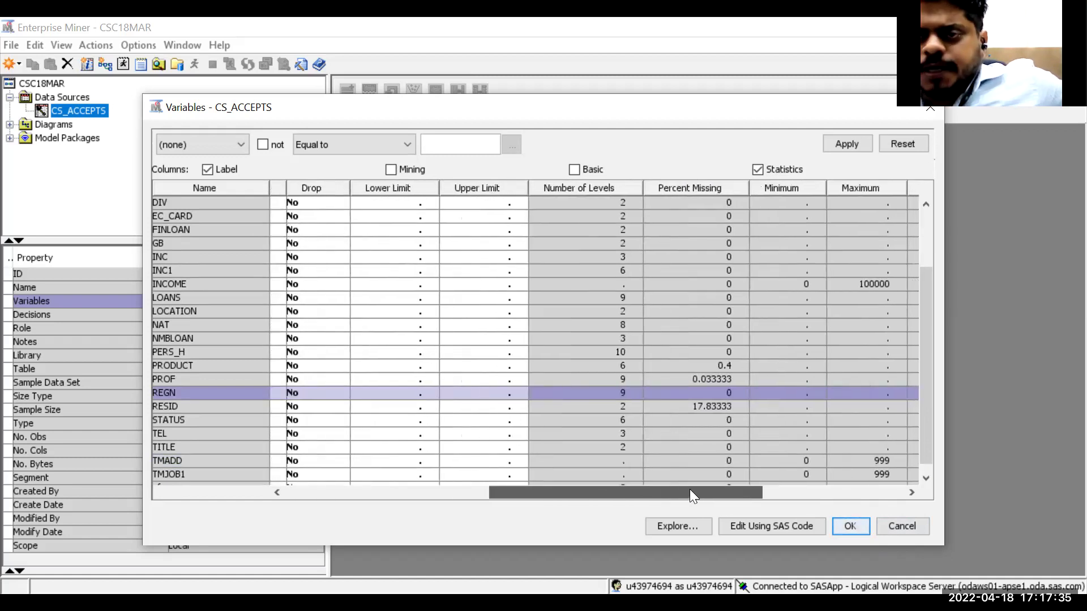
{"action": "left_click_drag", "start_coordinate": [690, 489], "coordinate": [690, 489]}
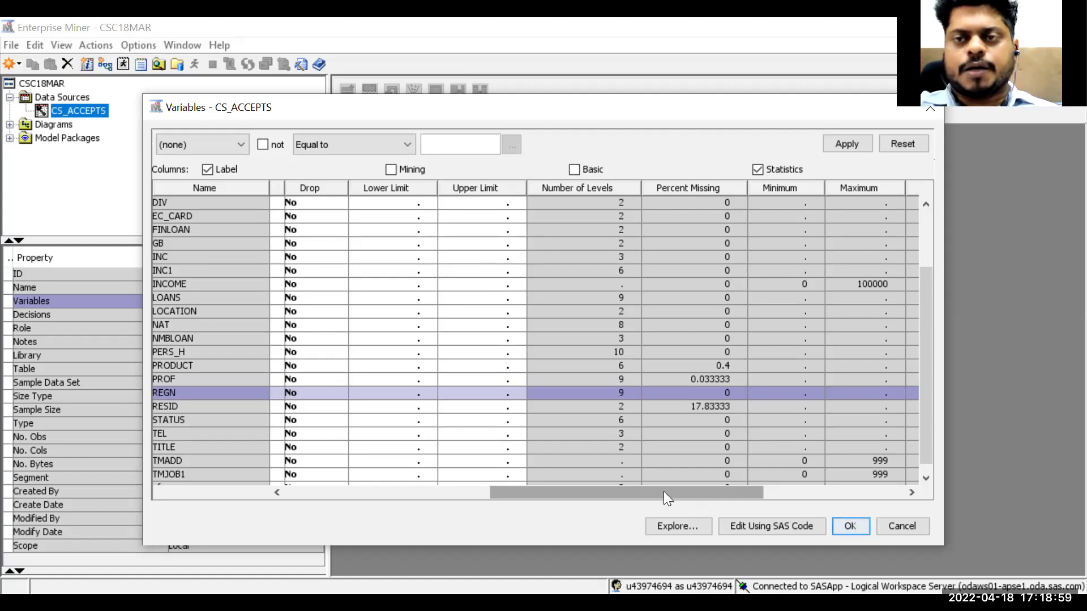
Save the variable changes of the CS_ACCEPTS data source after a last check of its roles and statistics
{"action": "left_click_drag", "start_coordinate": [647, 495], "coordinate": [360, 494]}
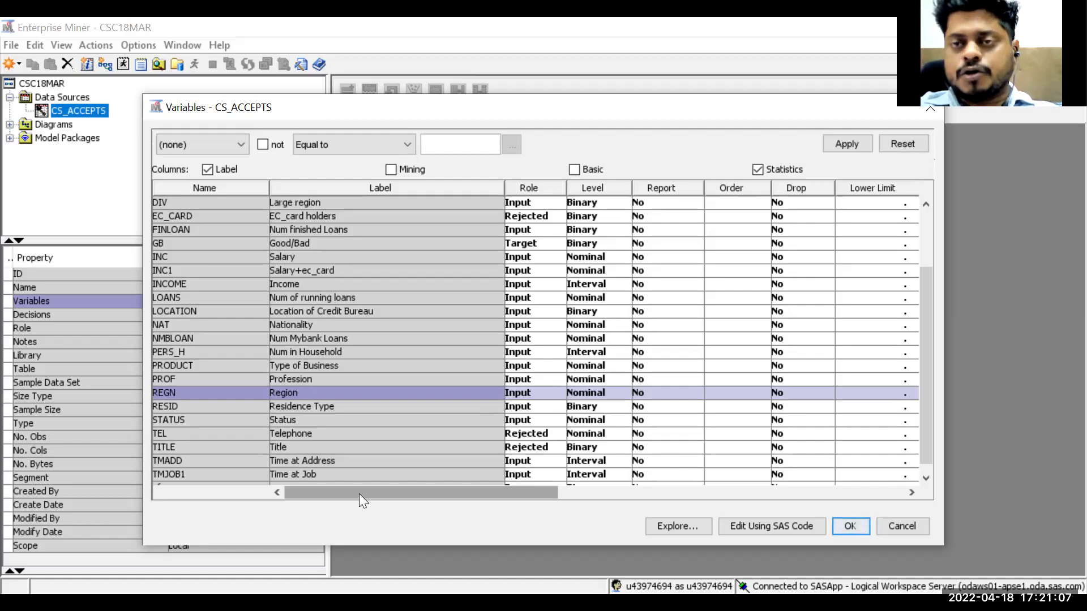
{"action": "left_click_drag", "start_coordinate": [362, 495], "coordinate": [533, 510]}
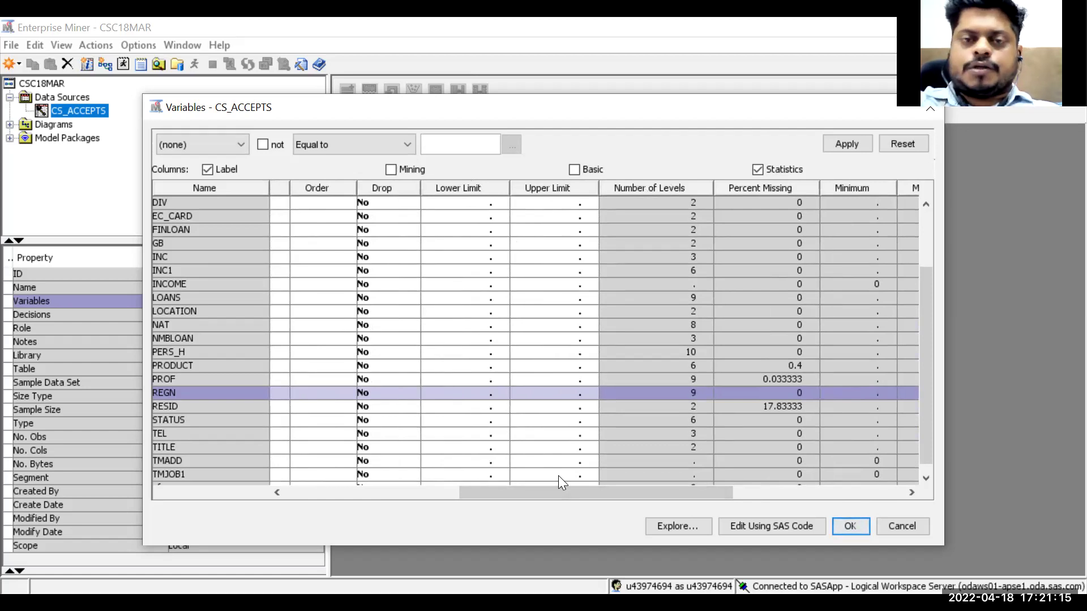
{"action": "left_click", "coordinate": [860, 529]}
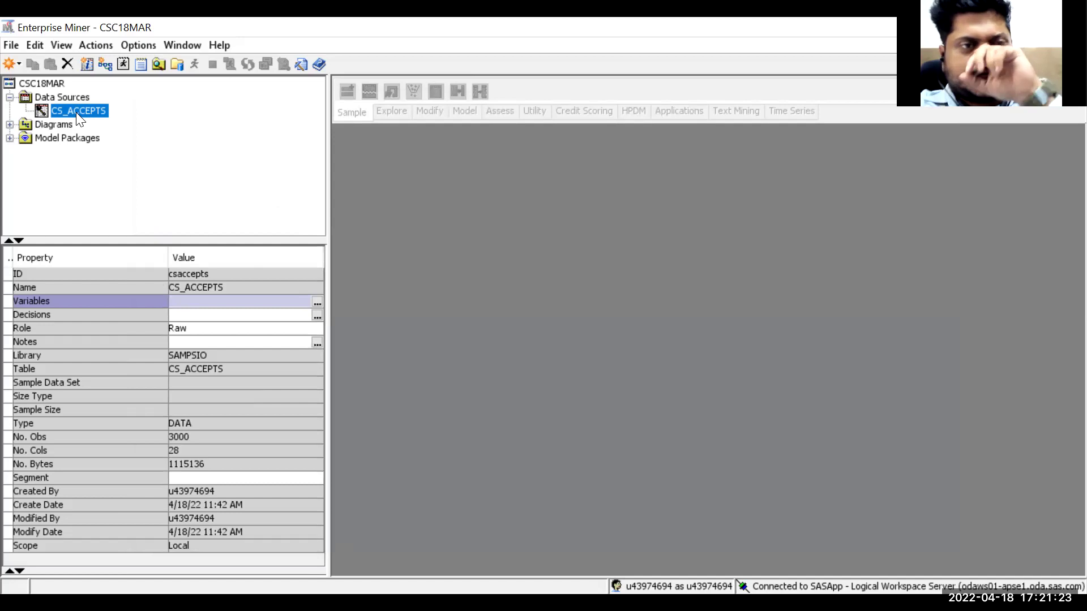
Create a new diagram named CSC18MAR in the project
{"action": "right_click", "coordinate": [66, 125]}
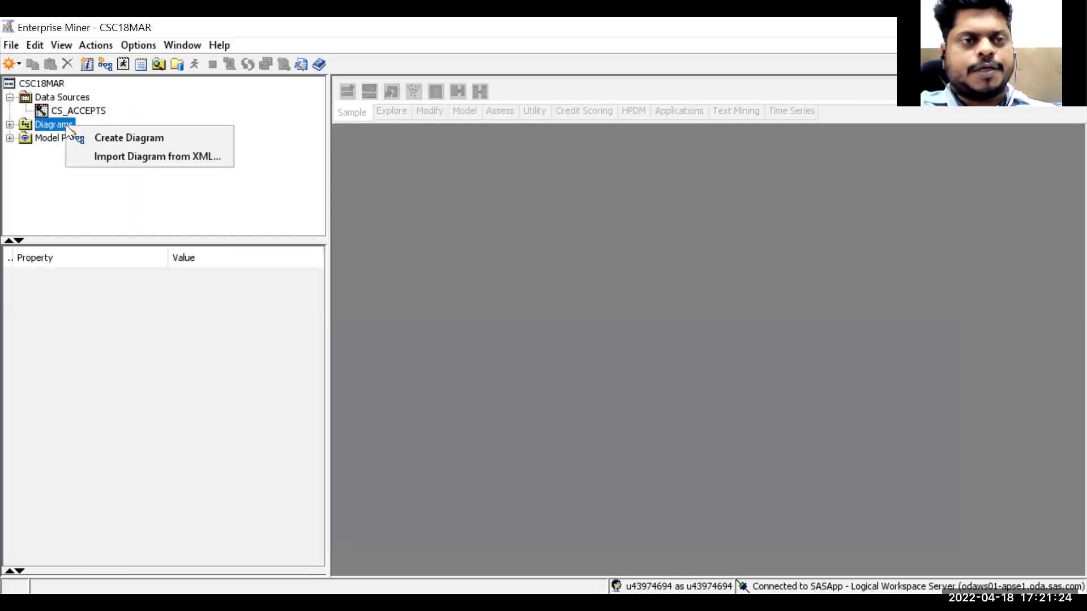
{"action": "left_click", "coordinate": [113, 143]}
{"action": "type", "text": "CSC18MAR"}
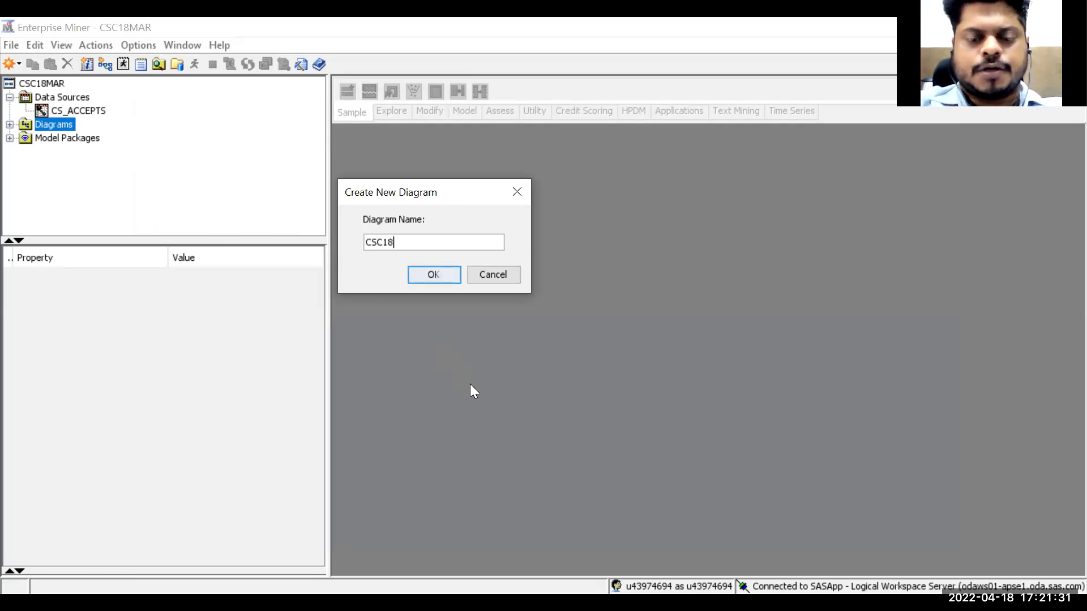
{"action": "left_click", "coordinate": [439, 280]}
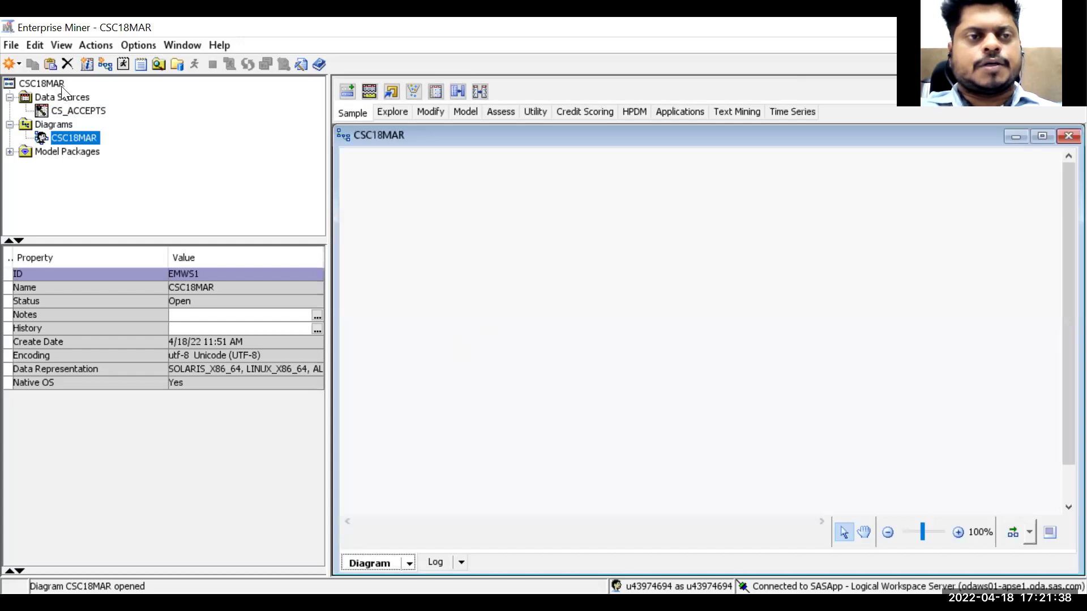
Place the CS_ACCEPTS data source in the CSC18MAR diagram and review its node properties
{"action": "left_click_drag", "start_coordinate": [74, 110], "coordinate": [441, 349]}
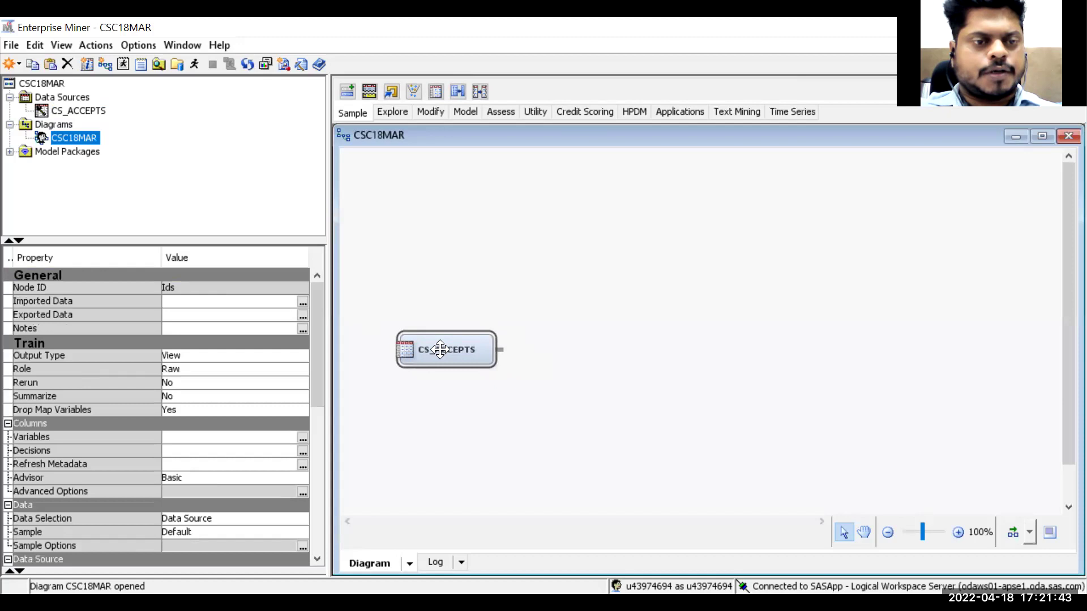
{"action": "scroll", "coordinate": [275, 423], "scroll_direction": "down", "scroll_amount": 5}
{"action": "scroll", "coordinate": [275, 423], "scroll_direction": "down", "scroll_amount": 3}
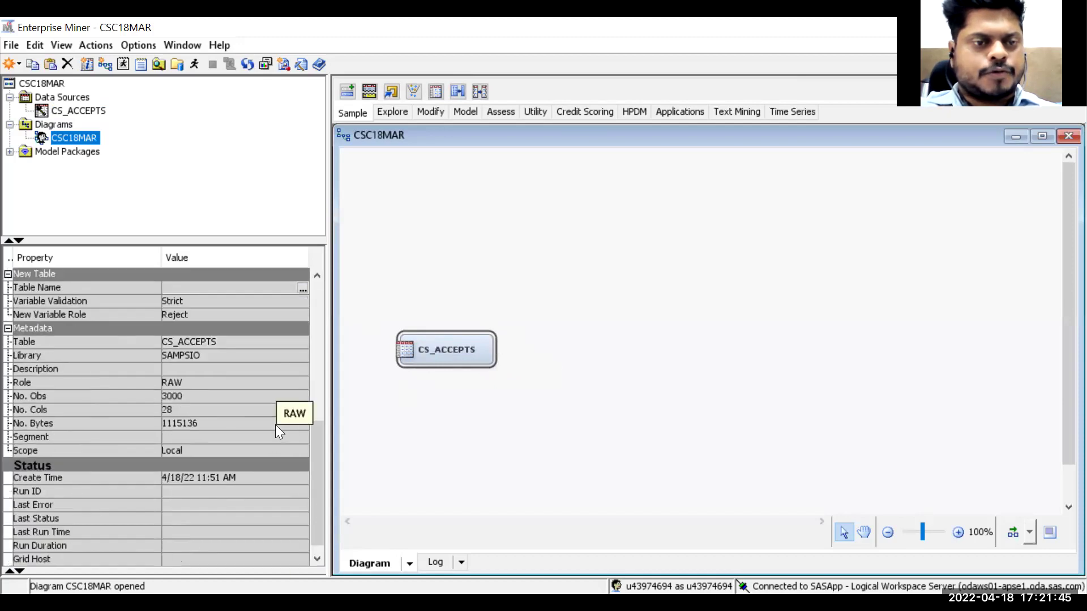
{"action": "scroll", "coordinate": [275, 424], "scroll_direction": "up", "scroll_amount": 10}
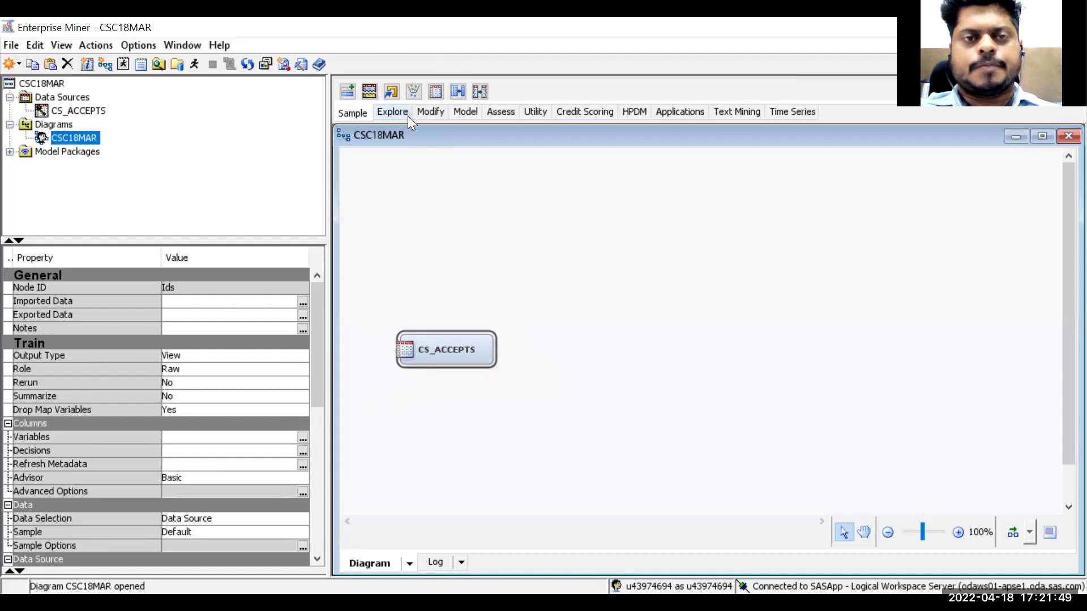
Add a Data Partition node fed by CS_ACCEPTS, and set its allocations to 70 for training and 0 for test
{"action": "mouse_move", "coordinate": [373, 91]}
{"action": "left_mouse_down"}
{"action": "mouse_move", "coordinate": [548, 357]}
{"action": "mouse_move", "coordinate": [576, 358]}
{"action": "left_mouse_up"}
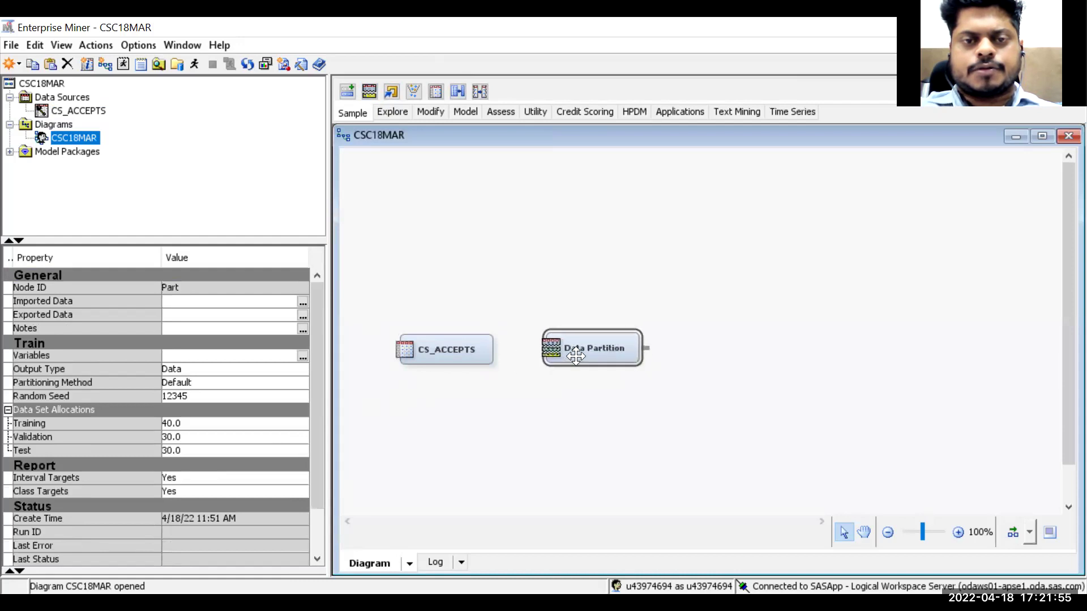
{"action": "left_click_drag", "start_coordinate": [494, 351], "coordinate": [574, 347]}
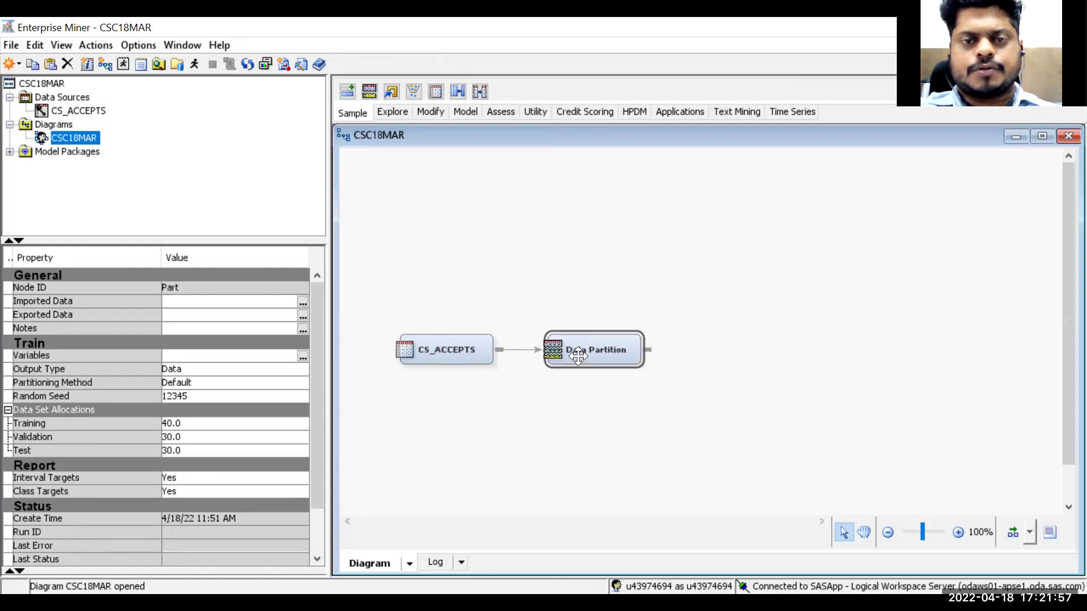
{"action": "left_click", "coordinate": [201, 423]}
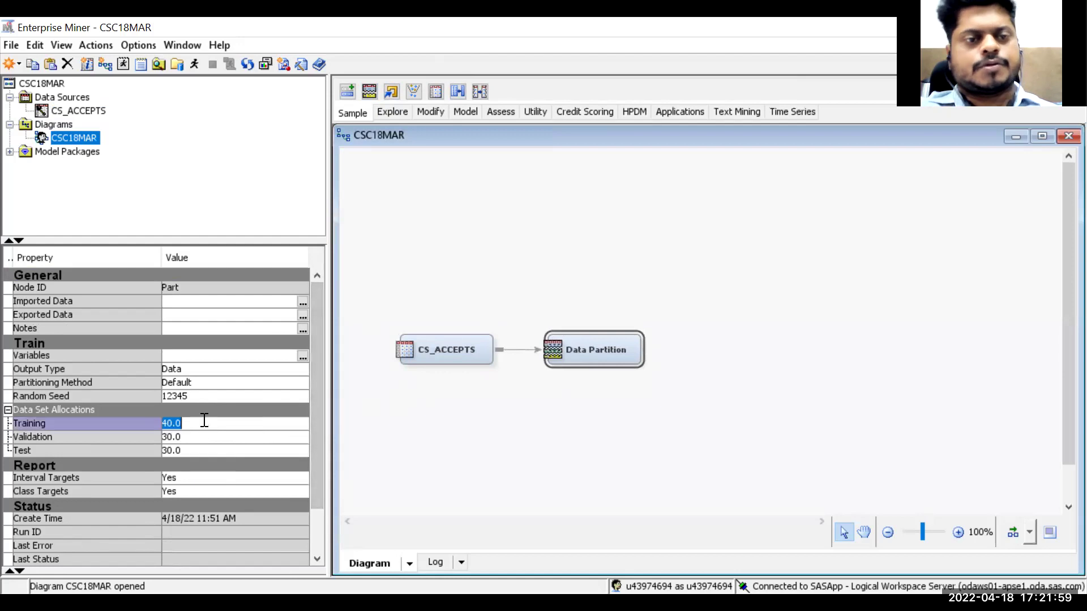
{"action": "type", "text": "70"}
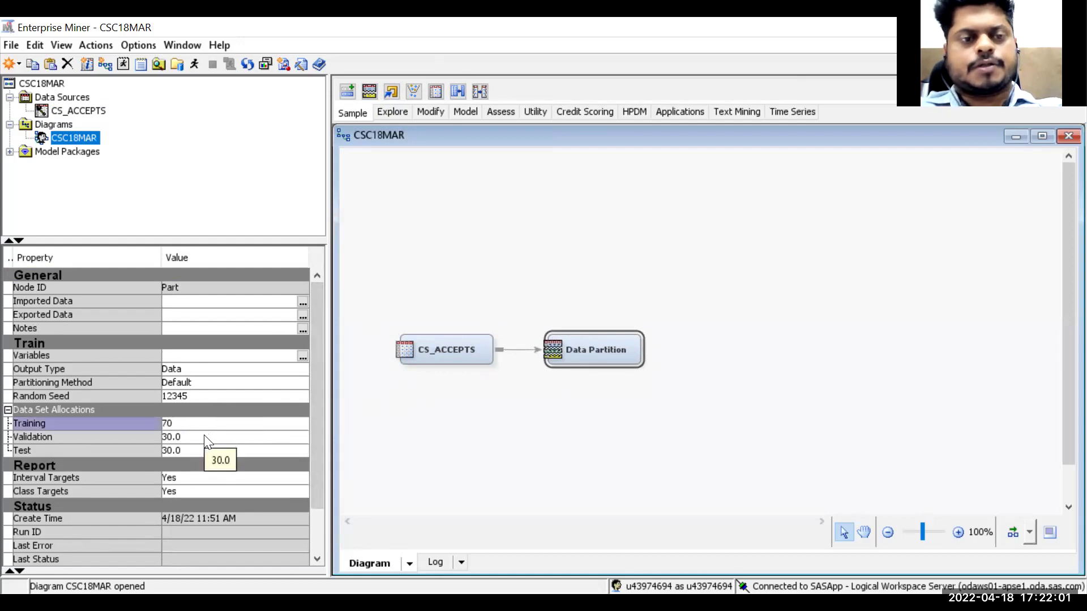
{"action": "left_click", "coordinate": [199, 450]}
{"action": "type", "text": "0"}
{"action": "key", "text": "Return"}
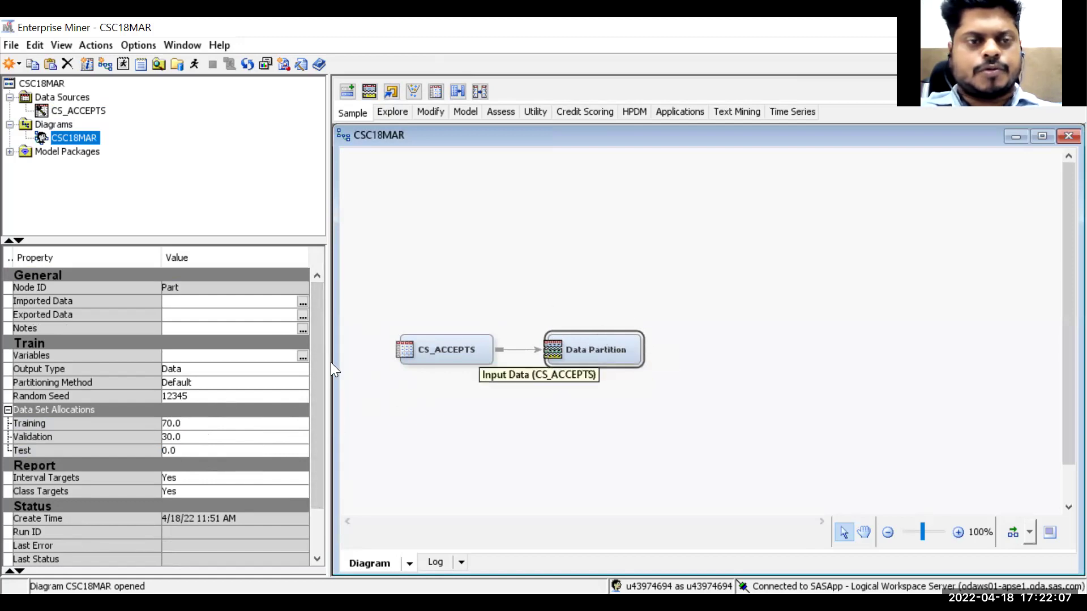
Add an Interactive Grouping node from the credit scoring tools, align it with Data Partition and connect Data Partition to it
{"action": "left_click", "coordinate": [595, 111]}
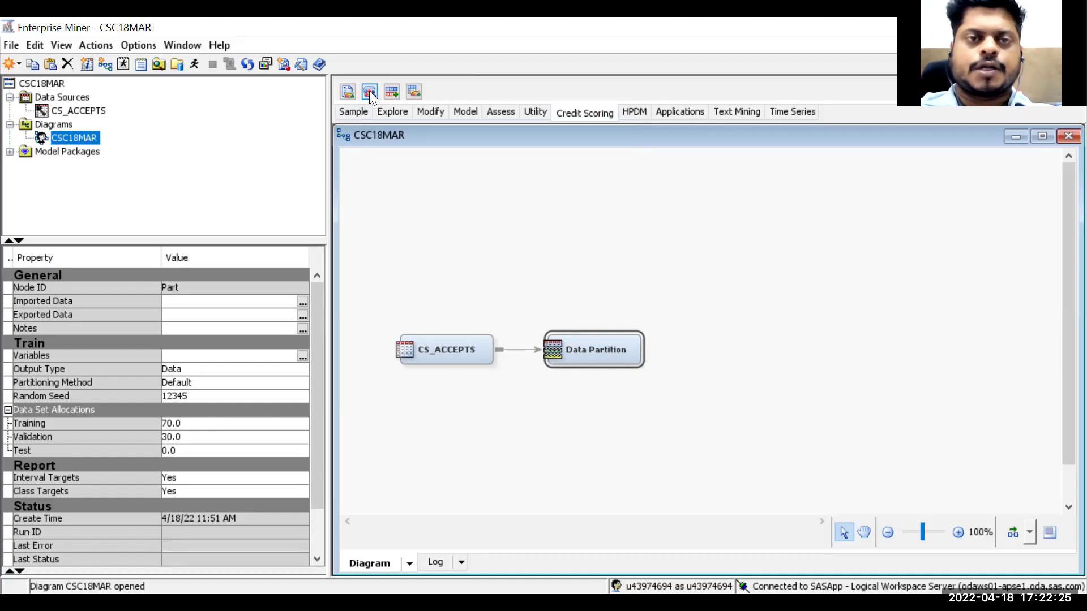
{"action": "left_click_drag", "start_coordinate": [366, 91], "coordinate": [722, 353]}
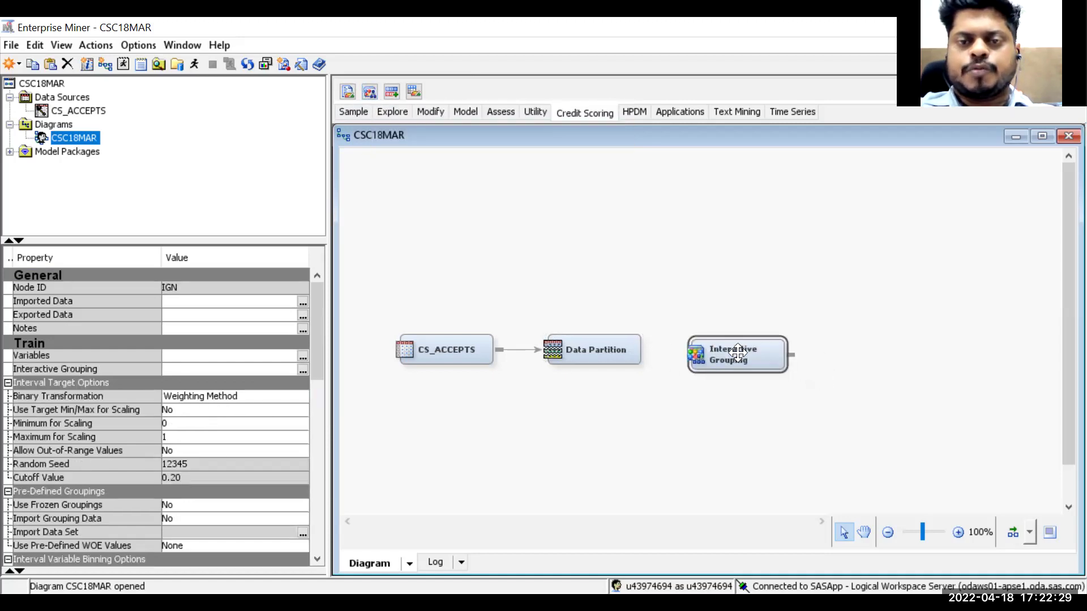
{"action": "left_click_drag", "start_coordinate": [737, 352], "coordinate": [742, 348]}
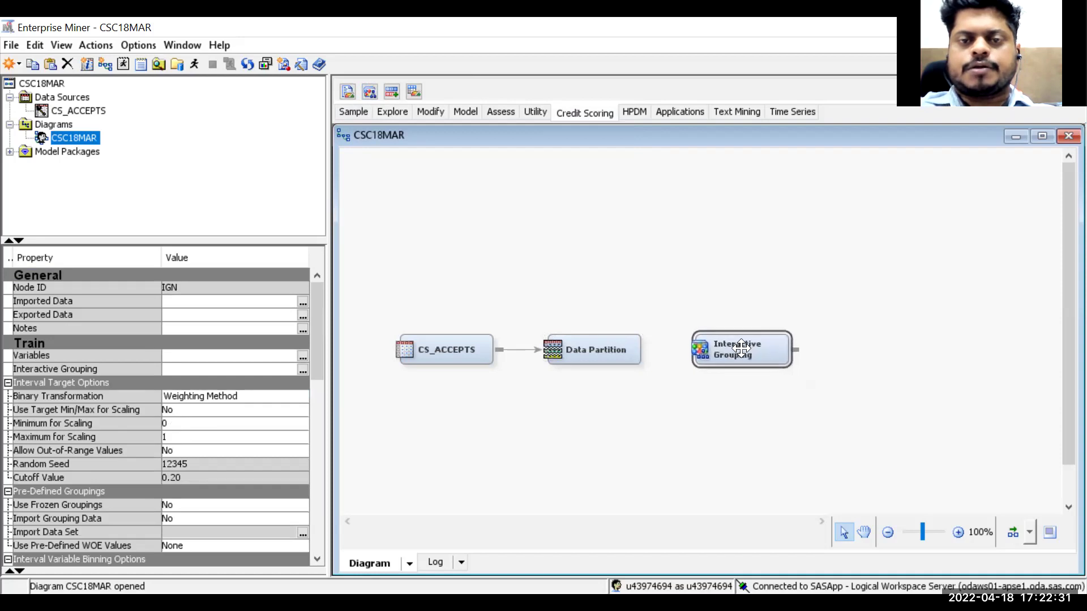
{"action": "left_click_drag", "start_coordinate": [648, 350], "coordinate": [723, 347]}
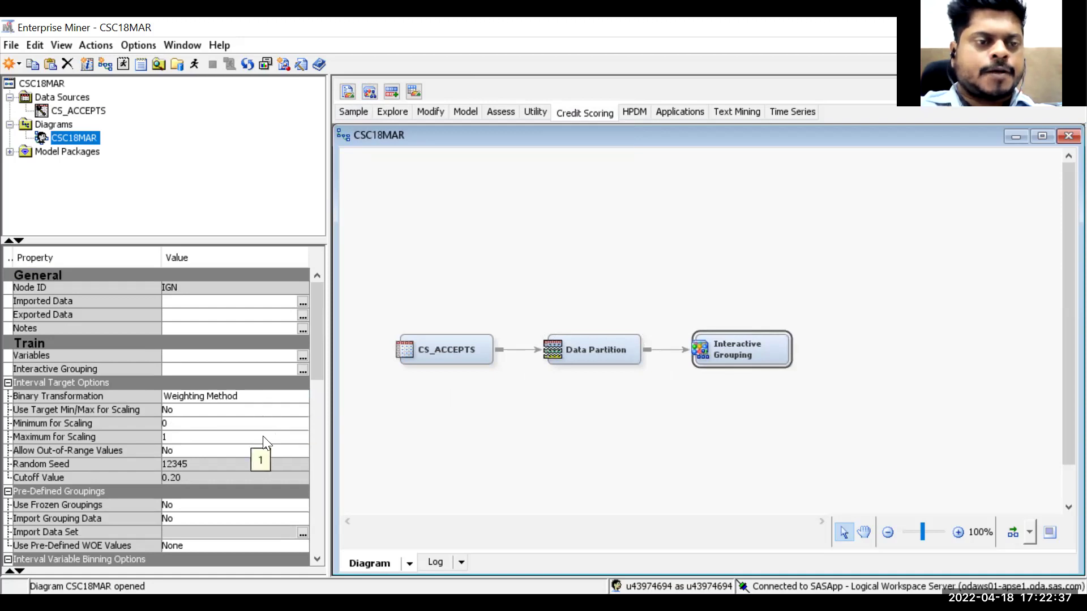
Set both the interval and the ordinal grouping method of the Interactive Grouping node to Monotonic Event Rate
{"action": "scroll", "coordinate": [263, 436], "scroll_direction": "down", "scroll_amount": 1}
{"action": "scroll", "coordinate": [305, 401], "scroll_direction": "down", "scroll_amount": 3}
{"action": "scroll", "coordinate": [316, 393], "scroll_direction": "down", "scroll_amount": 4}
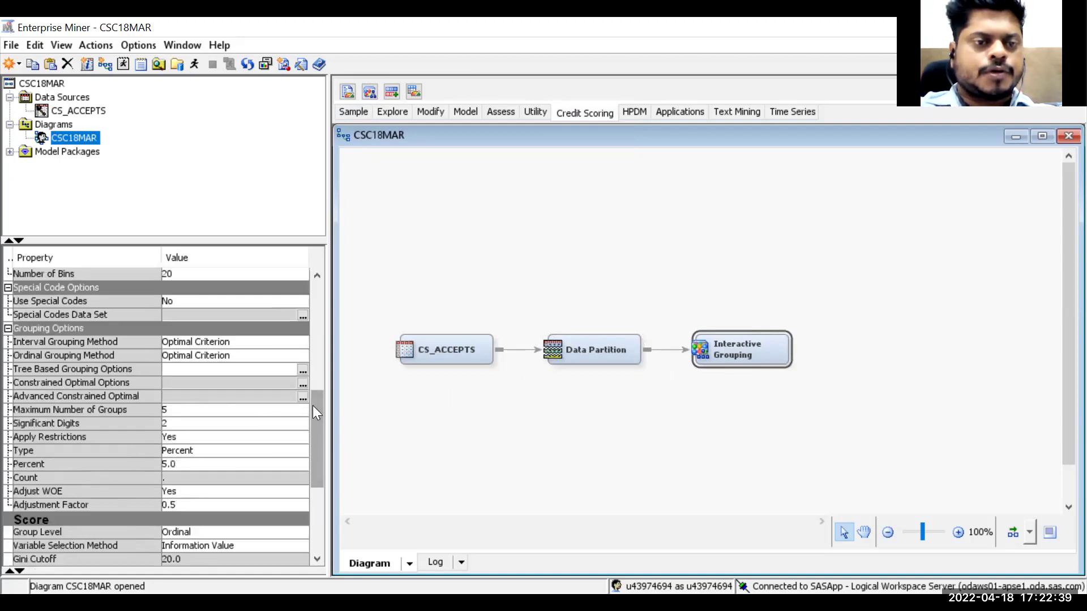
{"action": "left_click", "coordinate": [232, 342]}
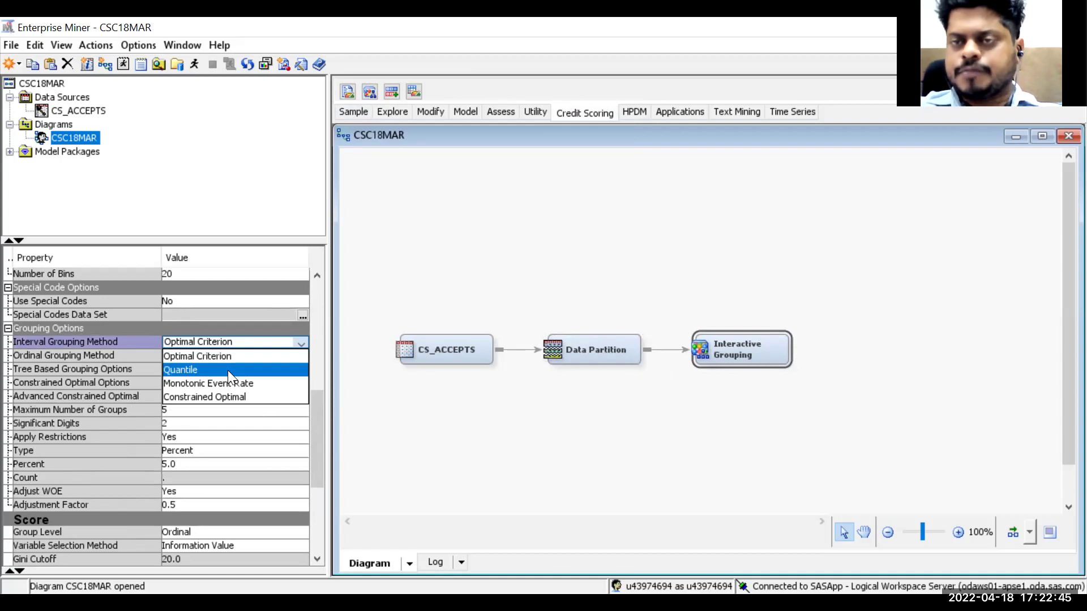
{"action": "left_click", "coordinate": [234, 383]}
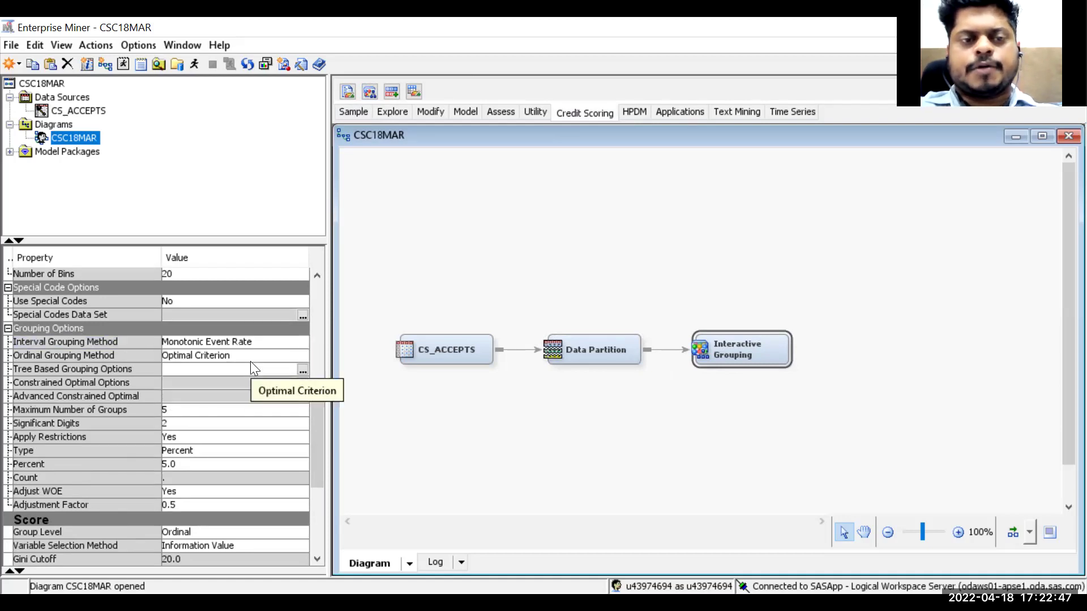
{"action": "left_click", "coordinate": [252, 357]}
{"action": "left_click", "coordinate": [232, 397]}
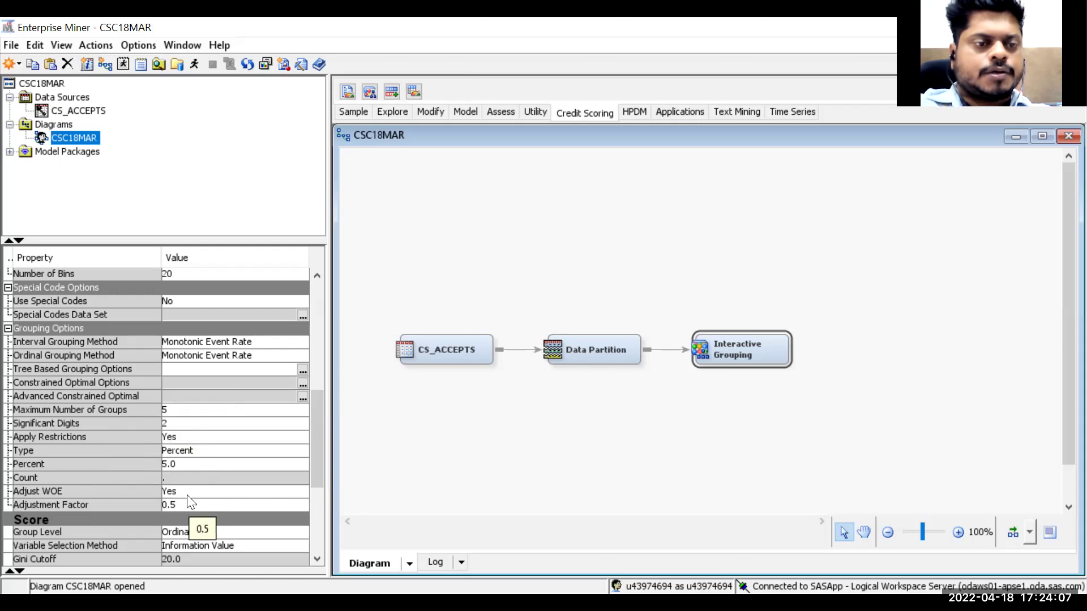
Examine the Interactive Grouping node's information value cutoff and the available binning method and binary transformation options
{"action": "scroll", "coordinate": [191, 496], "scroll_direction": "down", "scroll_amount": 1}
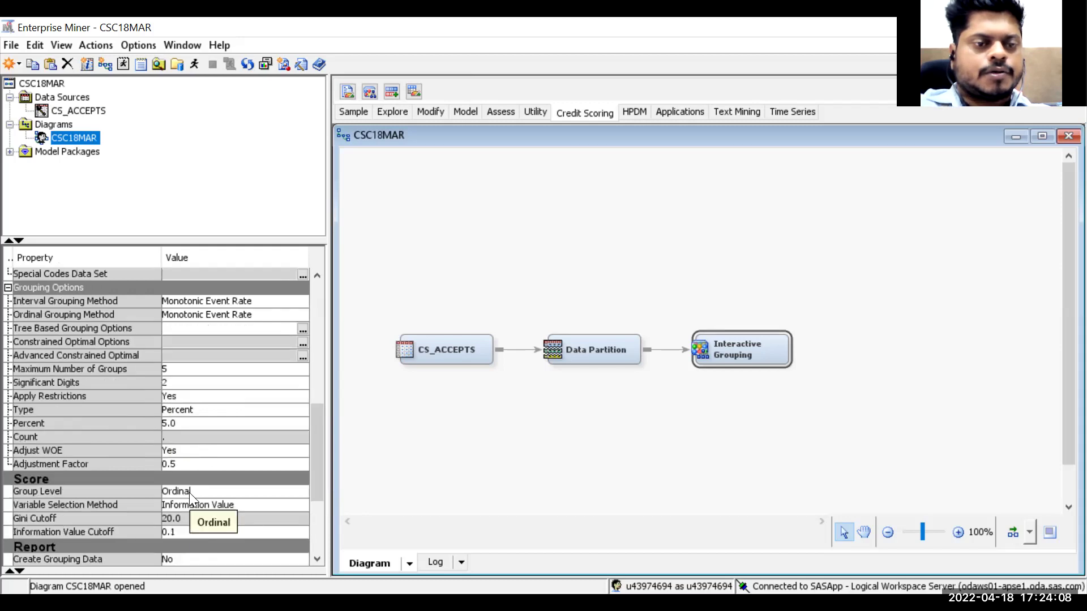
{"action": "left_click", "coordinate": [189, 533]}
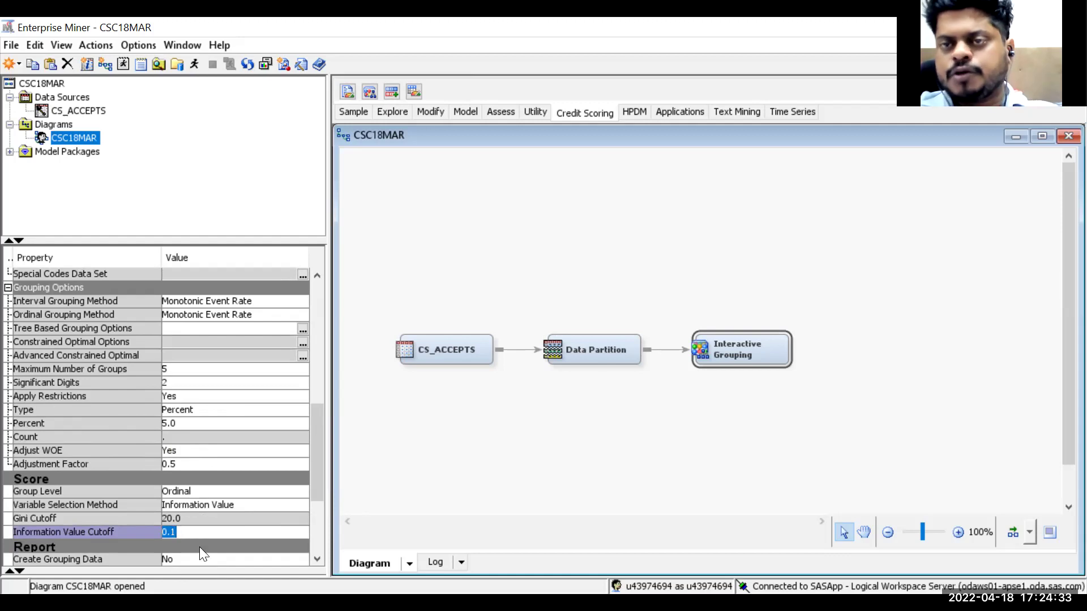
{"action": "scroll", "coordinate": [252, 485], "scroll_direction": "down", "scroll_amount": 3}
{"action": "scroll", "coordinate": [253, 484], "scroll_direction": "up", "scroll_amount": 1}
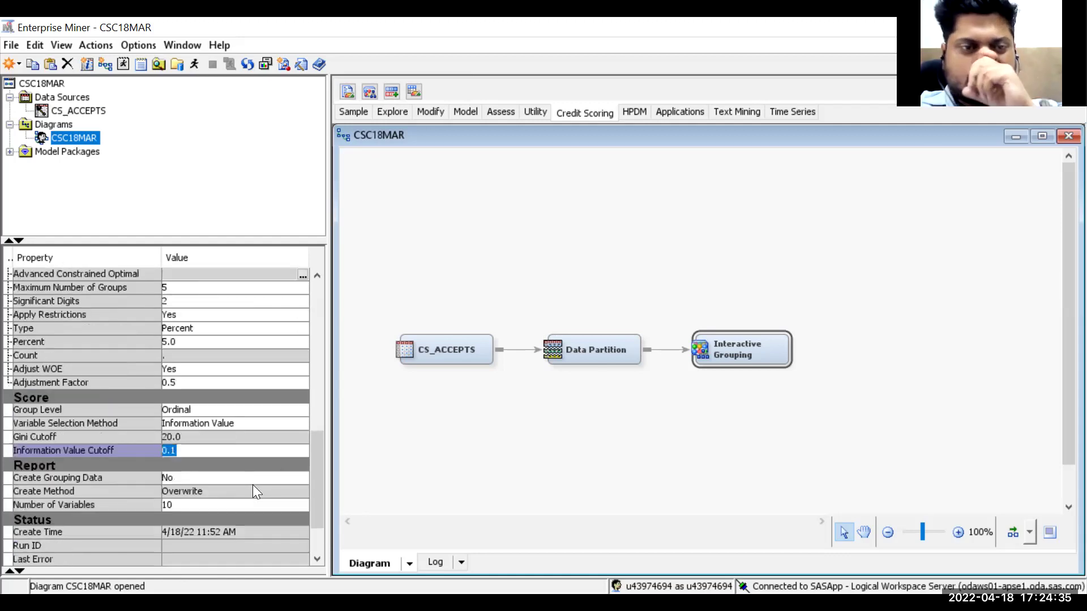
{"action": "scroll", "coordinate": [253, 484], "scroll_direction": "up", "scroll_amount": 8}
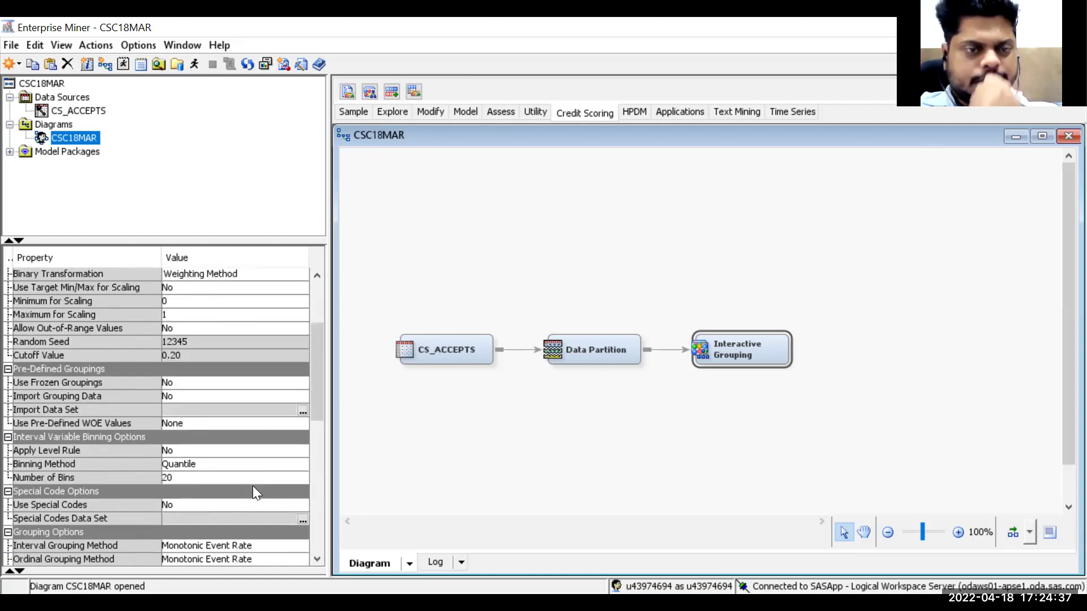
{"action": "left_click", "coordinate": [263, 465]}
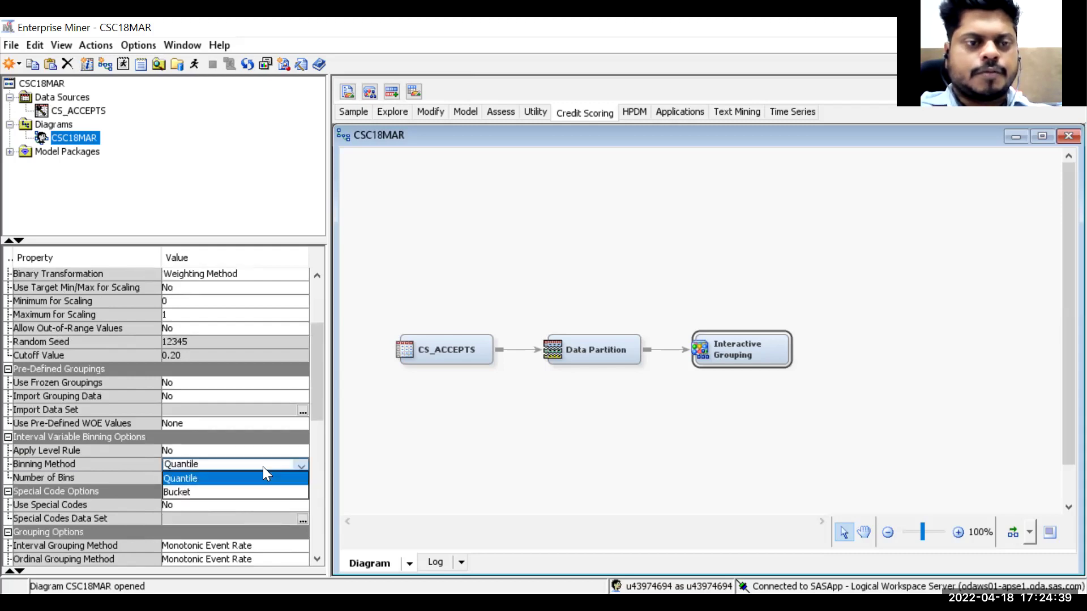
{"action": "left_click", "coordinate": [263, 466]}
{"action": "scroll", "coordinate": [263, 458], "scroll_direction": "up", "scroll_amount": 1}
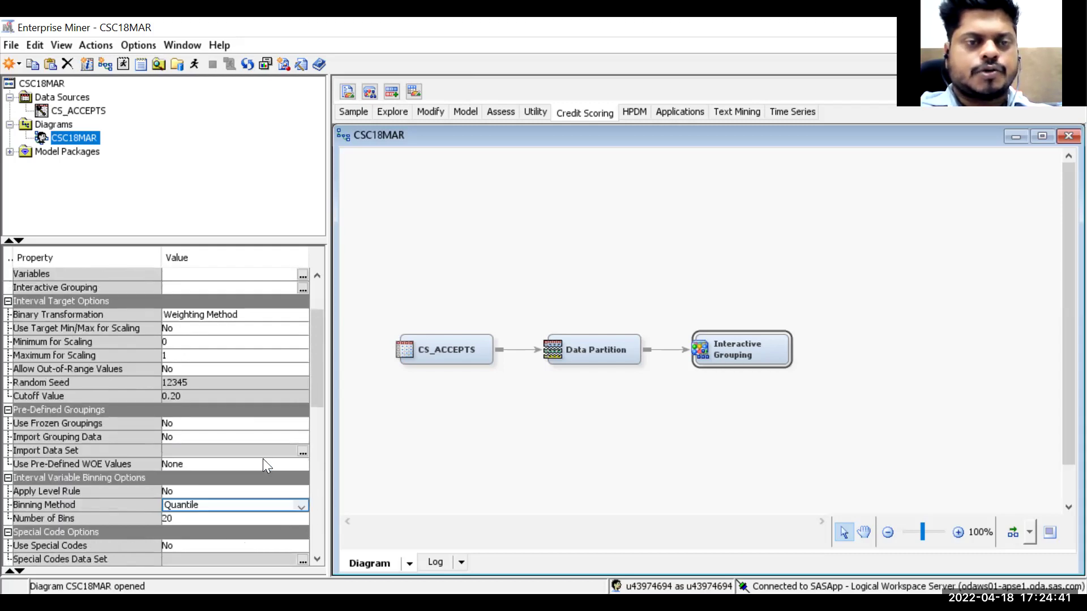
{"action": "scroll", "coordinate": [262, 458], "scroll_direction": "up", "scroll_amount": 2}
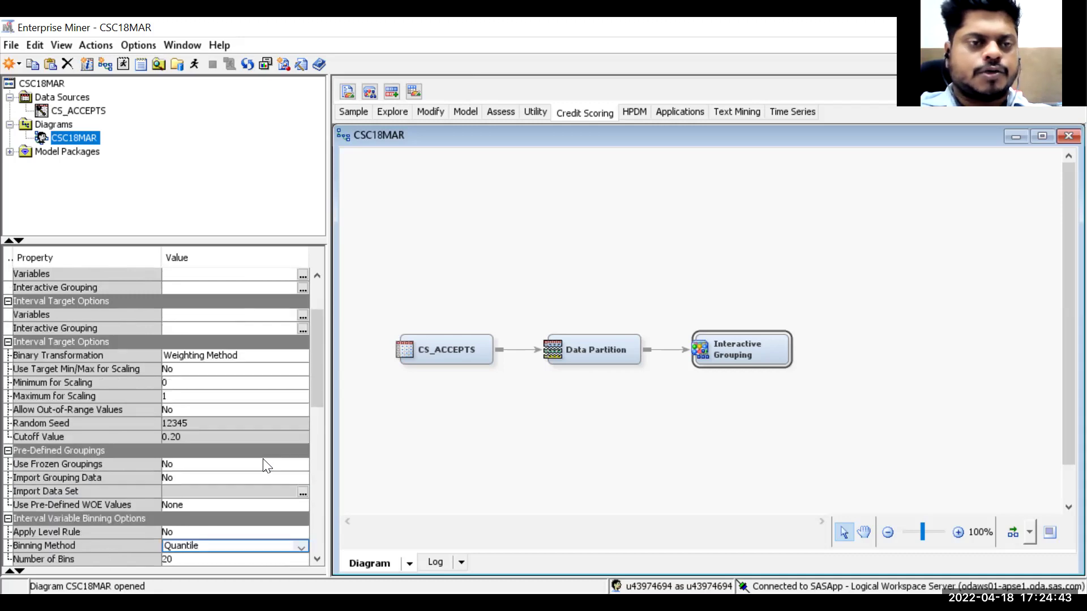
{"action": "left_click", "coordinate": [262, 397]}
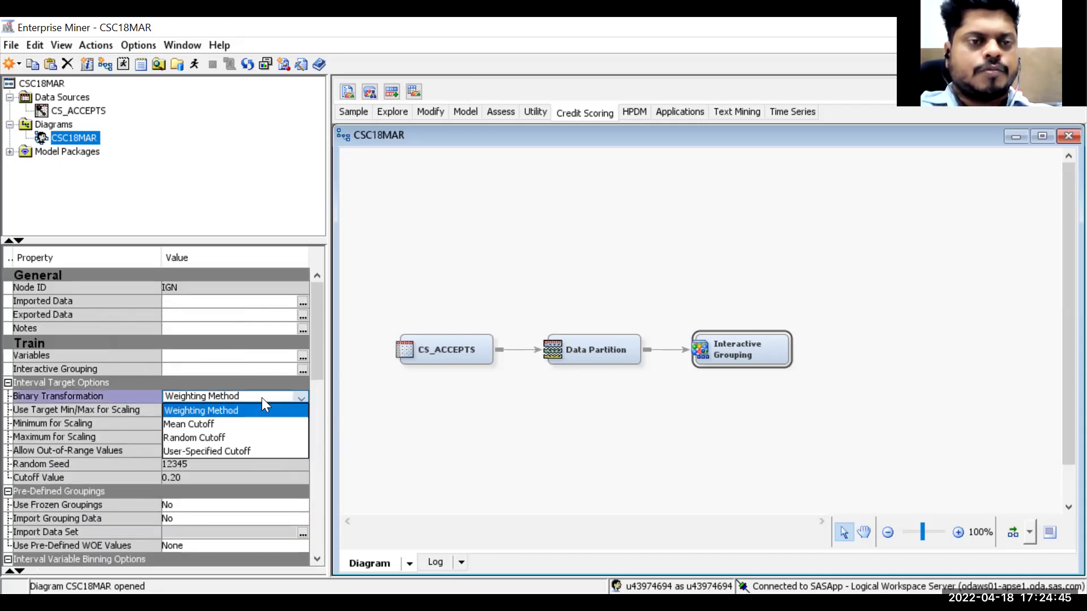
{"action": "left_click", "coordinate": [261, 398]}
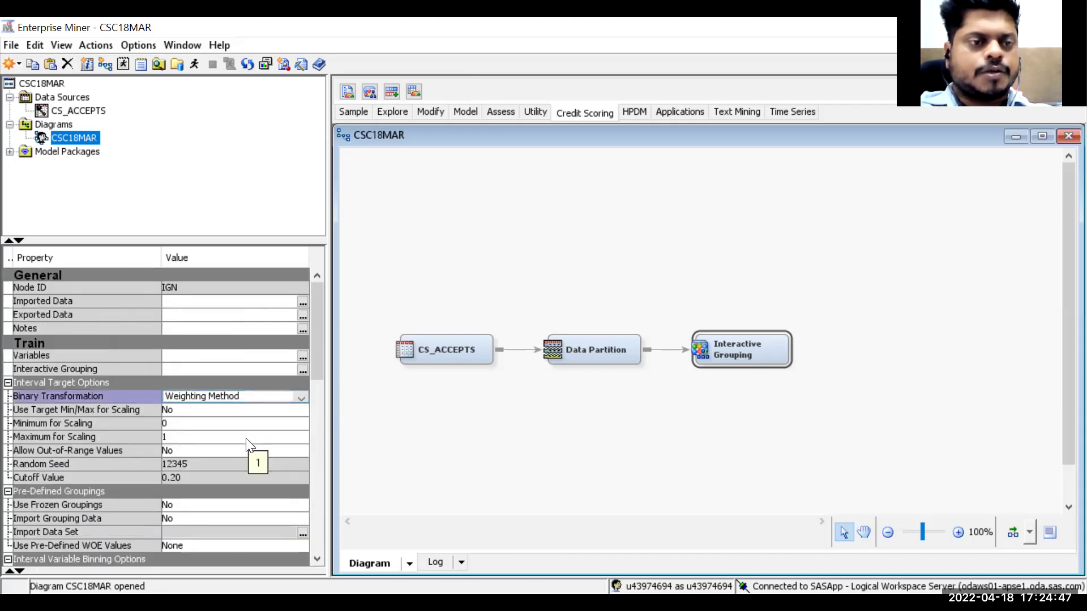
{"action": "scroll", "coordinate": [244, 444], "scroll_direction": "down", "scroll_amount": 10}
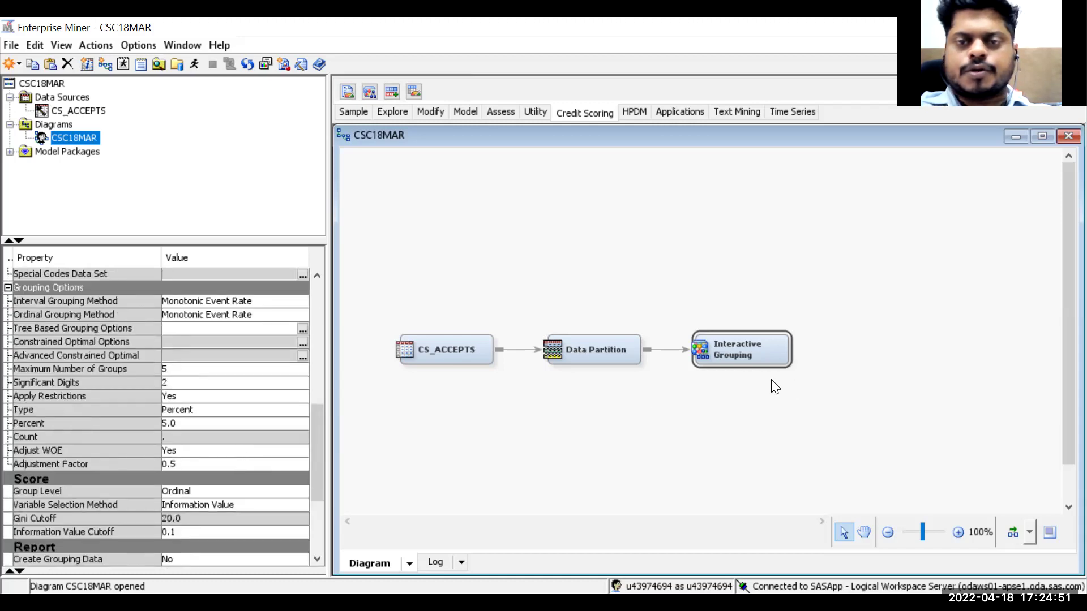
Run the diagram path up to the Interactive Grouping node and open its results
{"action": "right_click", "coordinate": [752, 352]}
{"action": "left_click", "coordinate": [801, 387]}
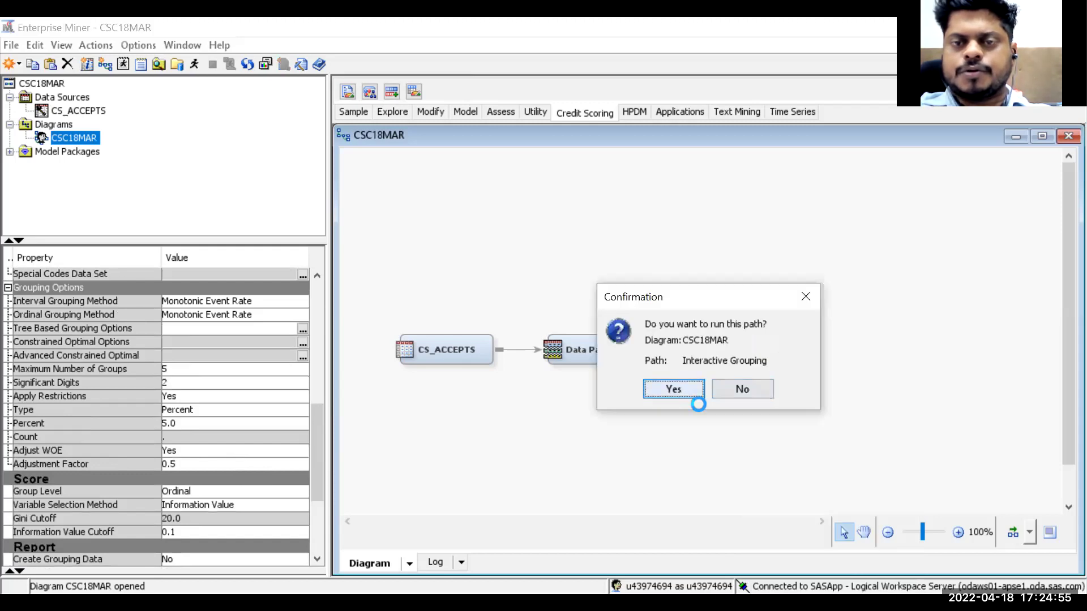
{"action": "left_click", "coordinate": [698, 402]}
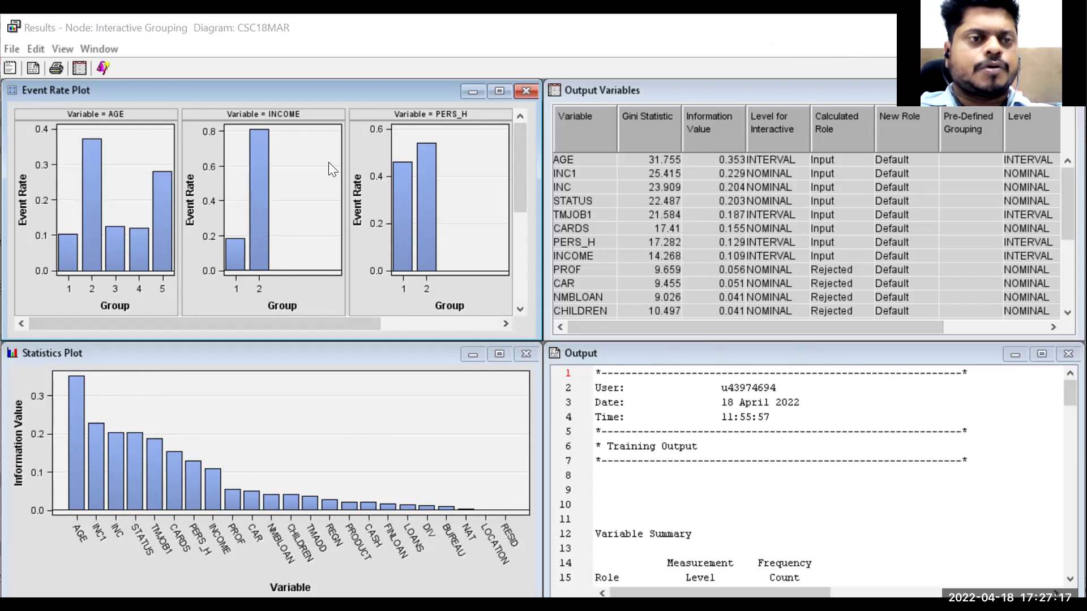
Check the model result views available for Interactive Grouping and view its training output enlarged, then restore the results layout
{"action": "left_click", "coordinate": [58, 48]}
{"action": "mouse_move", "coordinate": [97, 128]}
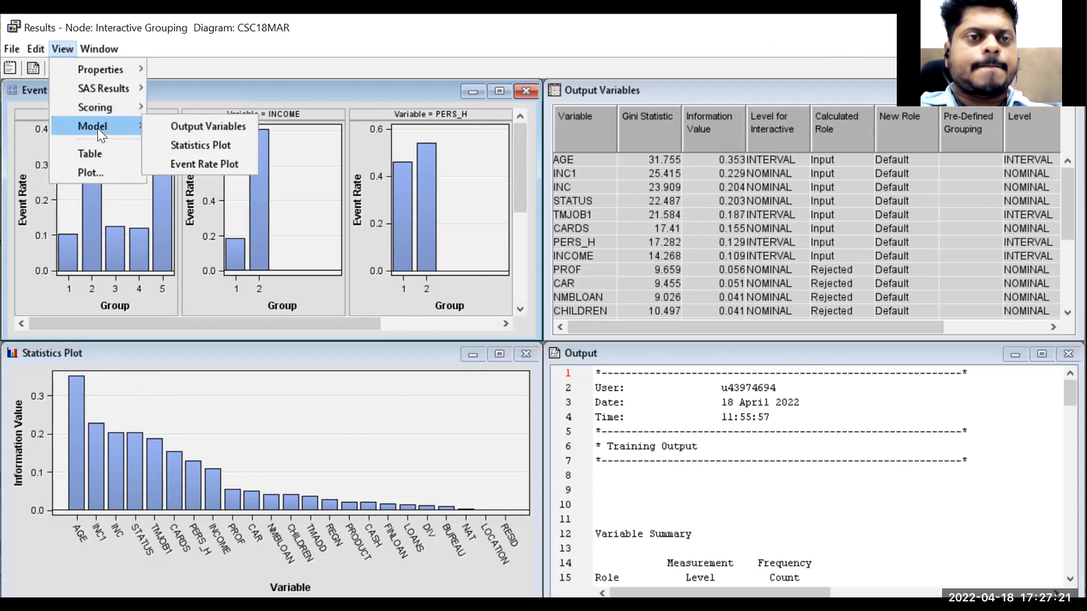
{"action": "left_click", "coordinate": [1044, 358]}
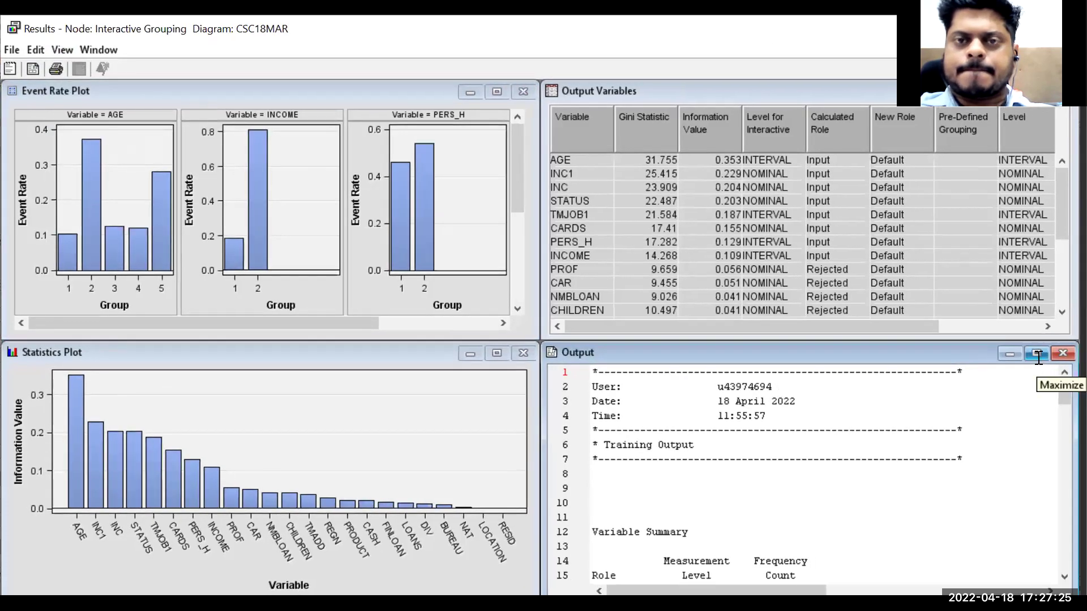
{"action": "left_click", "coordinate": [1041, 360]}
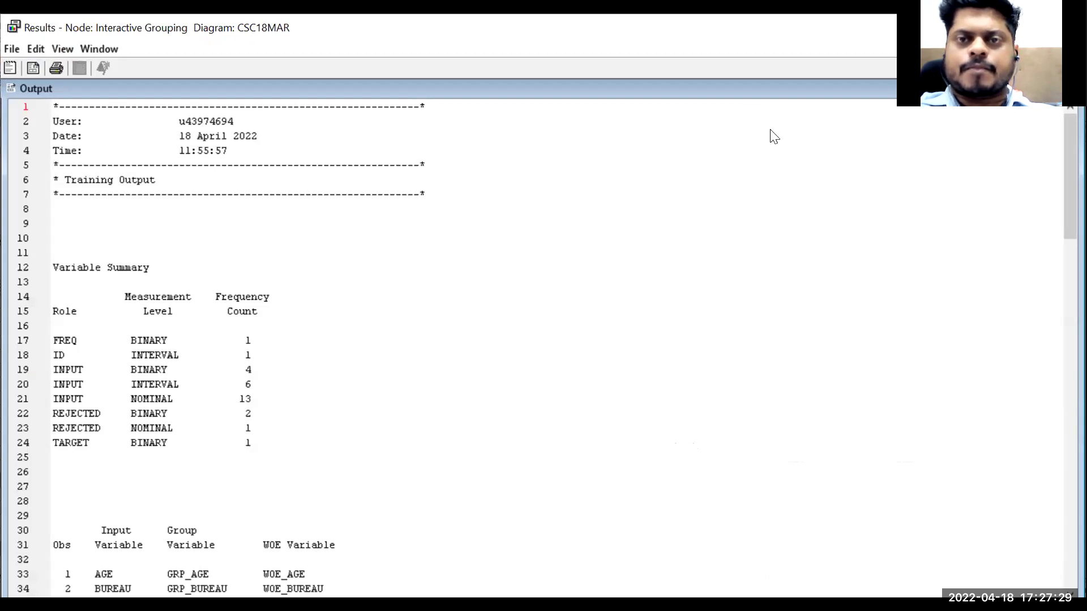
{"action": "key", "text": "ctrl+F5"}
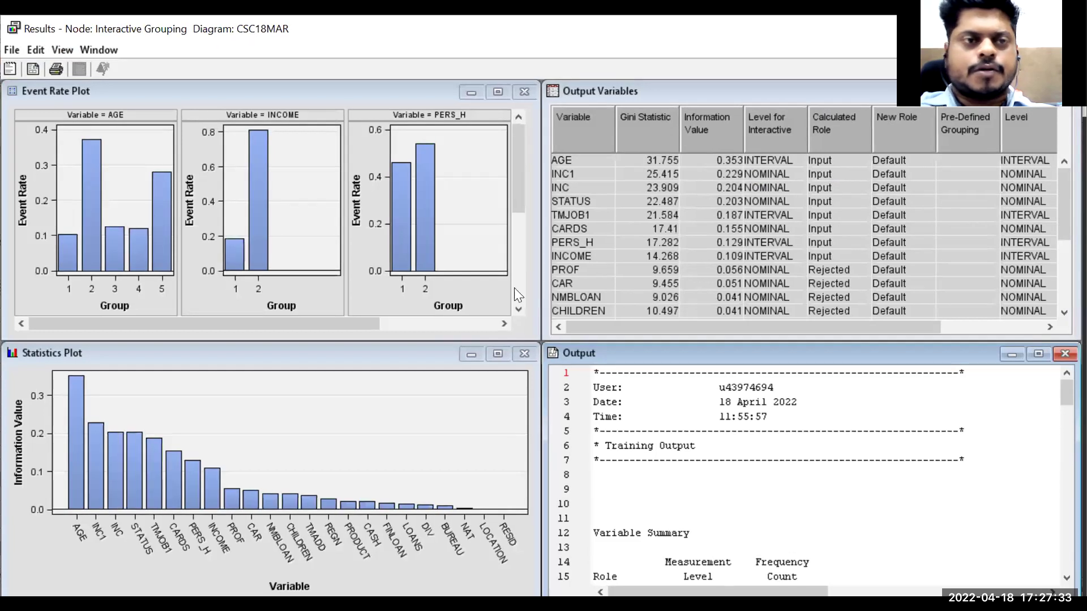
View the Output Variables table enlarged with Calculated Role placed beside Information Value, then close the Interactive Grouping results
{"action": "key", "text": "ctrl+F10"}
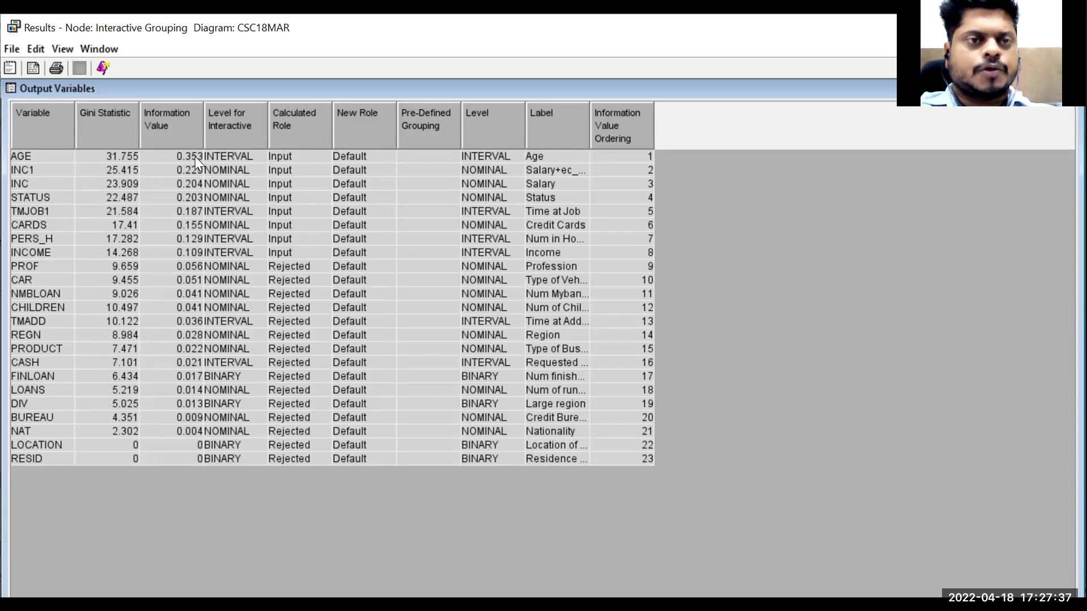
{"action": "left_click_drag", "start_coordinate": [206, 140], "coordinate": [245, 143]}
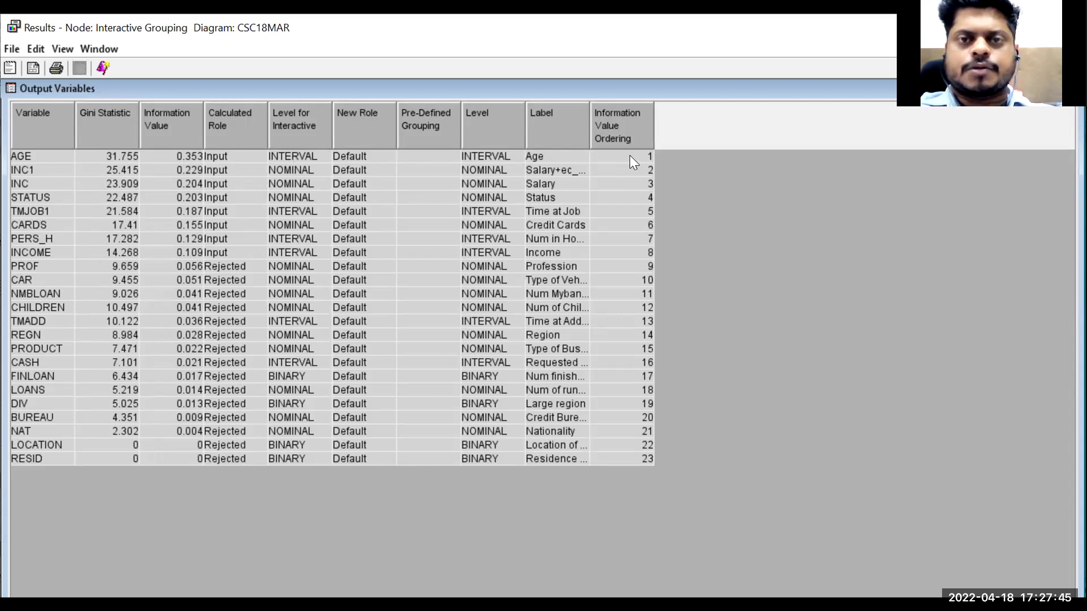
{"action": "left_click_drag", "start_coordinate": [590, 129], "coordinate": [591, 165]}
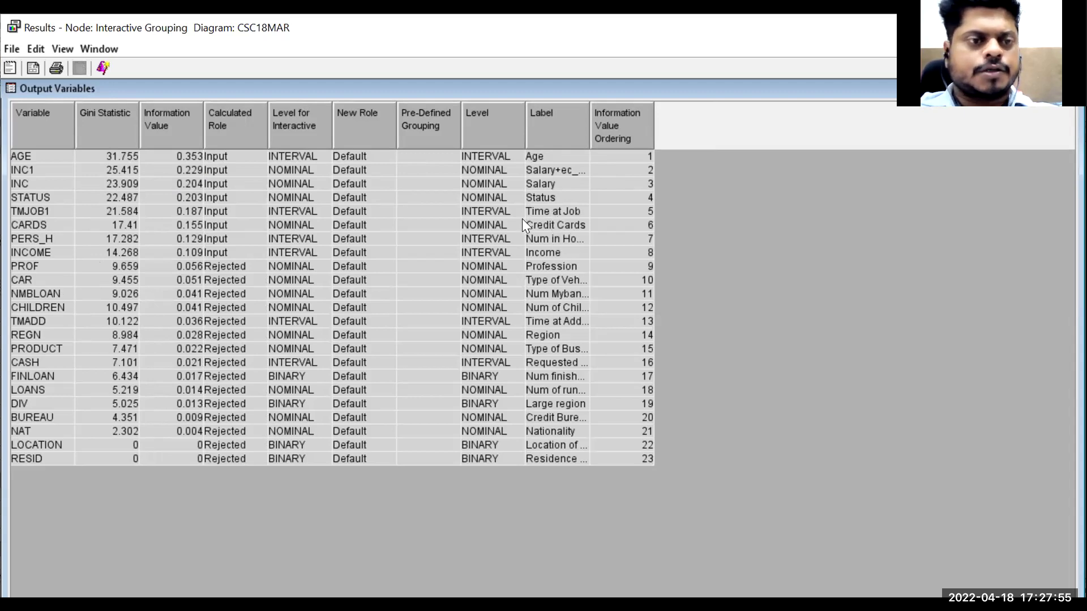
{"action": "left_click", "coordinate": [1054, 88]}
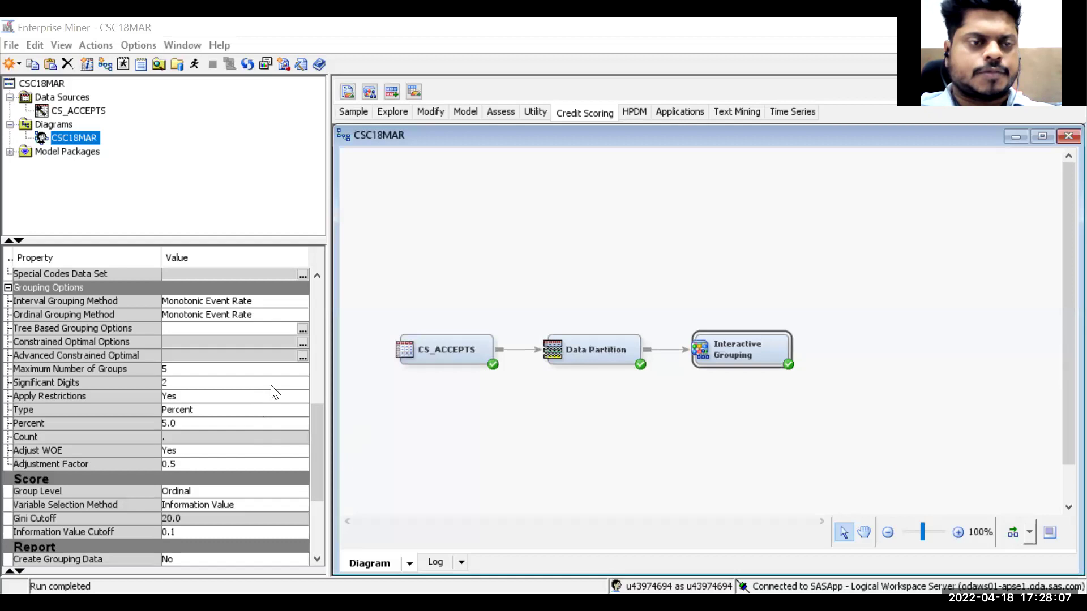
Open the Interactive Grouping node's interactive editor and review the fine-level groupings of the AGE variable
{"action": "scroll", "coordinate": [285, 415], "scroll_direction": "up", "scroll_amount": 5}
{"action": "scroll", "coordinate": [282, 414], "scroll_direction": "up", "scroll_amount": 3}
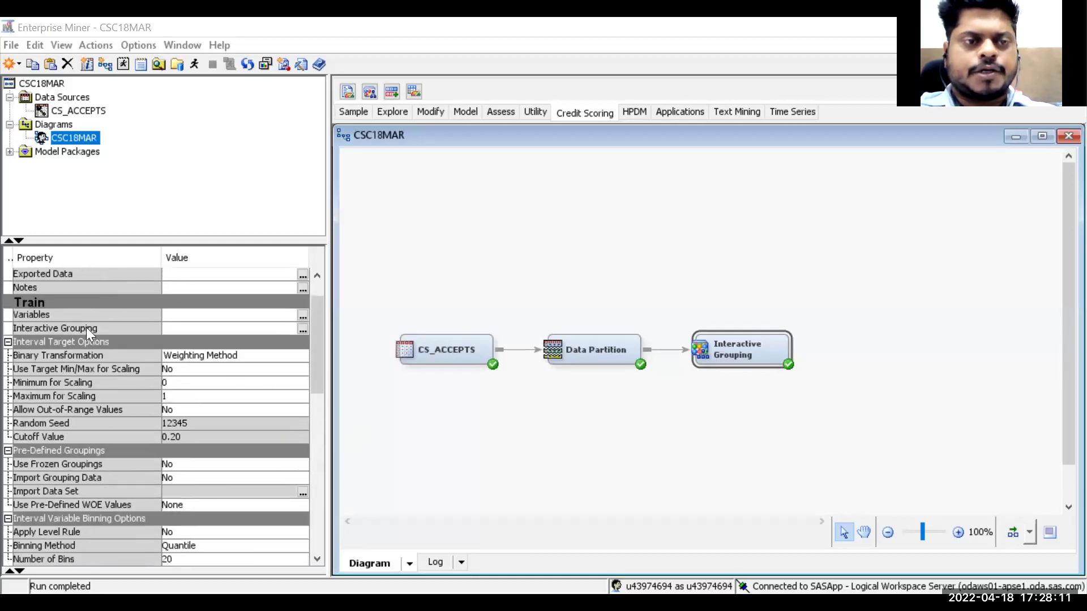
{"action": "left_click", "coordinate": [301, 331]}
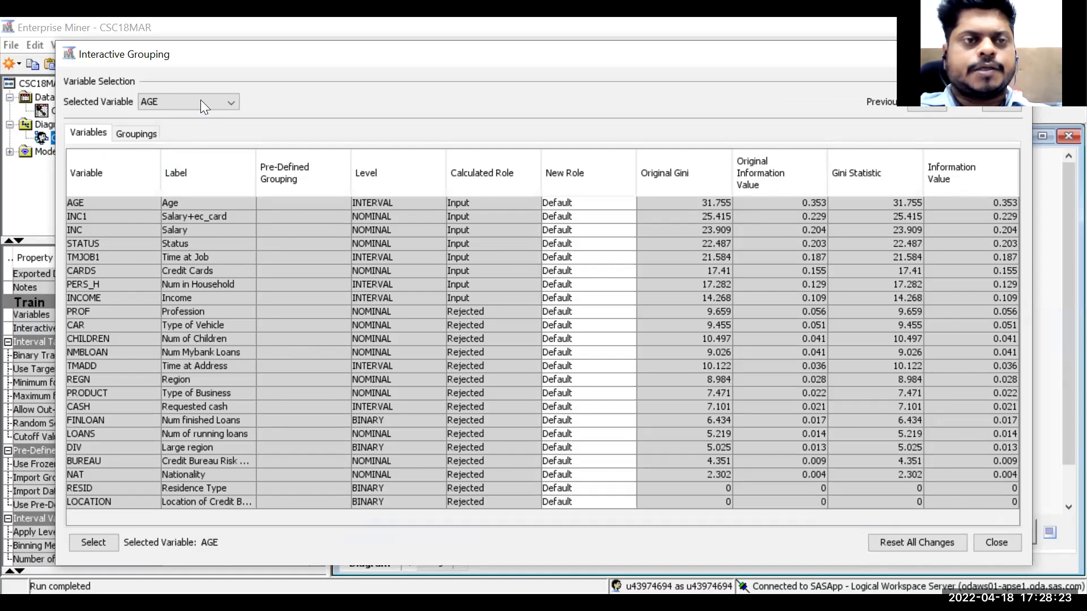
{"action": "left_click", "coordinate": [146, 129]}
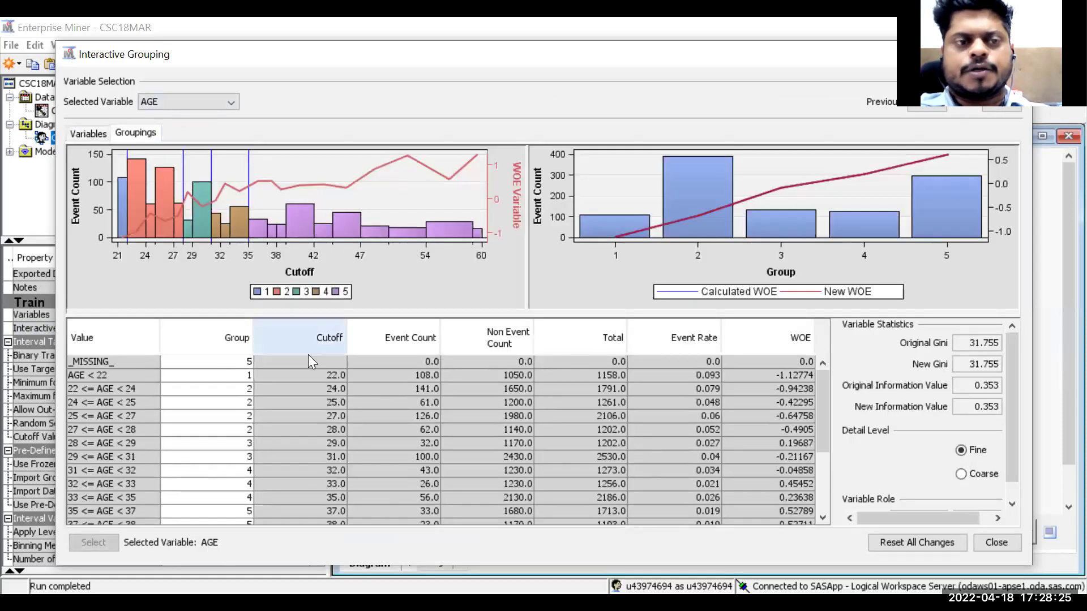
{"action": "scroll", "coordinate": [201, 396], "scroll_direction": "down", "scroll_amount": 3}
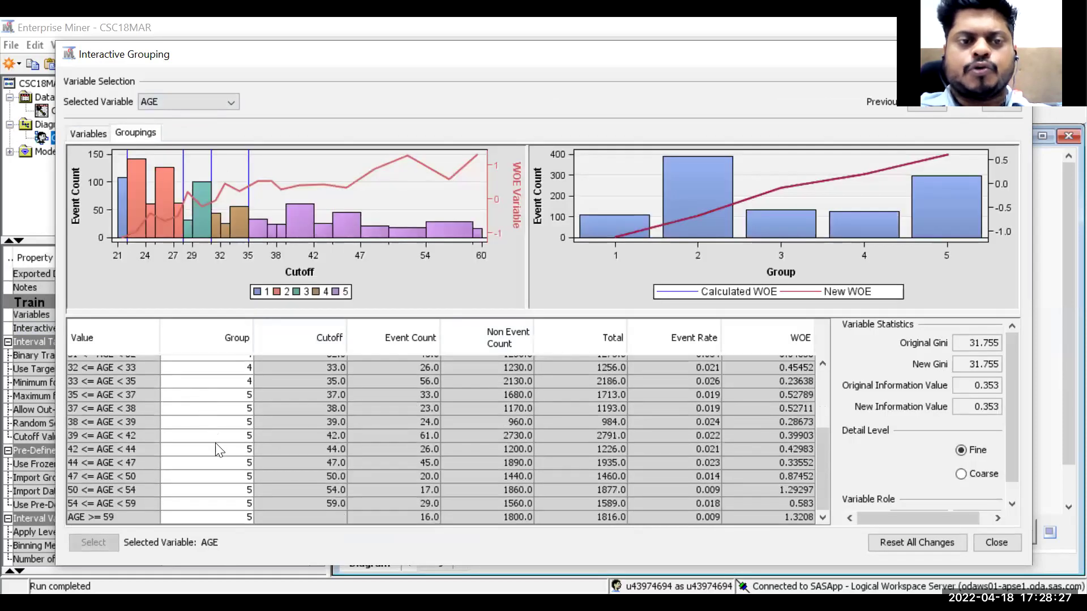
{"action": "scroll", "coordinate": [214, 447], "scroll_direction": "up", "scroll_amount": 3}
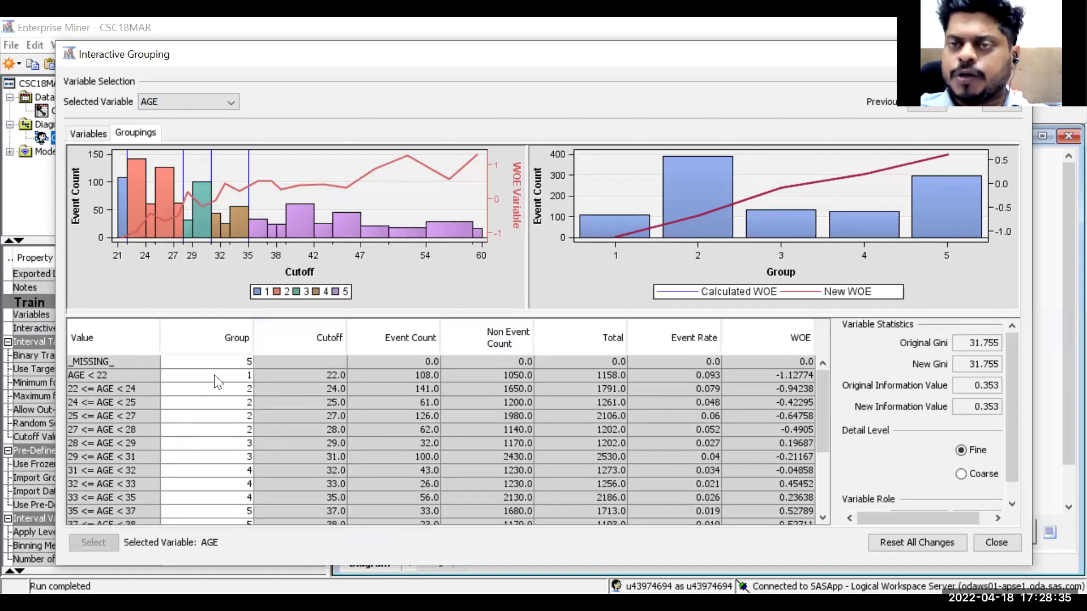
{"action": "scroll", "coordinate": [215, 425], "scroll_direction": "down", "scroll_amount": 3}
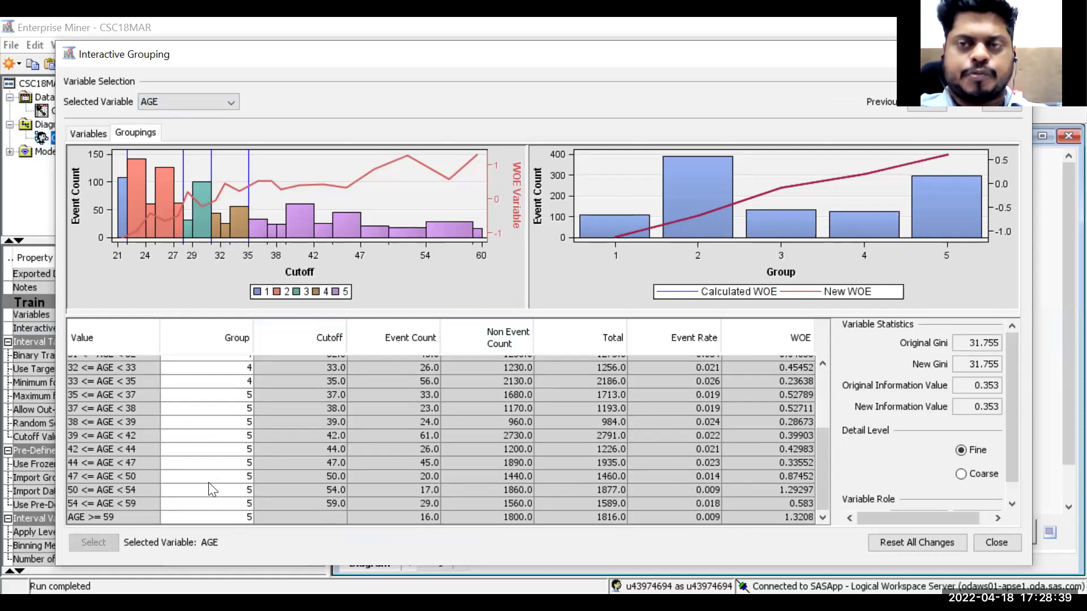
{"action": "scroll", "coordinate": [212, 489], "scroll_direction": "up", "scroll_amount": 3}
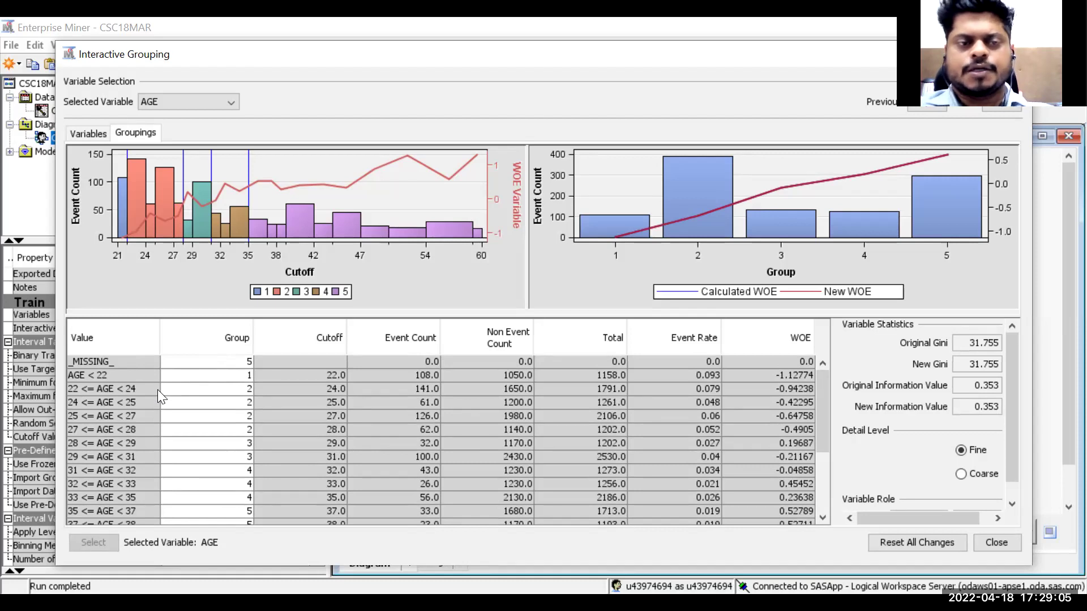
Merge all AGE bins below 31, from AGE < 22 through 29 <= AGE < 31, into one bin
{"action": "left_click", "coordinate": [147, 377]}
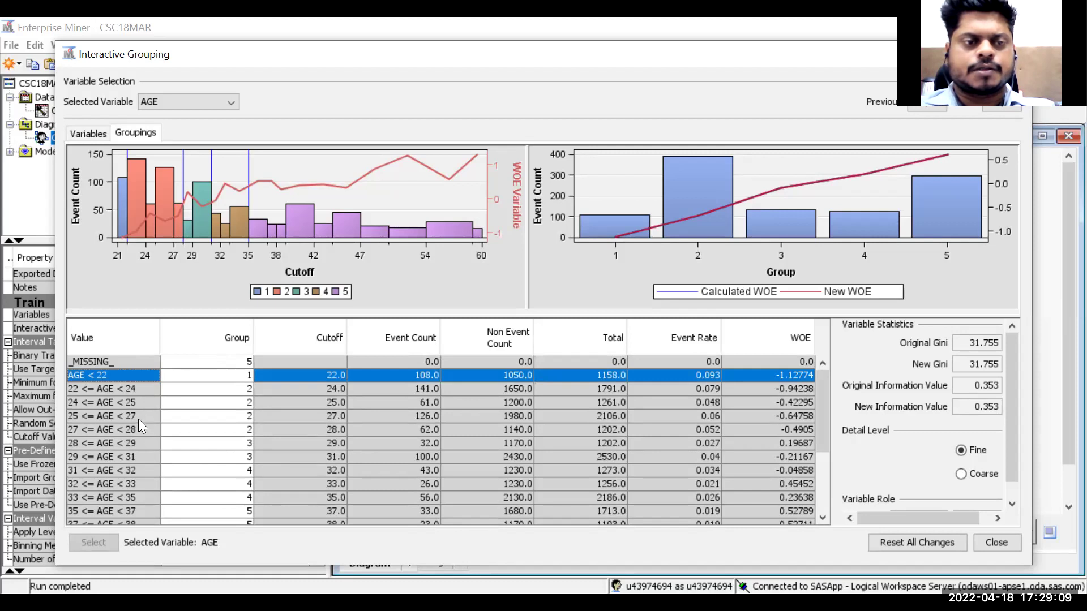
{"action": "scroll", "coordinate": [138, 419], "scroll_direction": "down", "scroll_amount": 4}
{"action": "scroll", "coordinate": [127, 505], "scroll_direction": "up", "scroll_amount": 2}
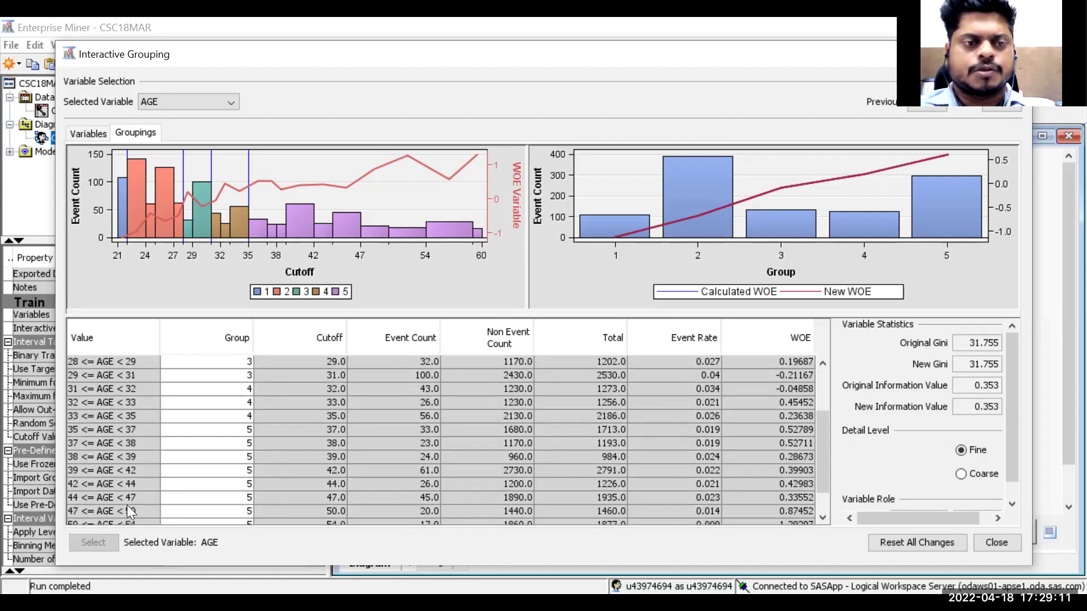
{"action": "scroll", "coordinate": [128, 436], "scroll_direction": "up", "scroll_amount": 1}
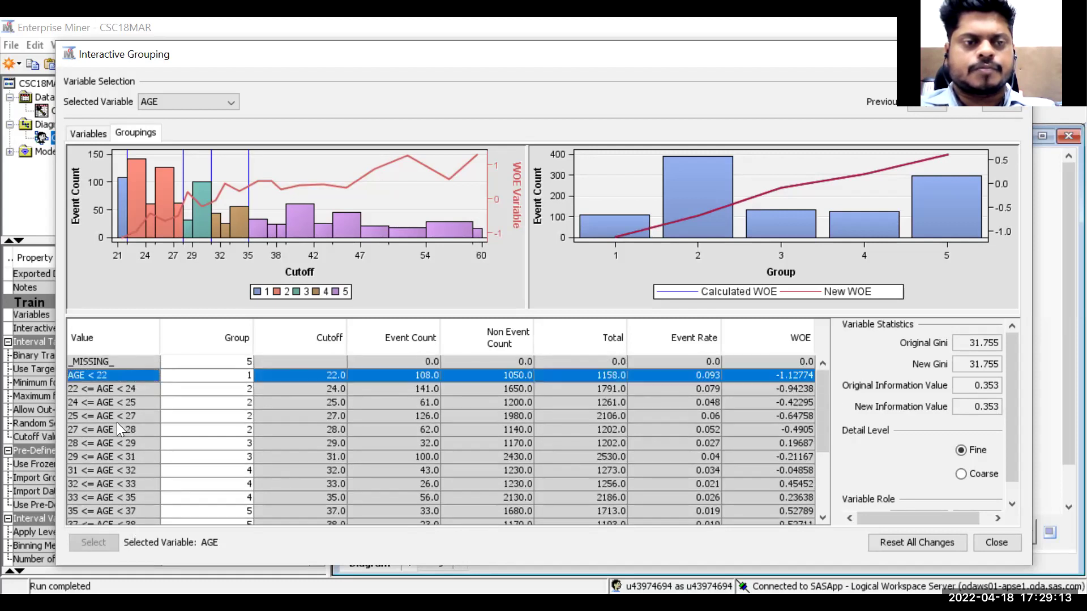
{"action": "left_click", "coordinate": [121, 389], "text": "ctrl"}
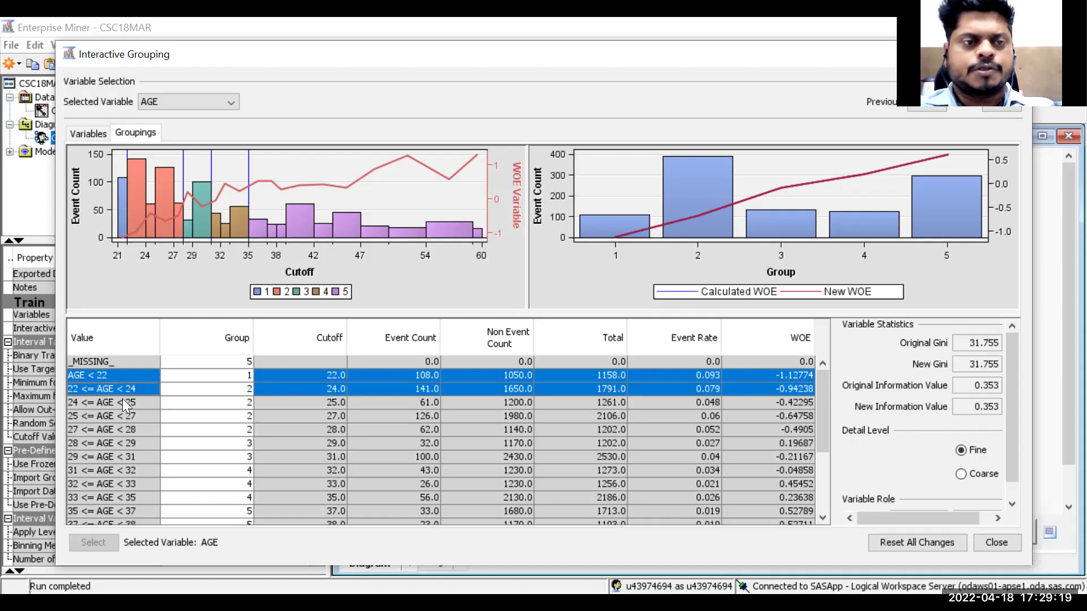
{"action": "left_click", "coordinate": [128, 404], "text": "ctrl"}
{"action": "left_click", "coordinate": [131, 416], "text": "ctrl"}
{"action": "left_click", "coordinate": [133, 429], "text": "ctrl"}
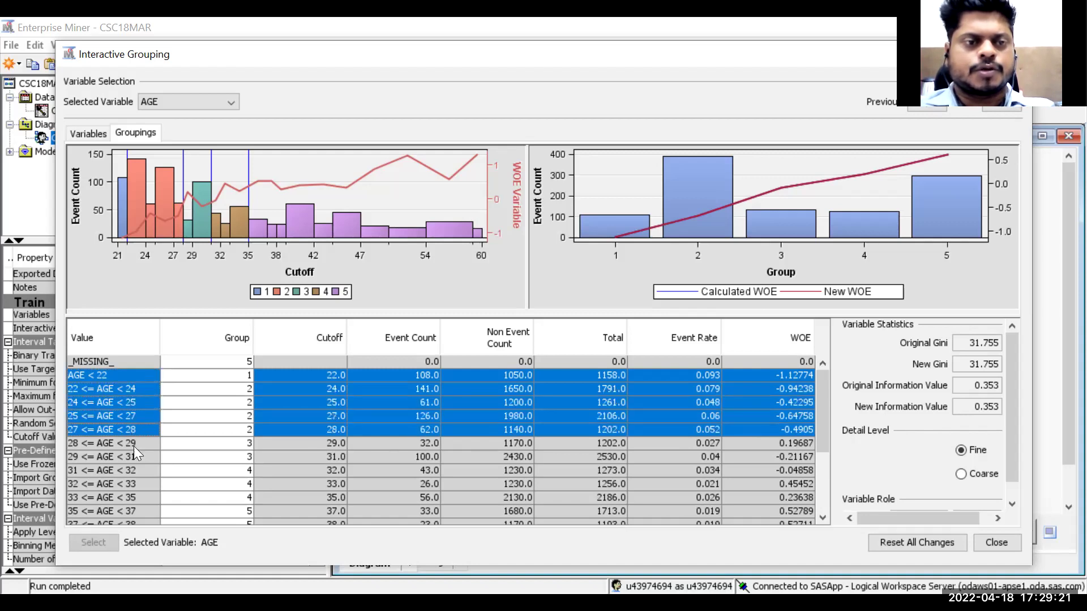
{"action": "left_click", "coordinate": [136, 444], "text": "ctrl"}
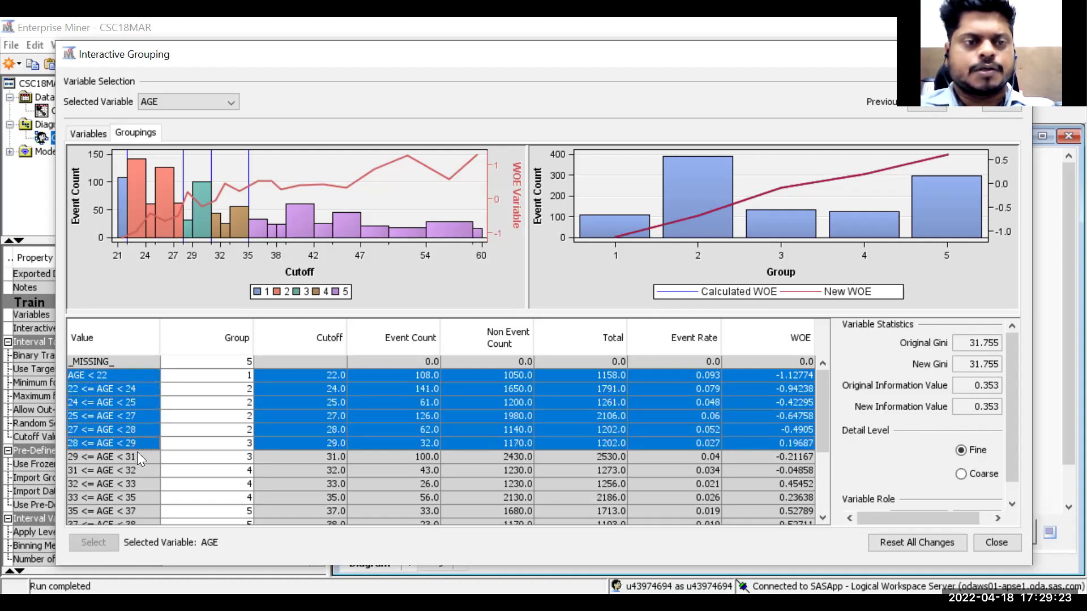
{"action": "left_click", "coordinate": [137, 452], "text": "ctrl"}
{"action": "right_click", "coordinate": [138, 454]}
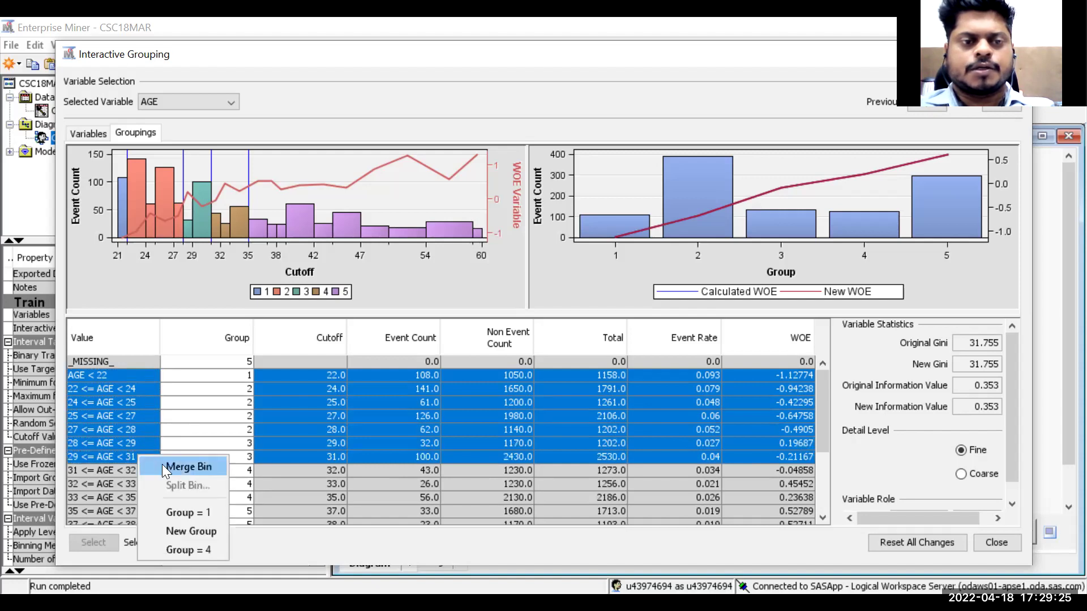
{"action": "left_click", "coordinate": [162, 464]}
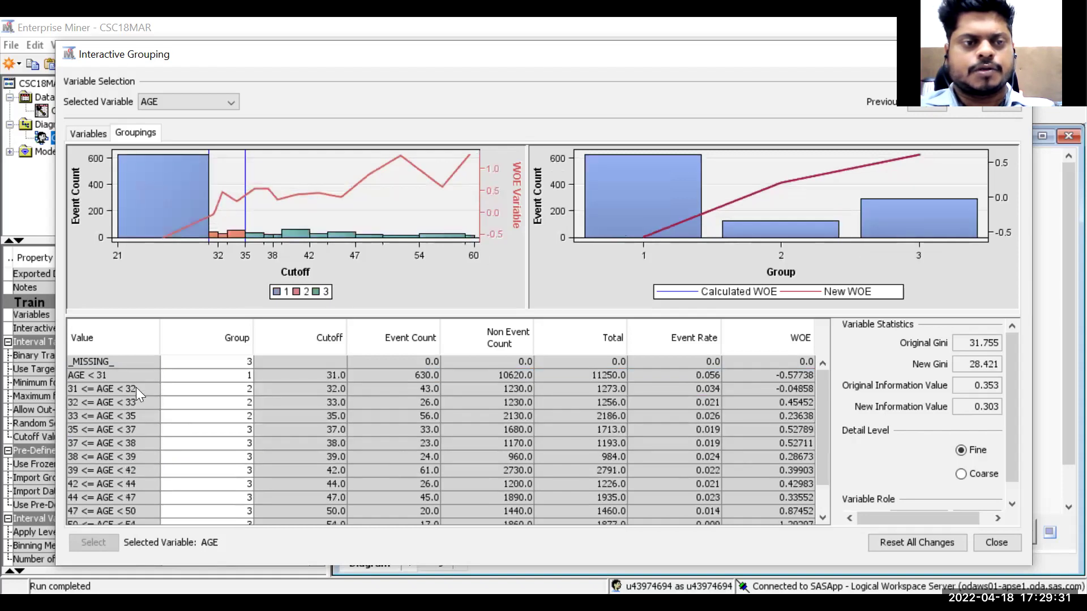
Merge the AGE bins from 31 <= AGE < 32 through 42 <= AGE < 44 into one bin
{"action": "left_click", "coordinate": [136, 391]}
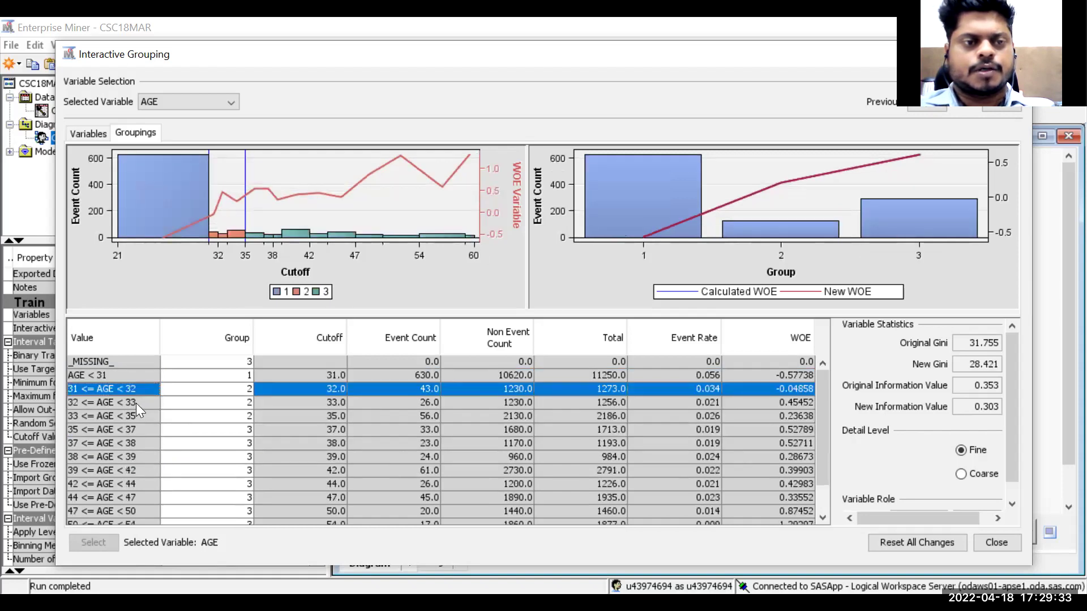
{"action": "left_click", "coordinate": [136, 403], "text": "ctrl"}
{"action": "left_click_drag", "start_coordinate": [134, 419], "coordinate": [137, 481]}
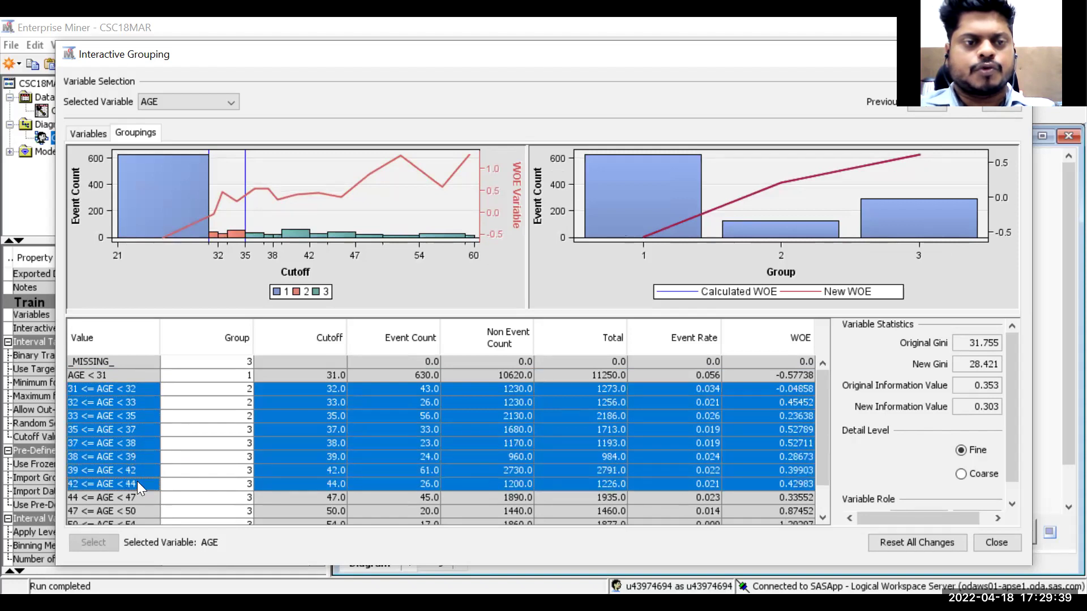
{"action": "right_click", "coordinate": [137, 481]}
{"action": "left_click", "coordinate": [147, 487]}
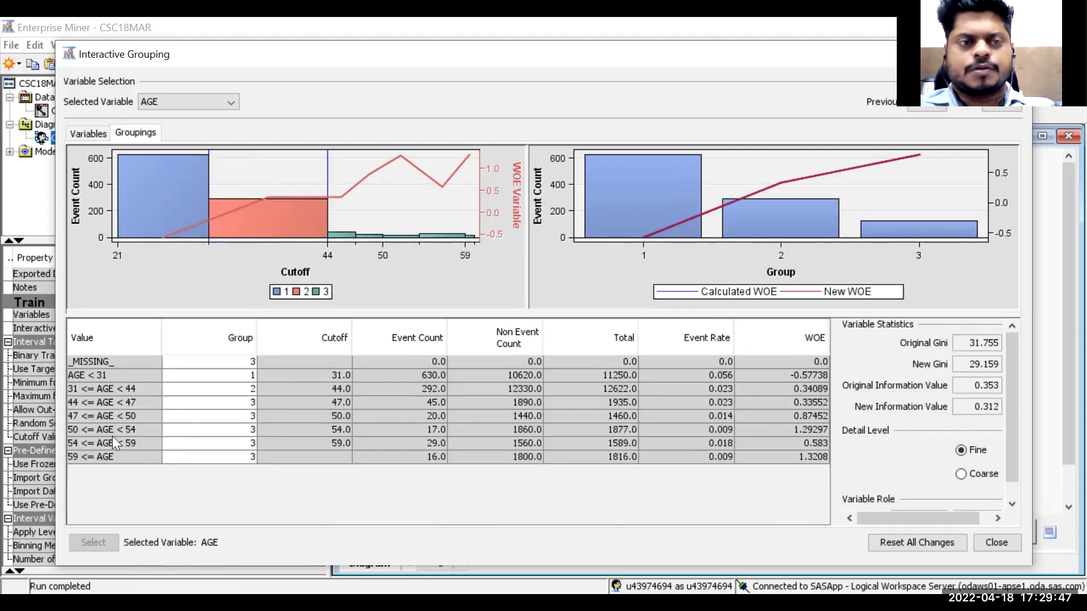
Merge the AGE bins from 47 upward, and combine them with 44 <= AGE < 47 into a single bin for ages 44 and over
{"action": "left_click_drag", "start_coordinate": [121, 419], "coordinate": [127, 455]}
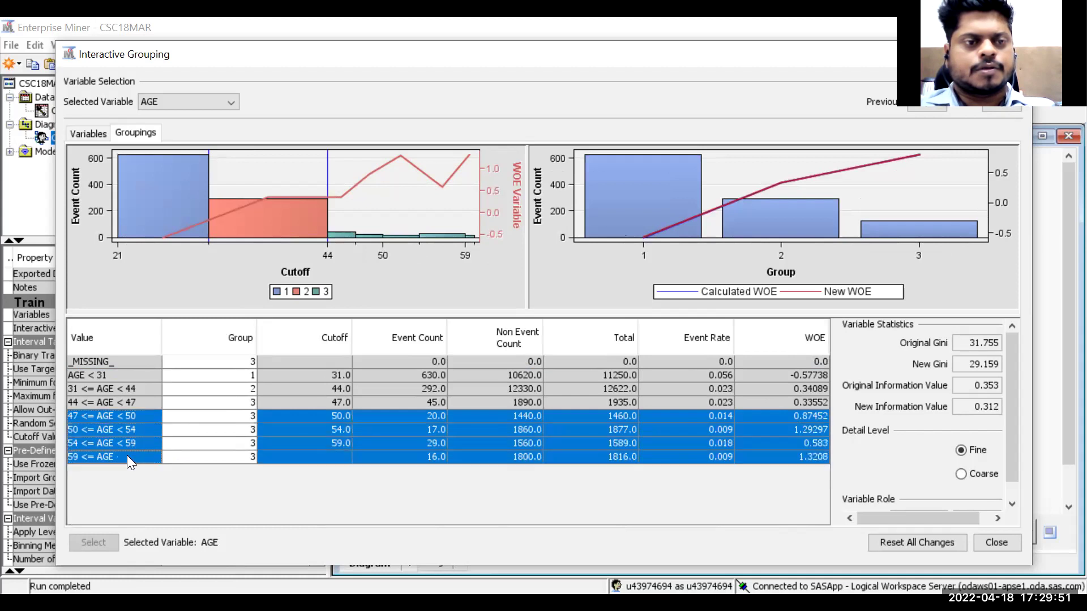
{"action": "right_click", "coordinate": [126, 455]}
{"action": "left_click", "coordinate": [152, 467]}
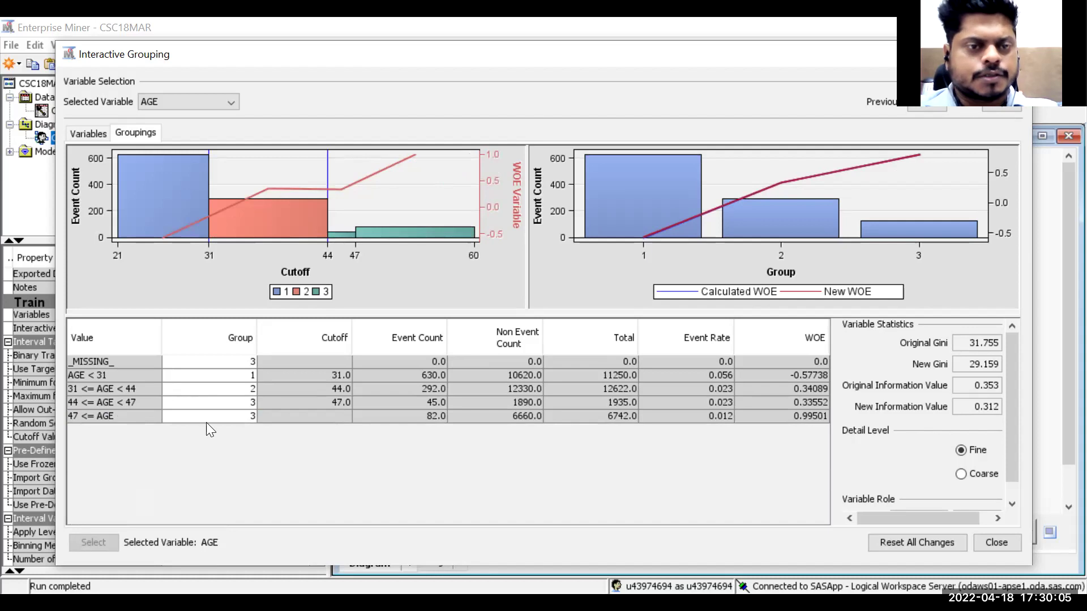
{"action": "left_click_drag", "start_coordinate": [140, 405], "coordinate": [138, 414]}
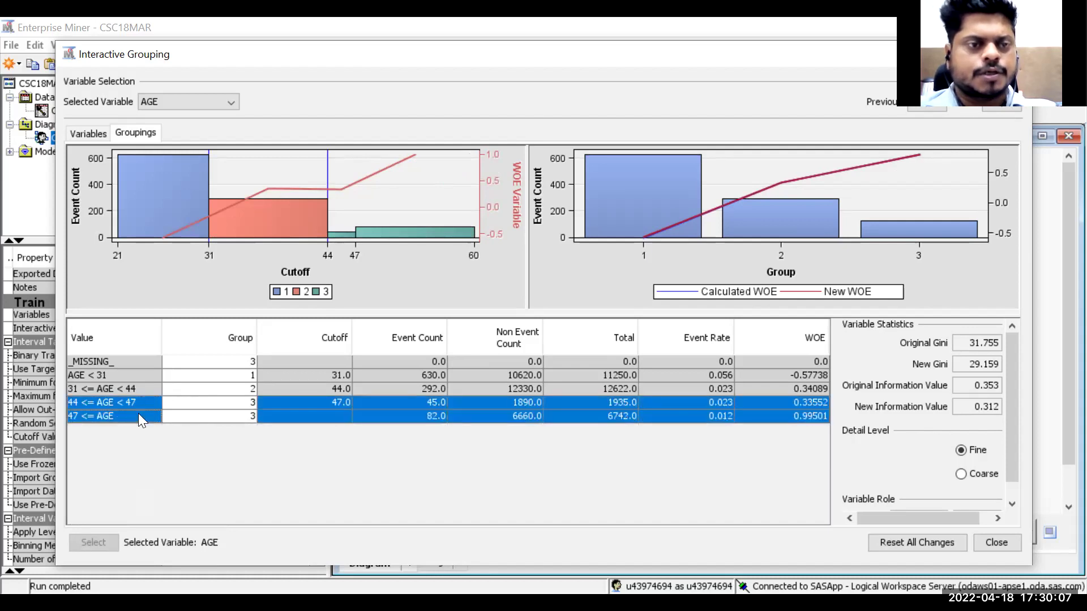
{"action": "right_click", "coordinate": [138, 413]}
{"action": "left_click", "coordinate": [173, 428]}
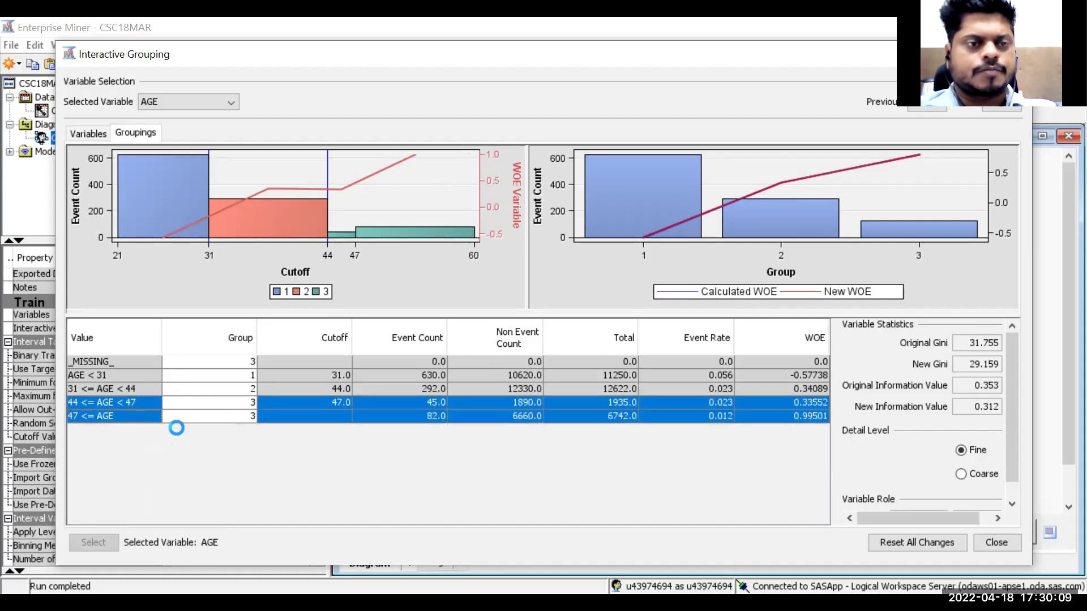
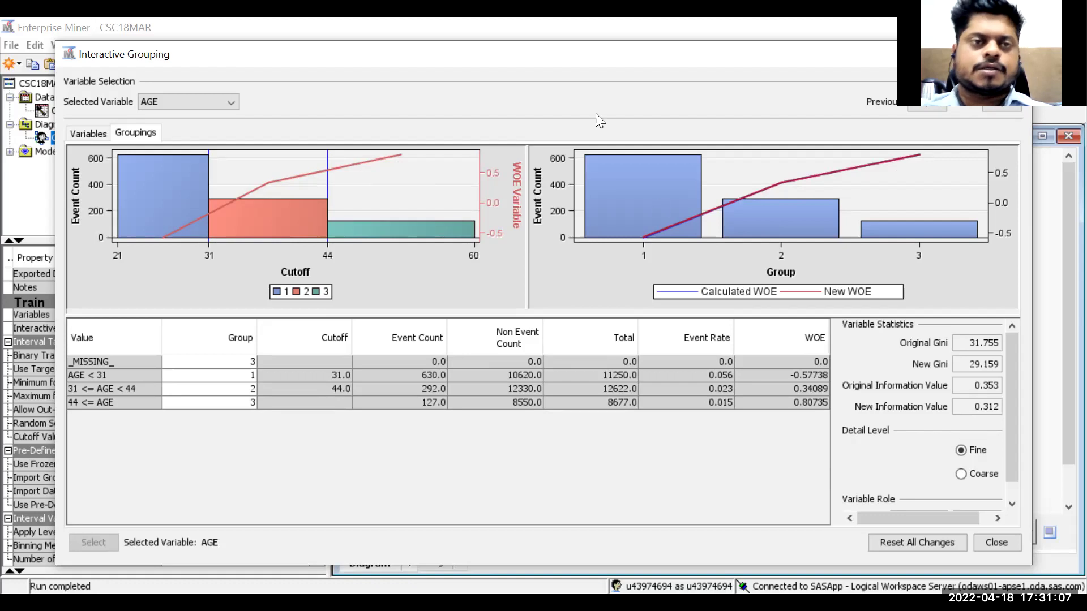
Switch the selected variable to TMJOB1 and review all of its bins and group assignments
{"action": "left_click", "coordinate": [232, 97]}
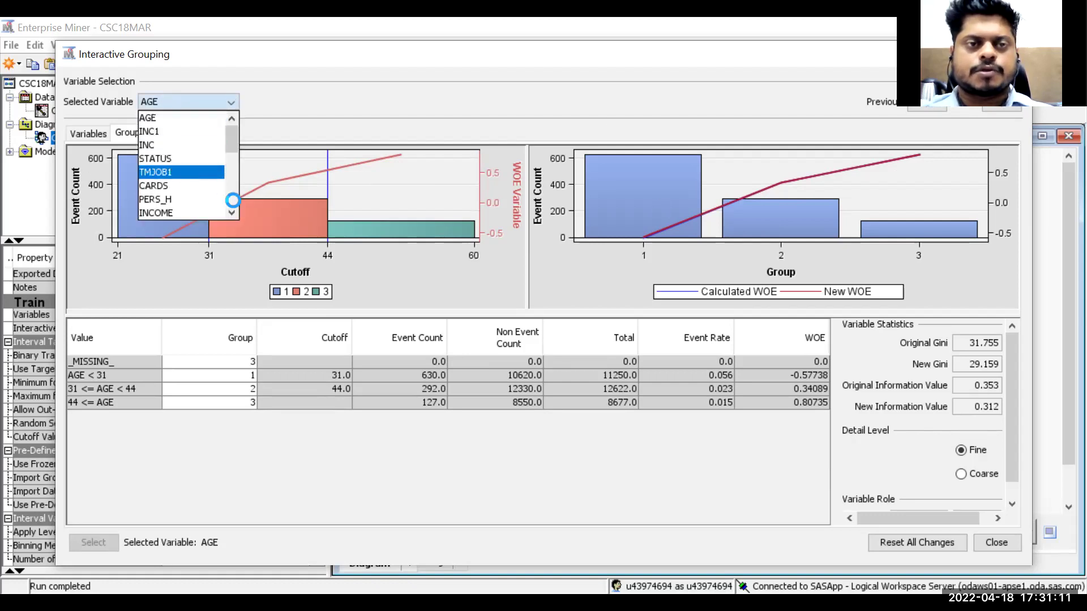
{"action": "key", "text": "Return"}
{"action": "scroll", "coordinate": [170, 447], "scroll_direction": "down", "scroll_amount": 3}
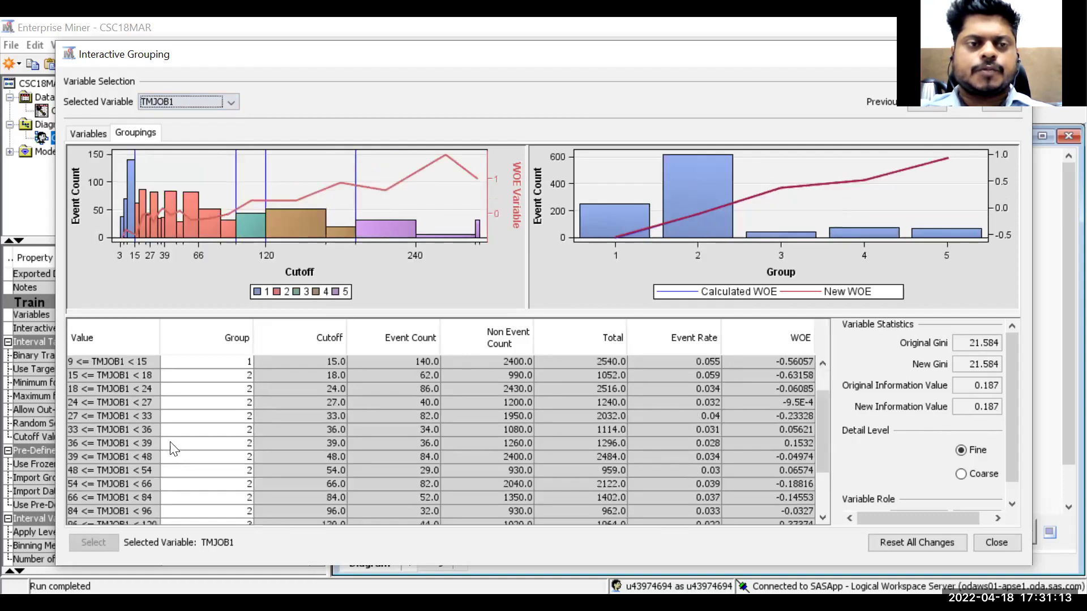
{"action": "scroll", "coordinate": [172, 449], "scroll_direction": "up", "scroll_amount": 5}
{"action": "scroll", "coordinate": [173, 450], "scroll_direction": "down", "scroll_amount": 5}
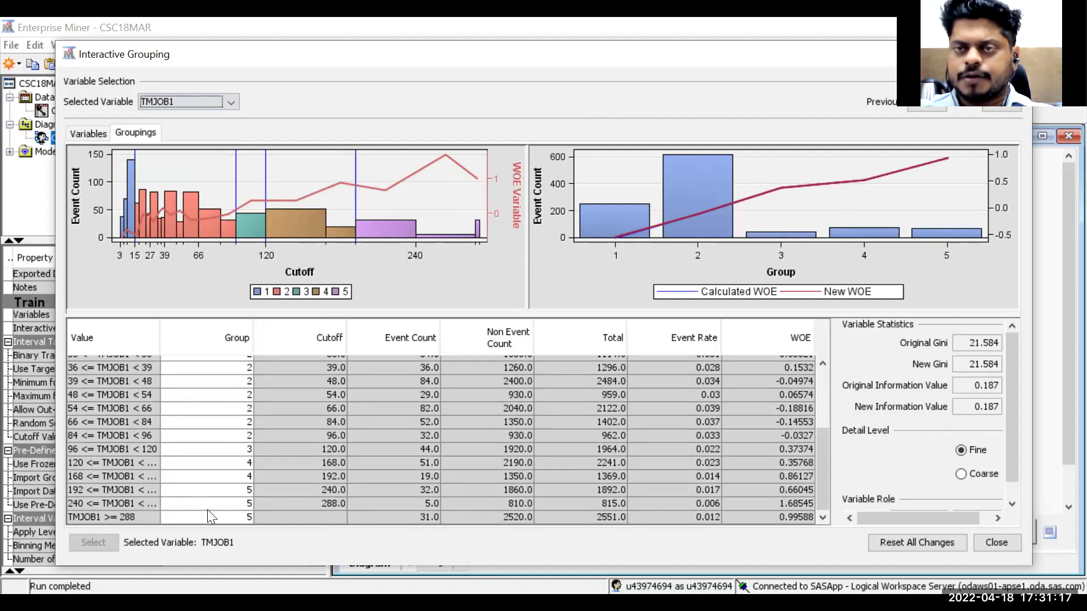
{"action": "scroll", "coordinate": [207, 510], "scroll_direction": "up", "scroll_amount": 5}
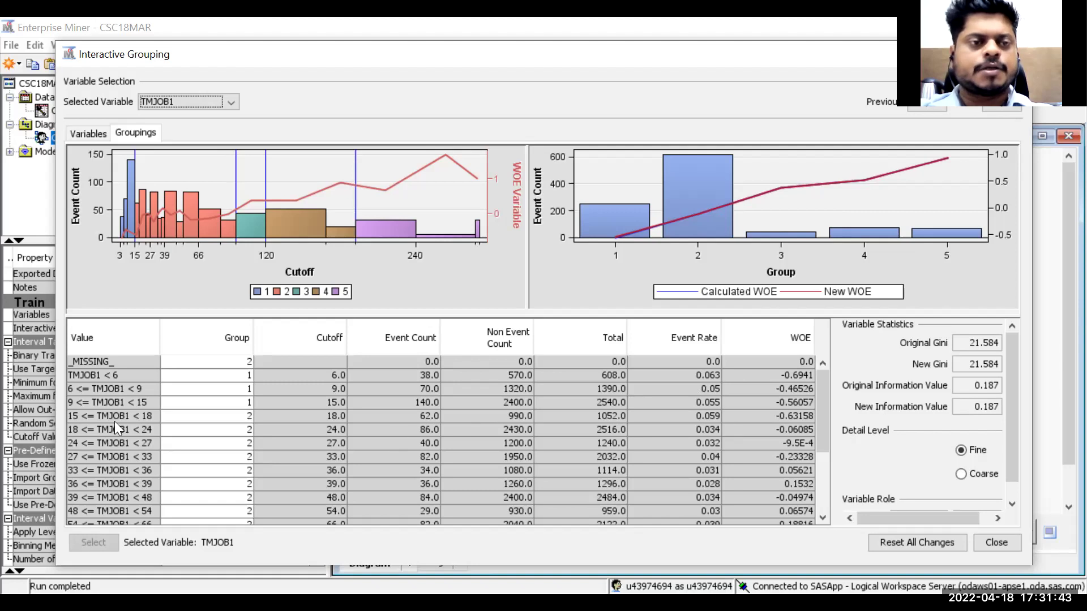
Merge the TMJOB1 bins below 24, from TMJOB1 < 6 through 18 <= TMJOB1 < 24, into one bin
{"action": "left_click", "coordinate": [147, 378]}
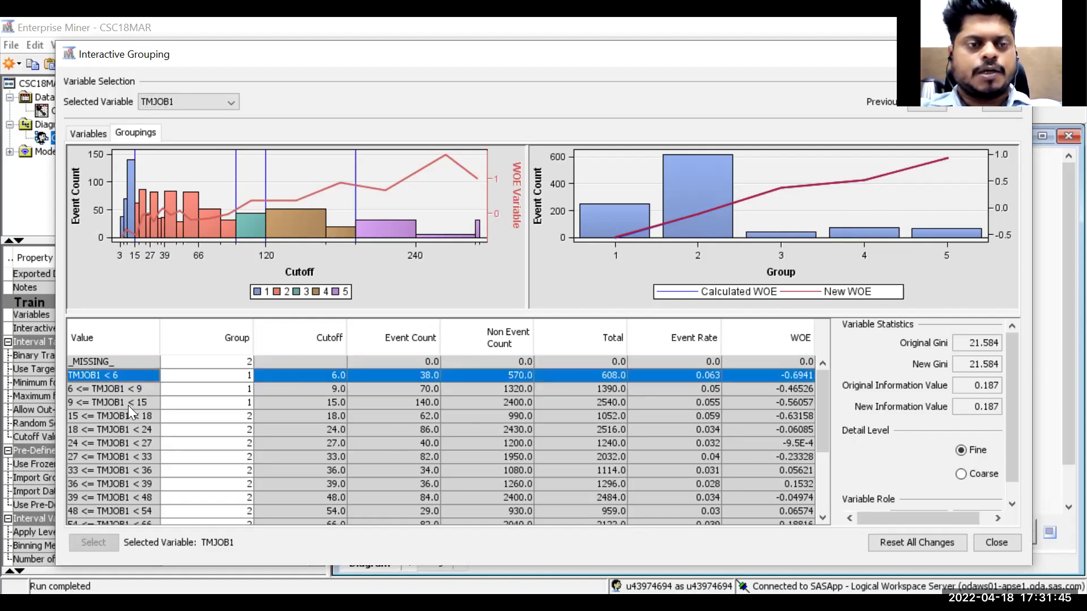
{"action": "left_click", "coordinate": [140, 390], "text": "shift"}
{"action": "left_click", "coordinate": [128, 403], "text": "shift"}
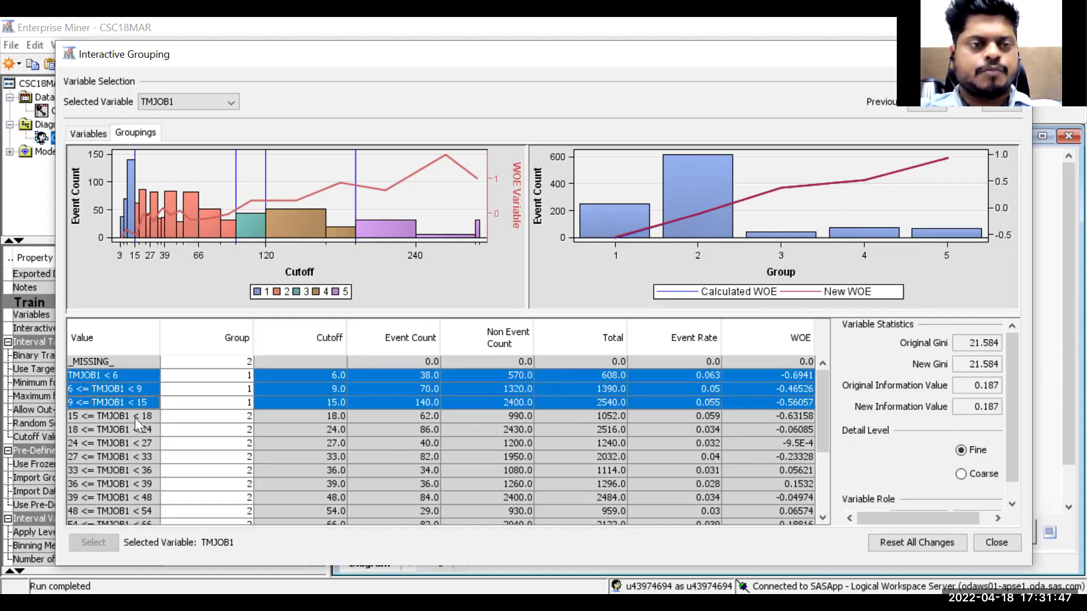
{"action": "left_click", "coordinate": [135, 417], "text": "shift"}
{"action": "left_click", "coordinate": [132, 432], "text": "shift"}
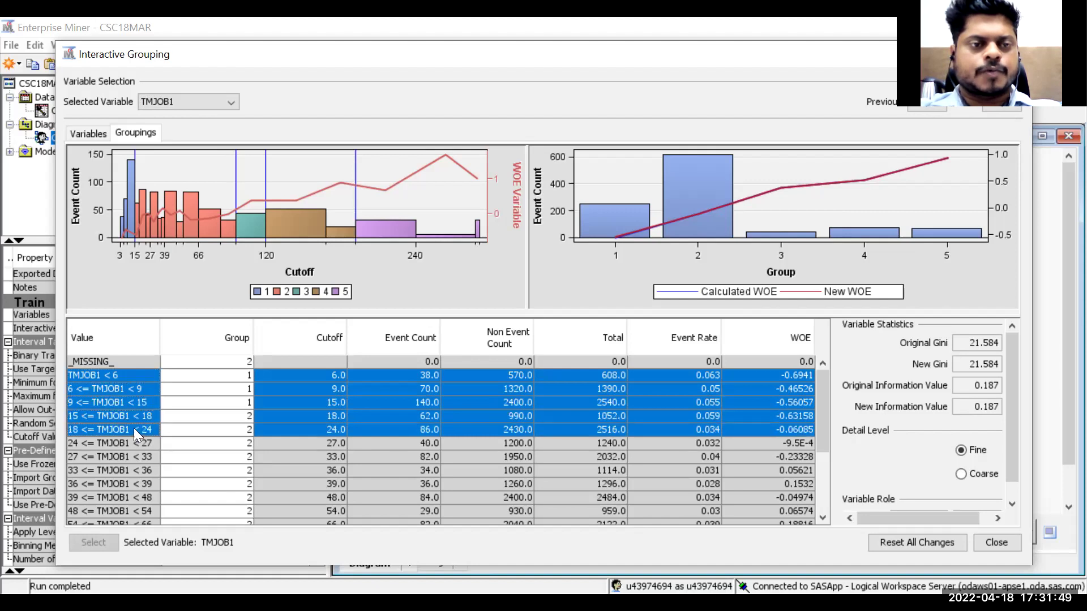
{"action": "right_click", "coordinate": [134, 428]}
{"action": "left_click", "coordinate": [169, 442]}
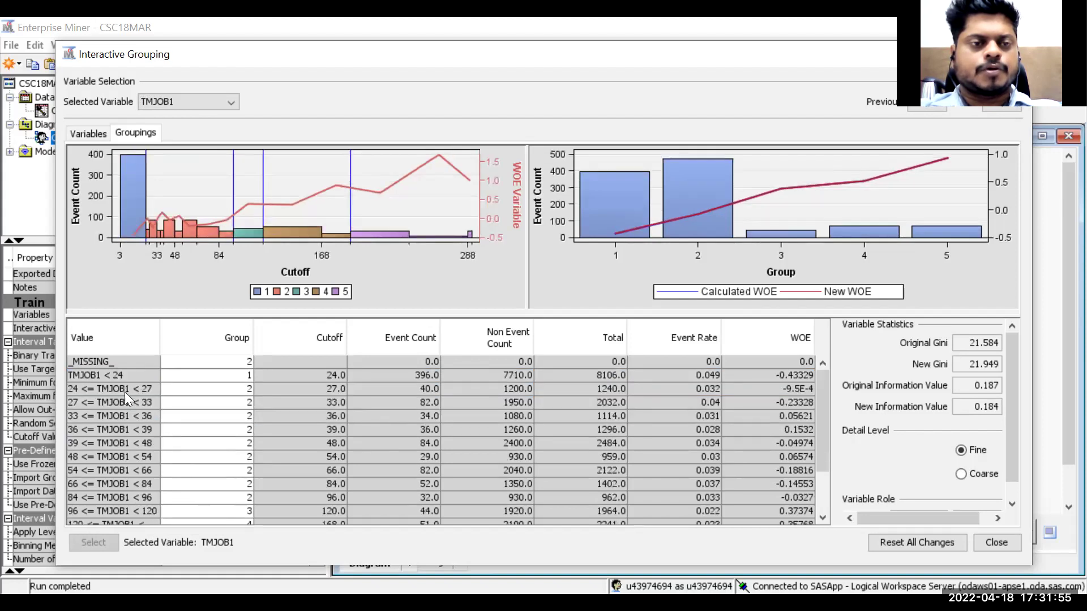
Merge the TMJOB1 bins from 24 <= TMJOB1 < 27 through 39 <= TMJOB1 < 48 into one bin
{"action": "left_click_drag", "start_coordinate": [124, 388], "coordinate": [129, 441]}
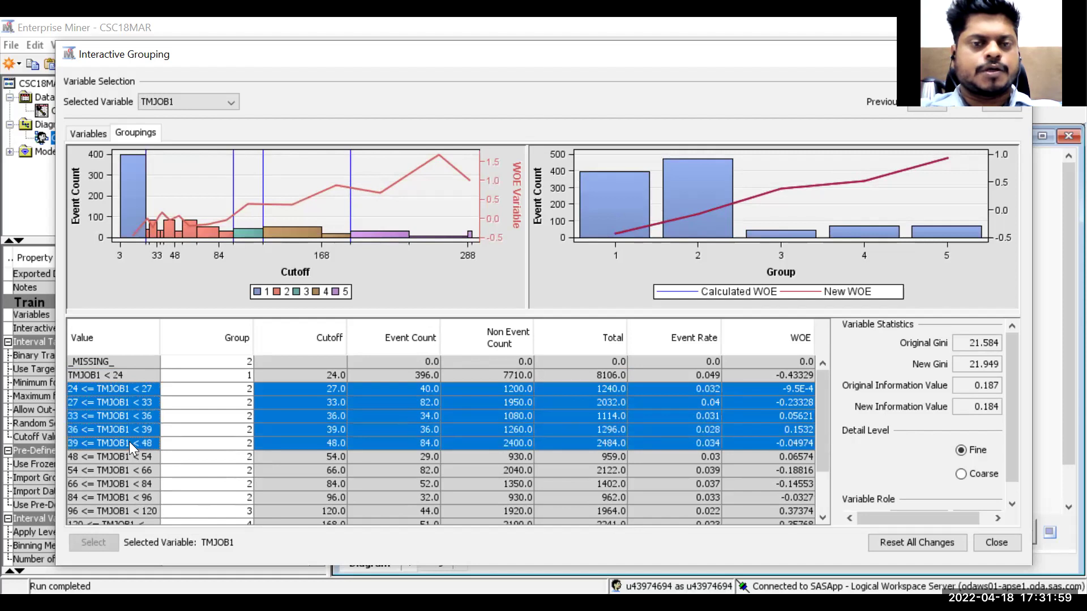
{"action": "right_click", "coordinate": [129, 442]}
{"action": "left_click", "coordinate": [146, 449]}
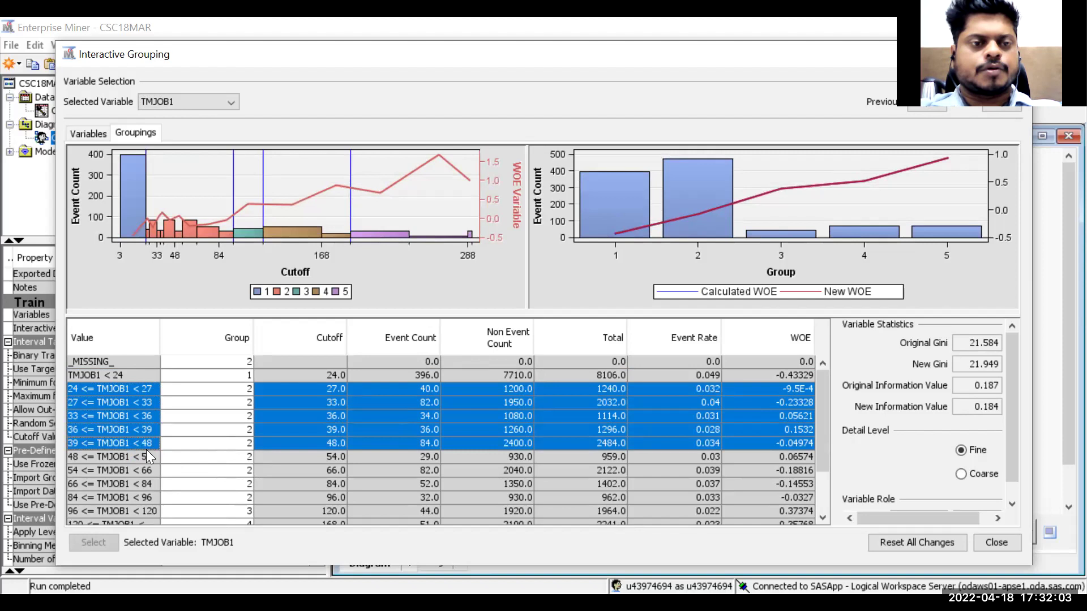
Merge the bins 24 <= TMJOB1 < 48, 48 <= TMJOB1 < 54 and 54 <= TMJOB1 < 66 into one bin
{"action": "left_click", "coordinate": [126, 388]}
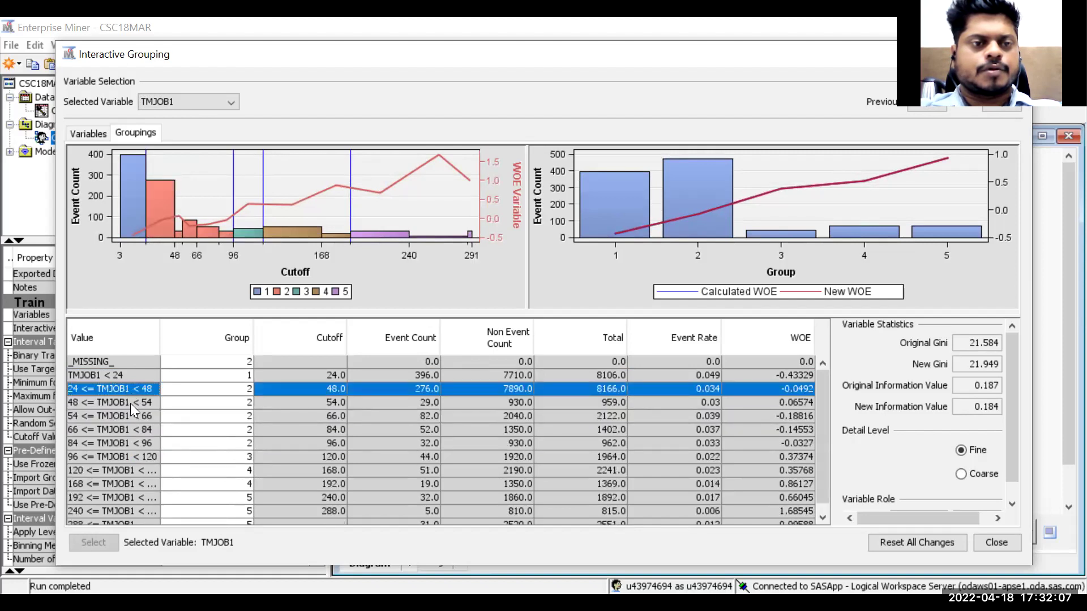
{"action": "left_click", "coordinate": [130, 403], "text": "ctrl"}
{"action": "left_click", "coordinate": [126, 415], "text": "ctrl"}
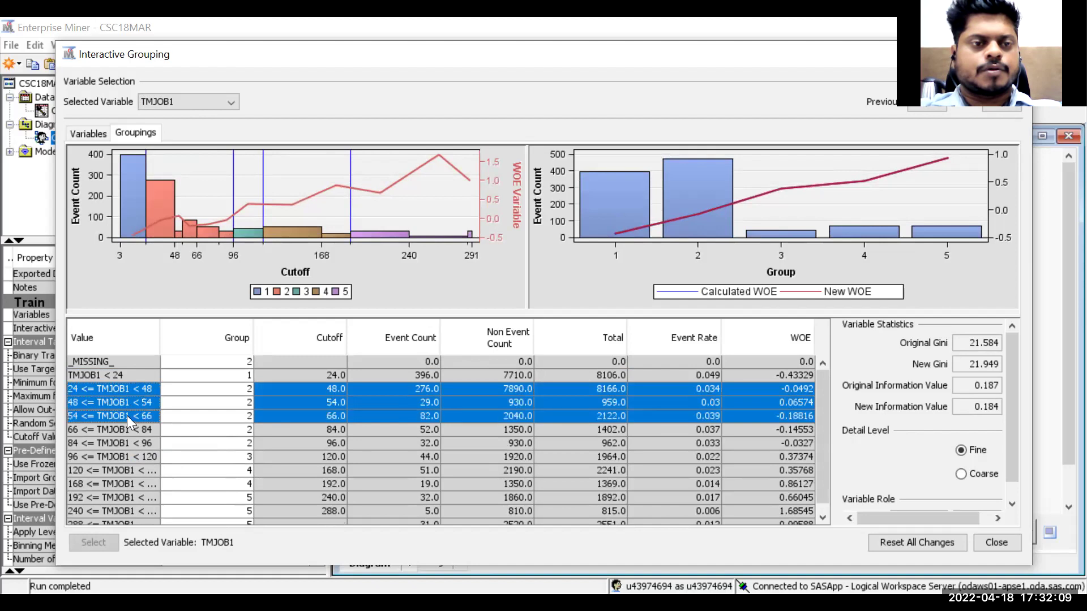
{"action": "right_click", "coordinate": [127, 416]}
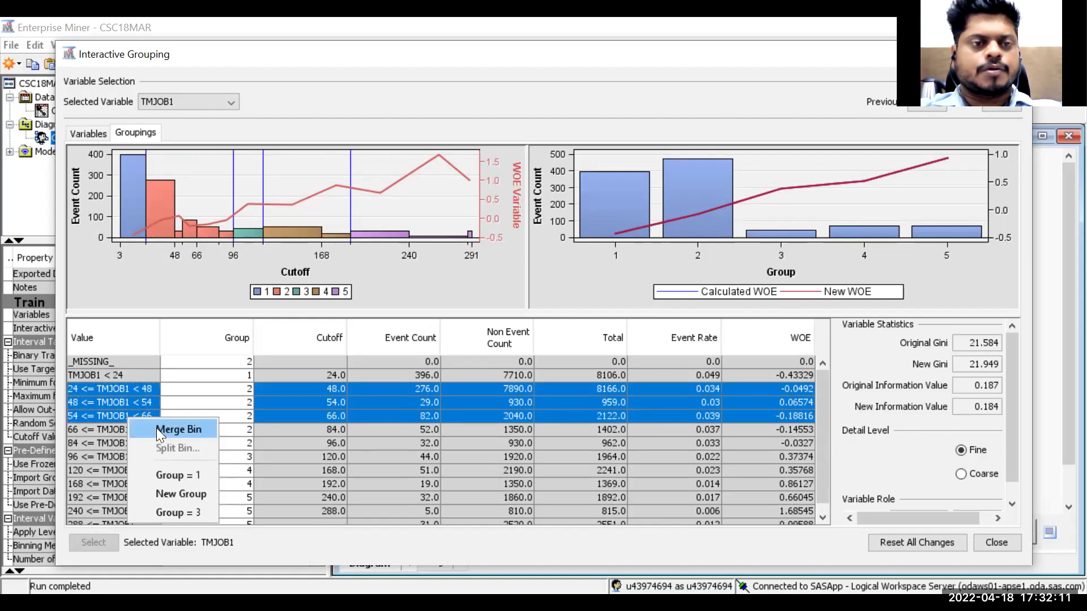
{"action": "left_click", "coordinate": [157, 429]}
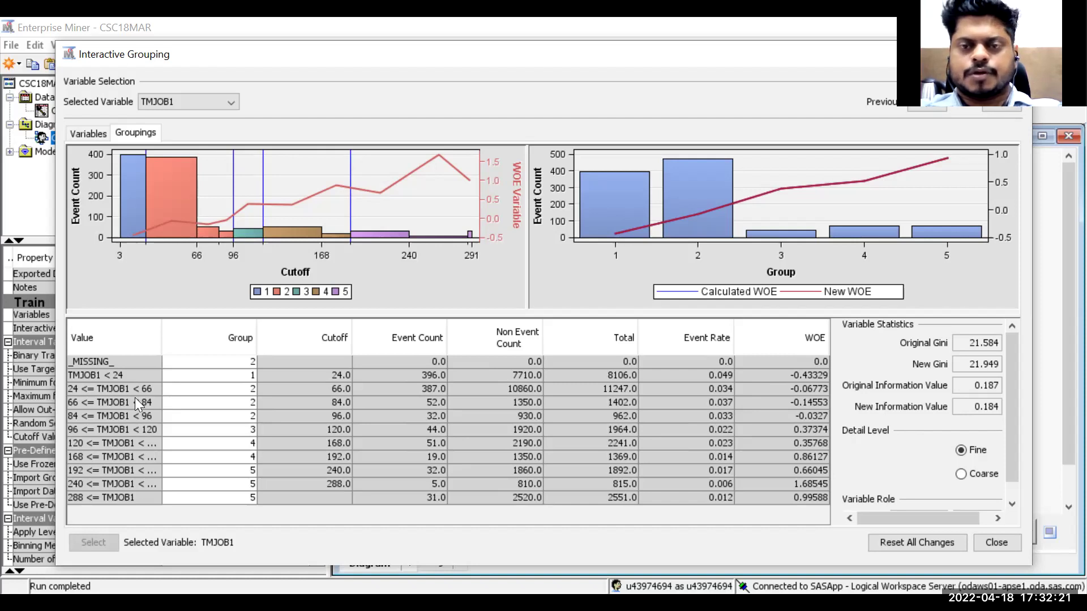
Split the bin 24 <= TMJOB1 < 66 at a new cutoff value of 48
{"action": "left_click", "coordinate": [135, 393]}
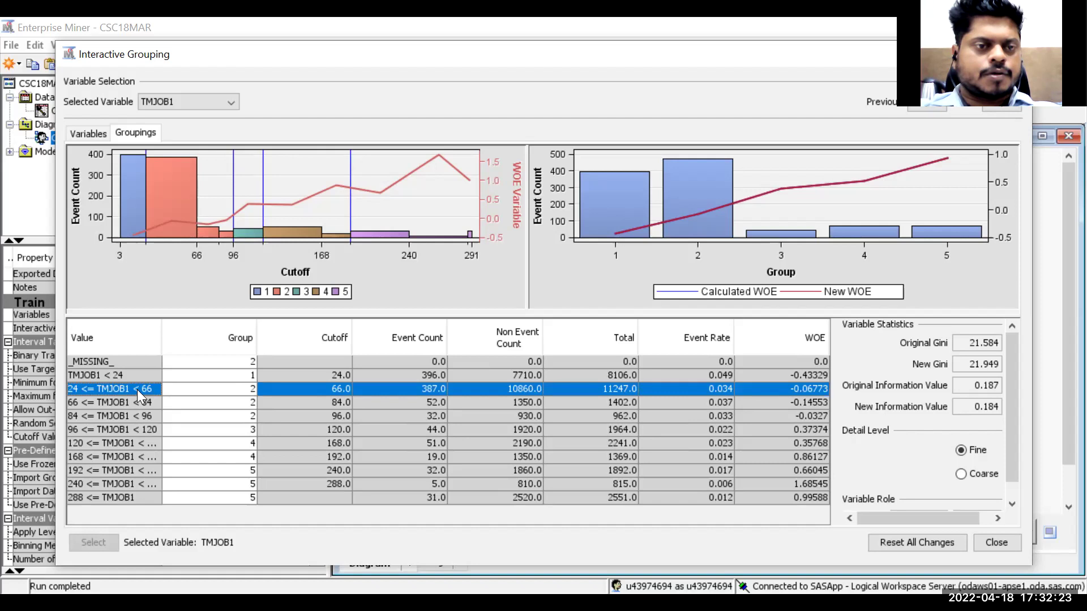
{"action": "right_click", "coordinate": [137, 389]}
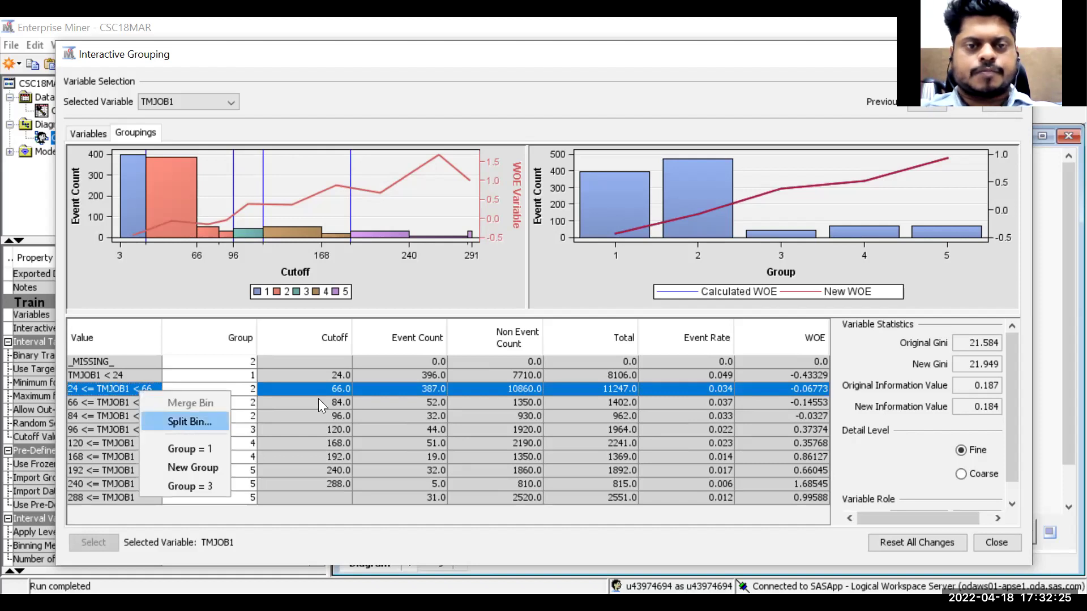
{"action": "left_click", "coordinate": [180, 424]}
{"action": "type", "text": "48"}
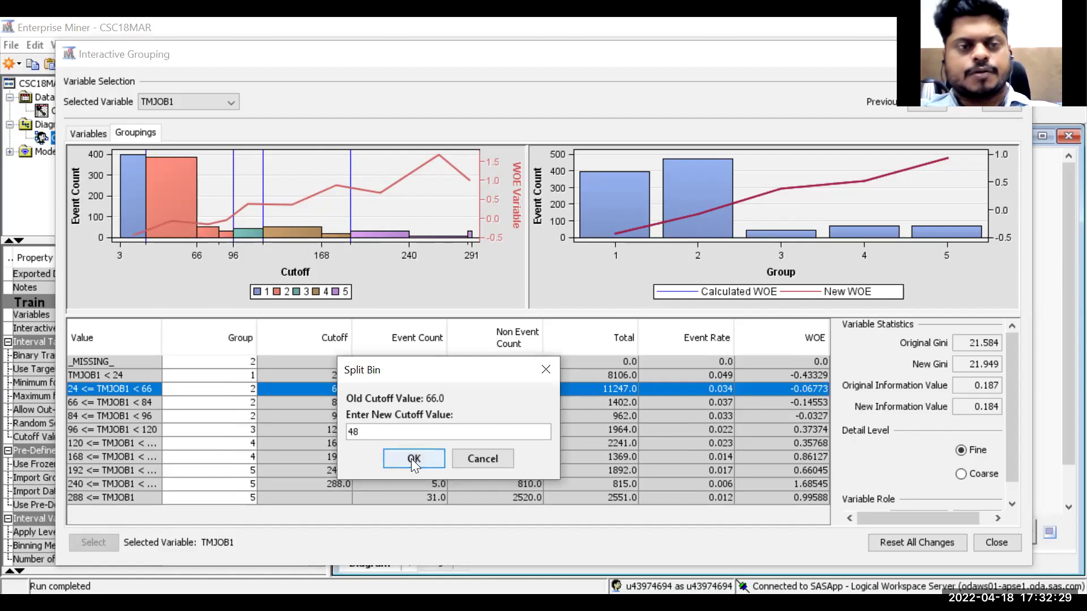
{"action": "left_click", "coordinate": [411, 458]}
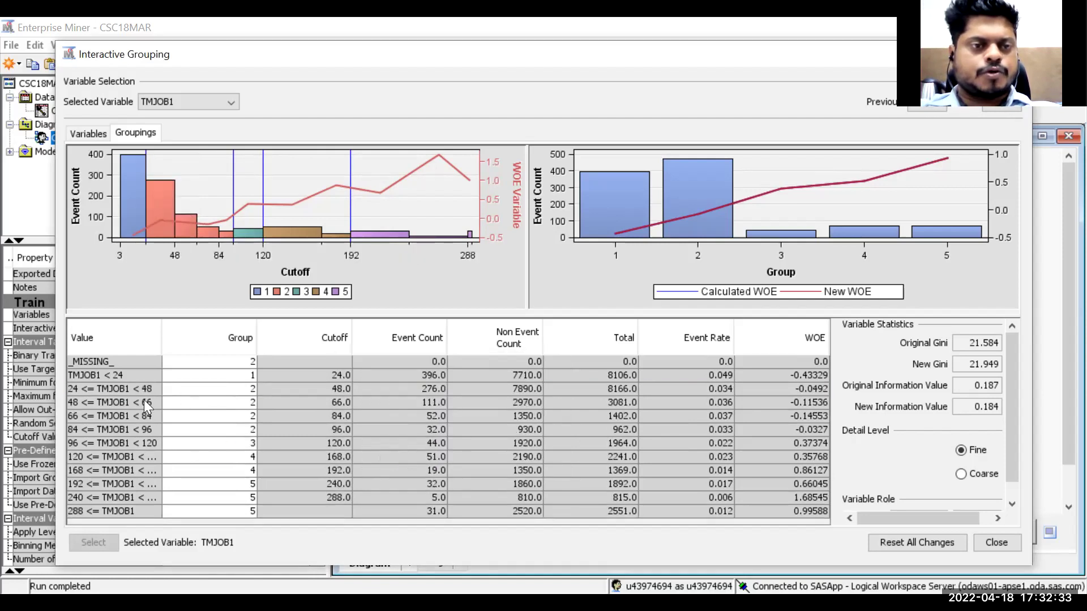
Merge the bins 66 <= TMJOB1 < 84 and 84 <= TMJOB1 < 96 into one bin
{"action": "left_click", "coordinate": [122, 416]}
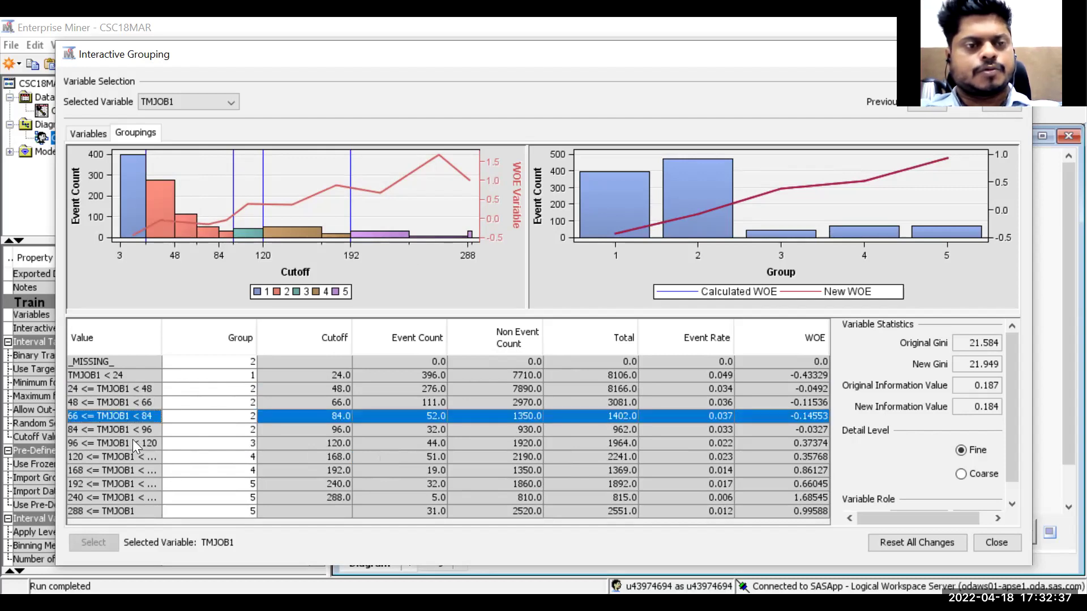
{"action": "left_click", "coordinate": [132, 429], "text": "shift"}
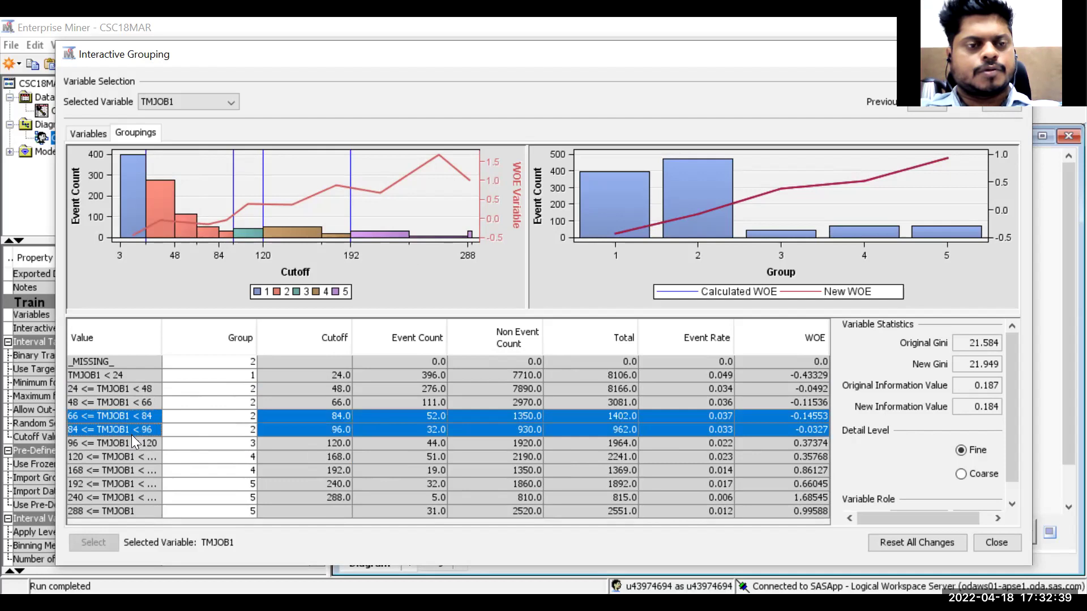
{"action": "right_click", "coordinate": [130, 430]}
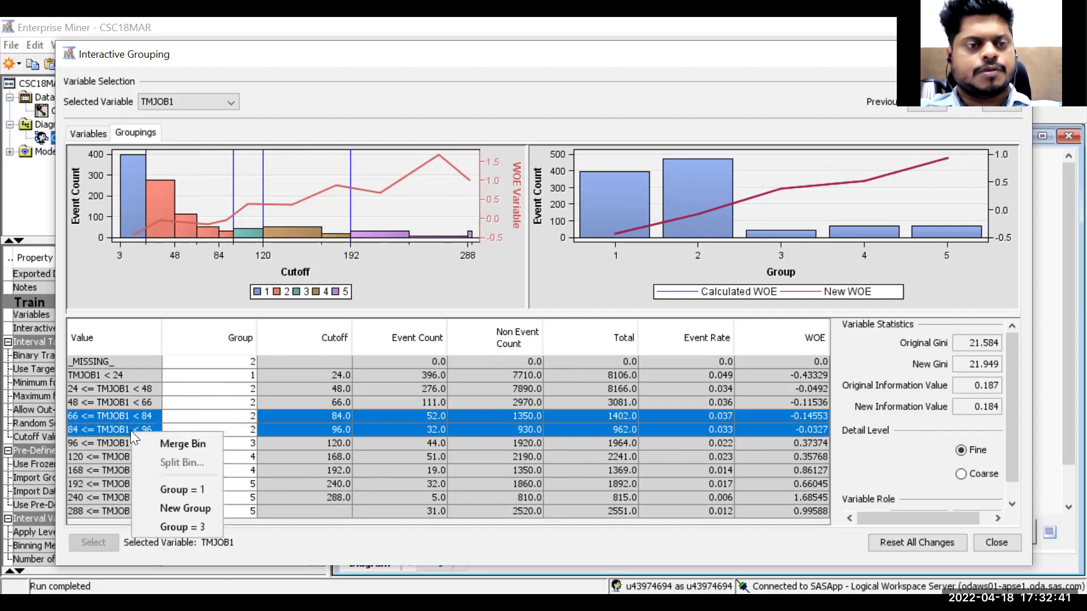
{"action": "left_click", "coordinate": [162, 442]}
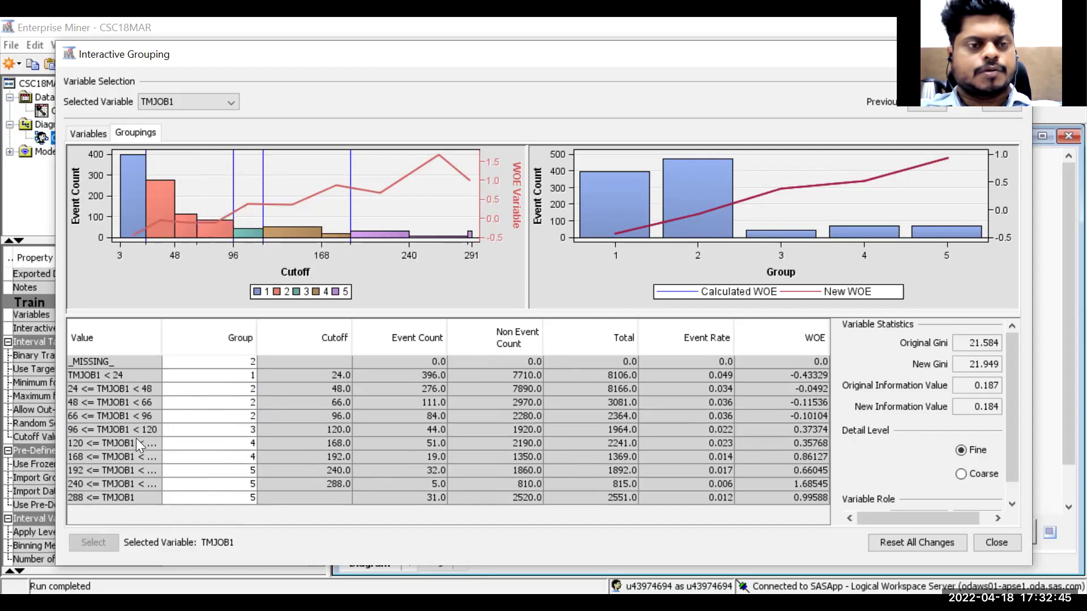
Merge all TMJOB1 bins from 120 upward into a single bin
{"action": "left_click_drag", "start_coordinate": [136, 438], "coordinate": [138, 493]}
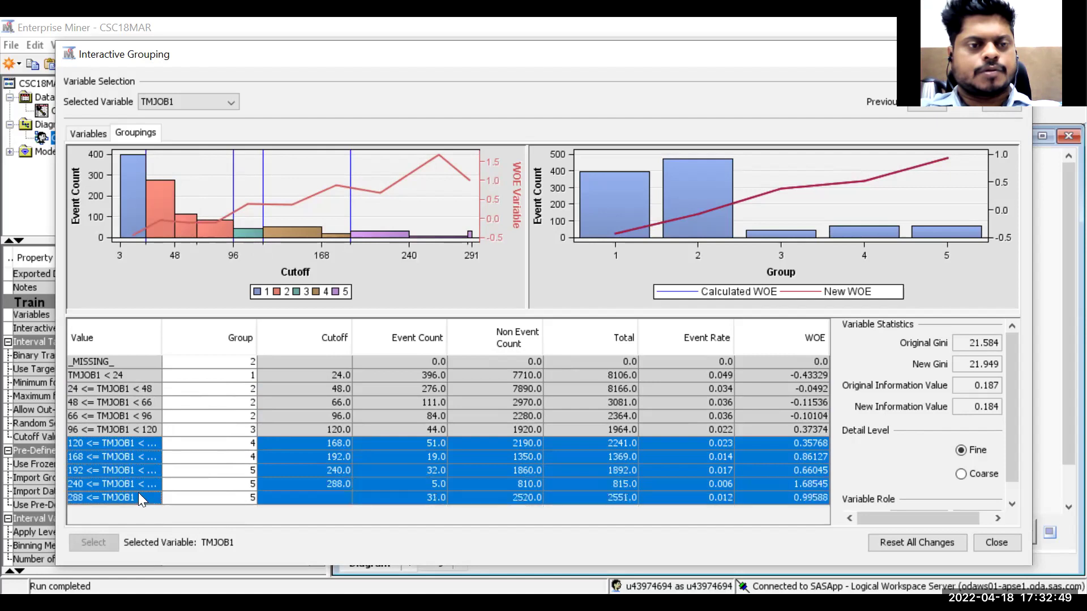
{"action": "right_click", "coordinate": [138, 493]}
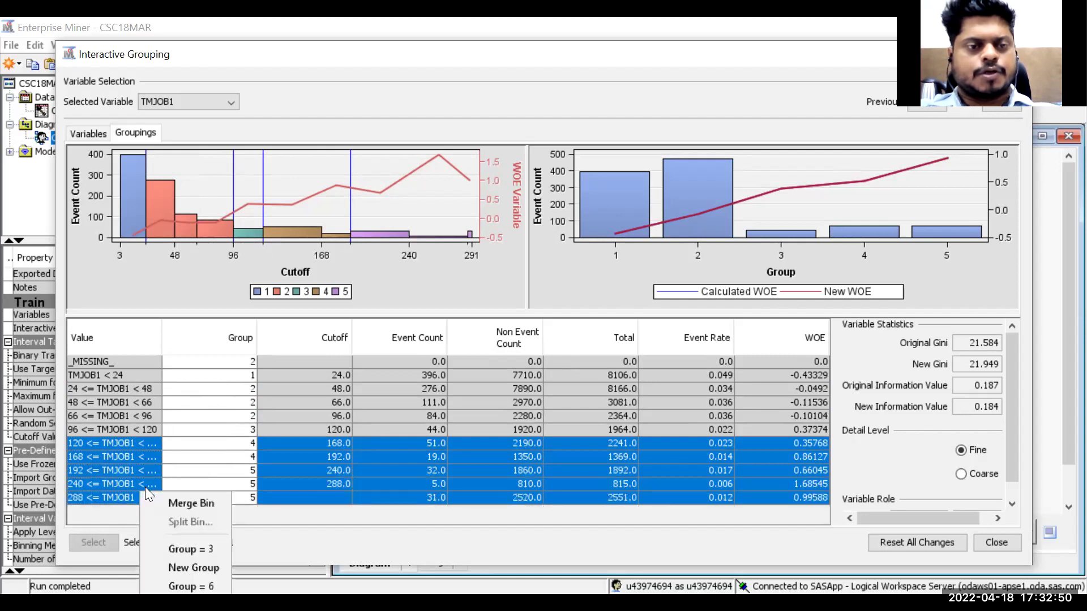
{"action": "left_click", "coordinate": [170, 503]}
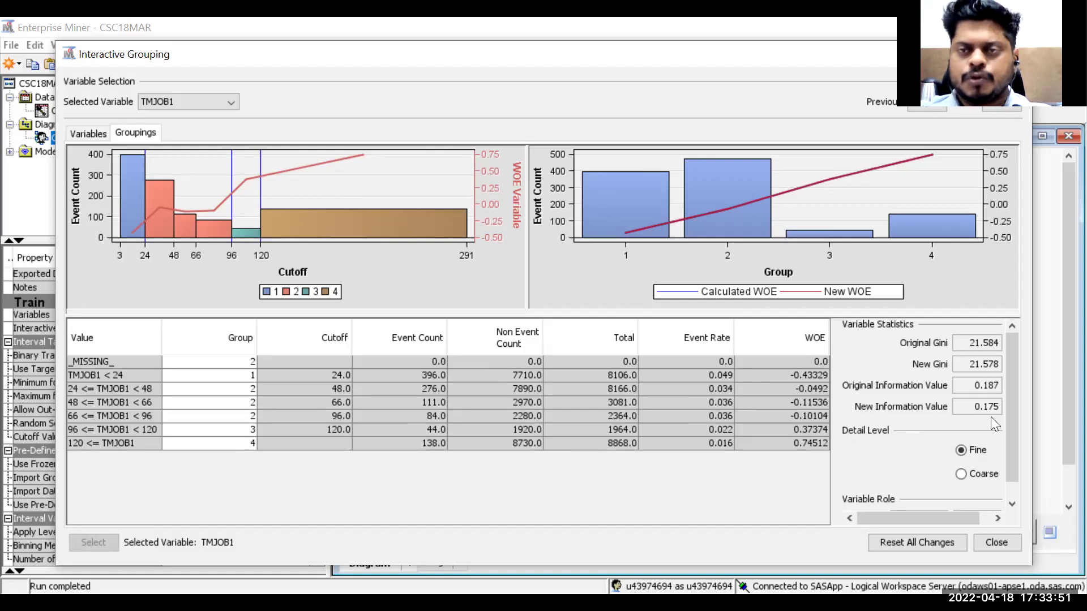
Close the Interactive Grouping window without saving the grouping changes
{"action": "left_click", "coordinate": [994, 544]}
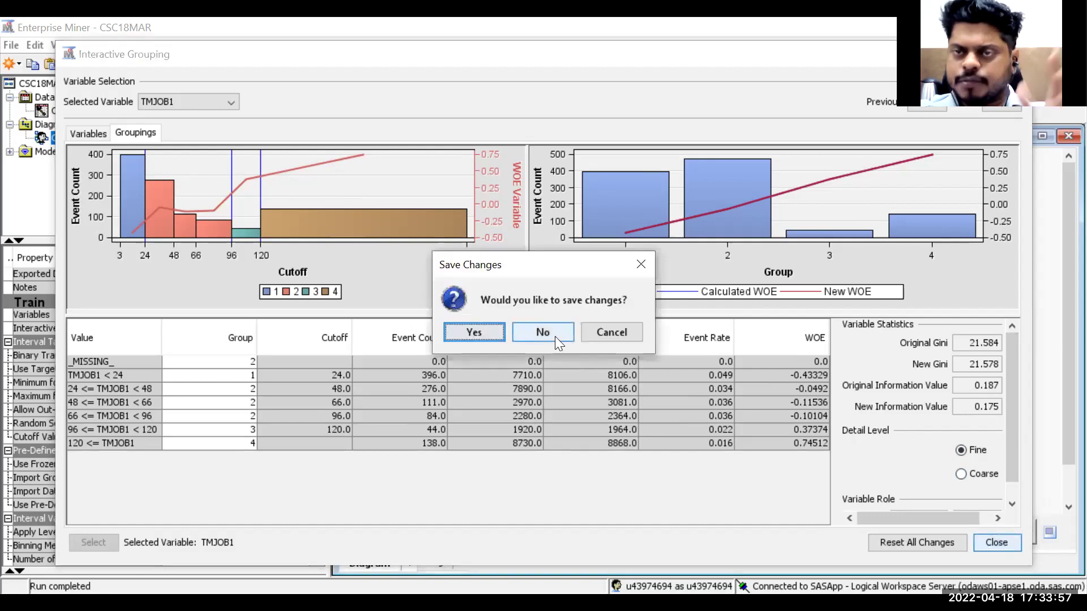
{"action": "left_click", "coordinate": [555, 336]}
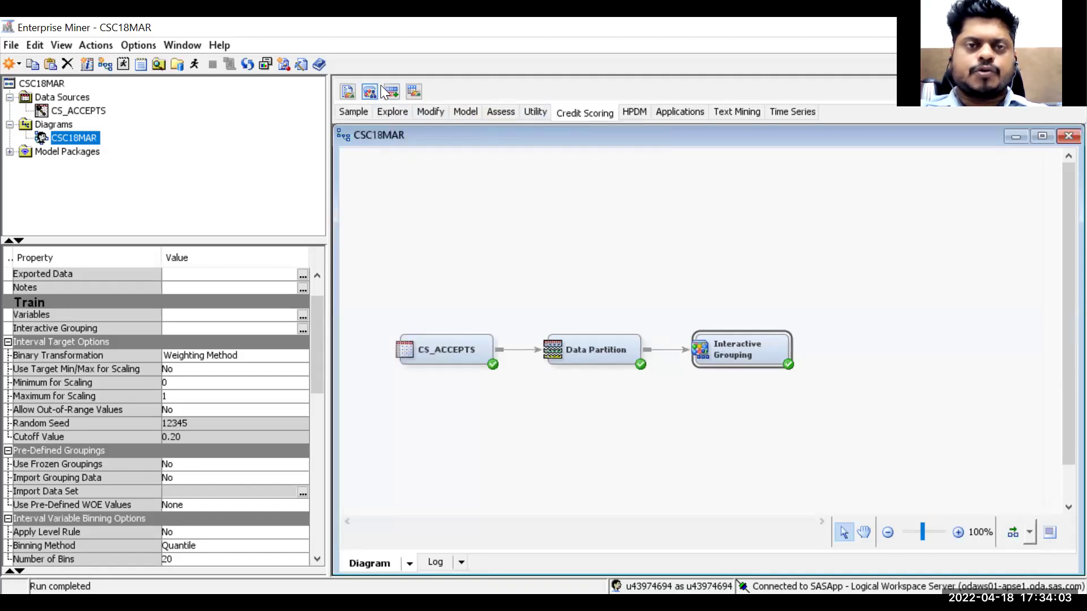
Add a Scorecard node to the diagram and connect the Interactive Grouping node to it
{"action": "left_click_drag", "start_coordinate": [410, 88], "coordinate": [863, 346]}
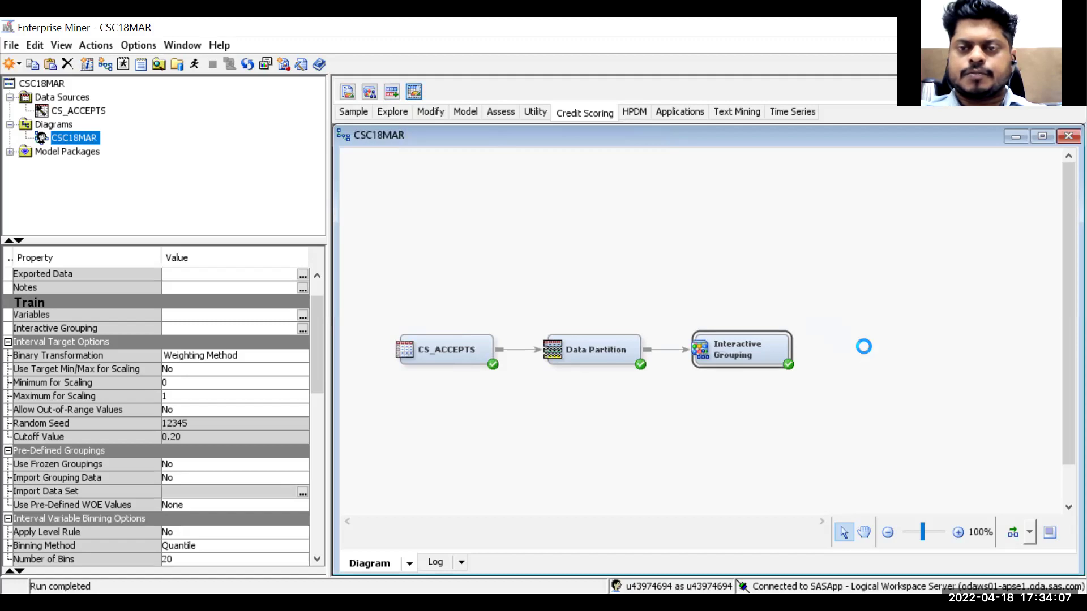
{"action": "left_click_drag", "start_coordinate": [796, 349], "coordinate": [844, 345]}
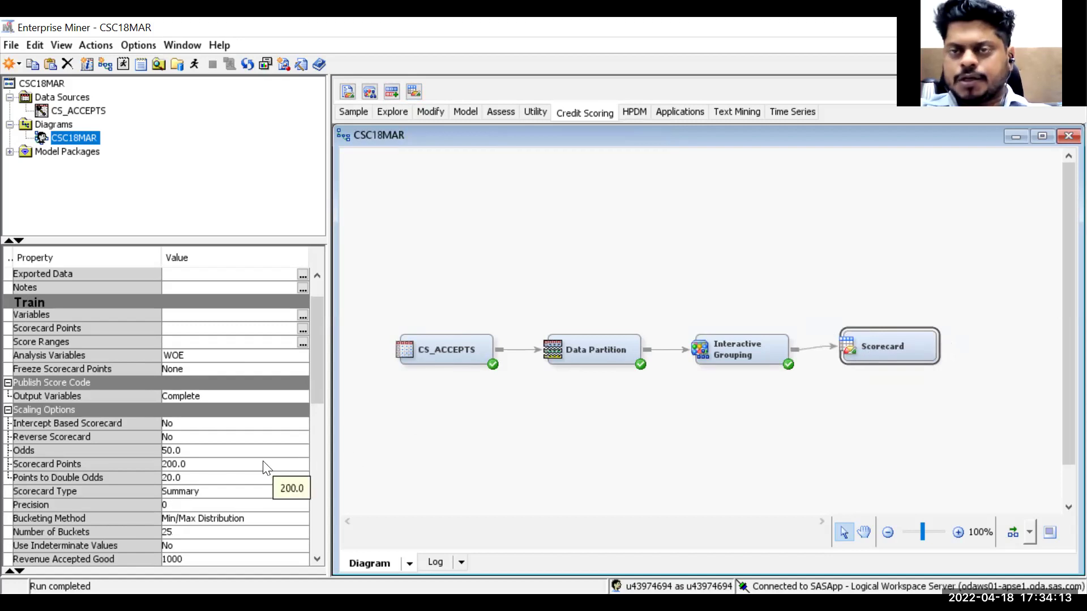
Set the Scorecard node's Scorecard Points scaling option to 600
{"action": "left_click", "coordinate": [214, 463]}
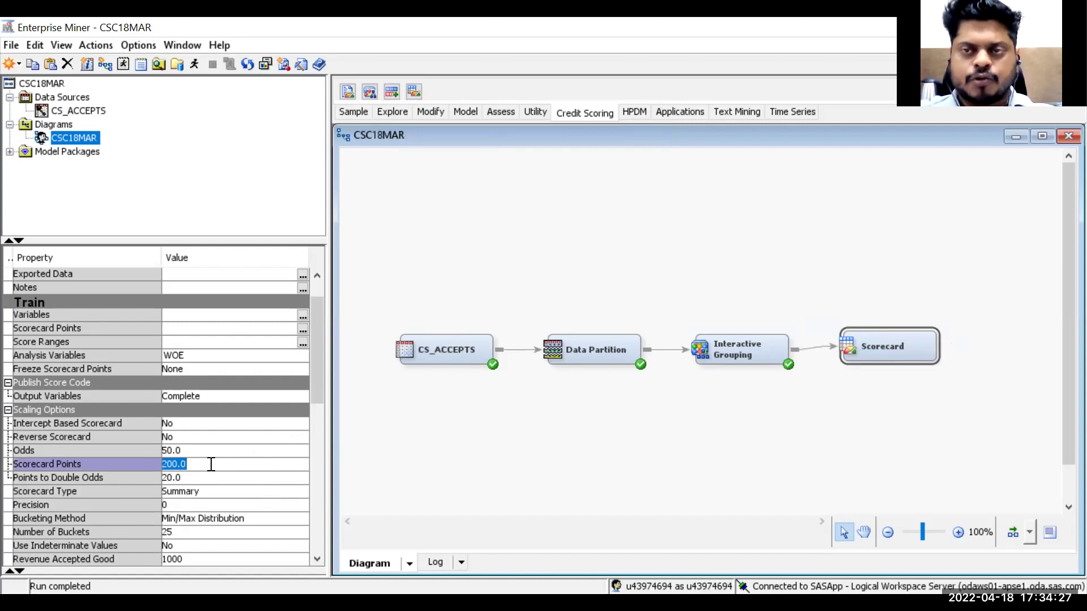
{"action": "type", "text": "600"}
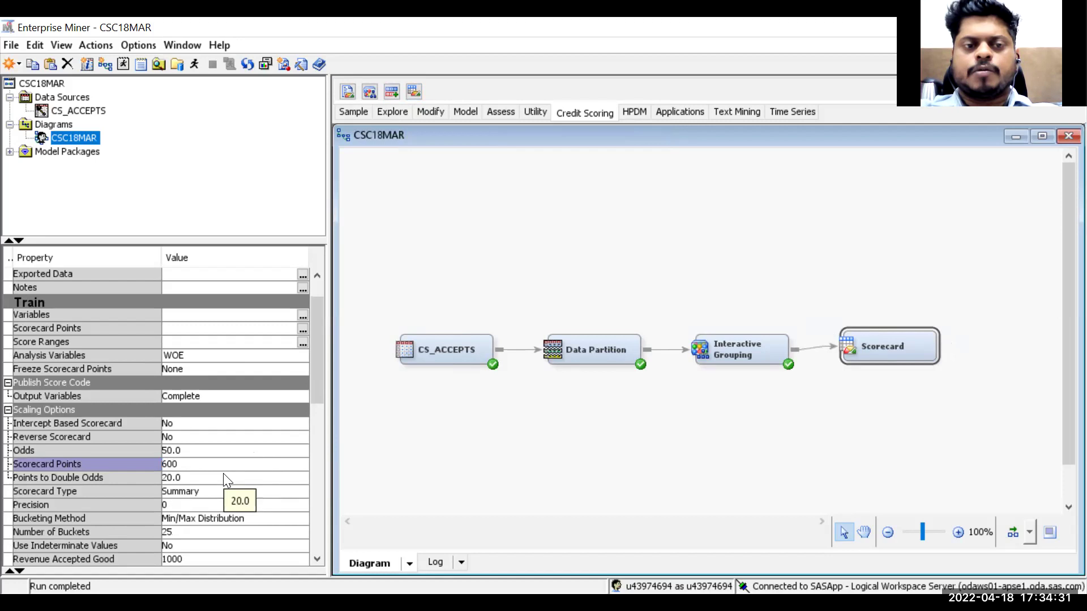
{"action": "left_click", "coordinate": [223, 475]}
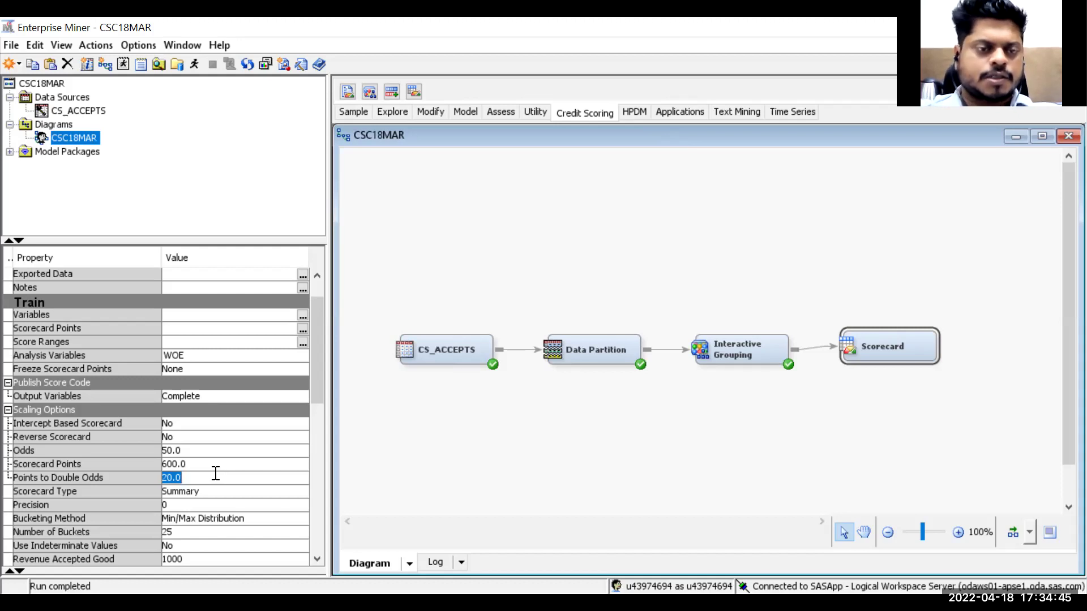
Review the Scorecard node's remaining scaling, adverse characteristic and model selection properties, and the choices for Analysis Variables
{"action": "scroll", "coordinate": [213, 479], "scroll_direction": "down", "scroll_amount": 1}
{"action": "scroll", "coordinate": [213, 490], "scroll_direction": "down", "scroll_amount": 1}
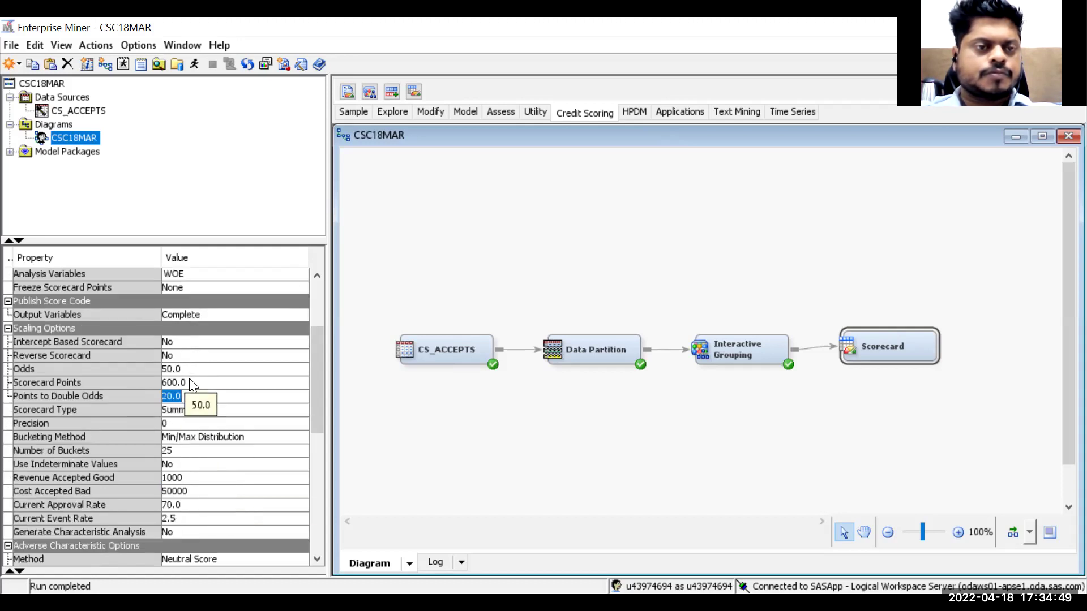
{"action": "scroll", "coordinate": [185, 481], "scroll_direction": "down", "scroll_amount": 2}
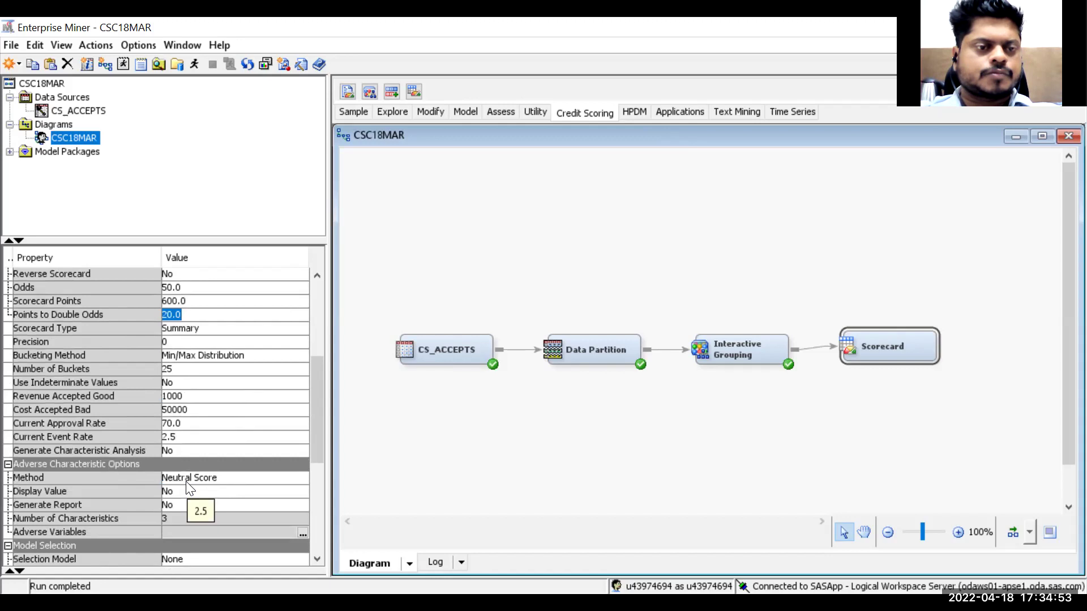
{"action": "scroll", "coordinate": [186, 482], "scroll_direction": "down", "scroll_amount": 2}
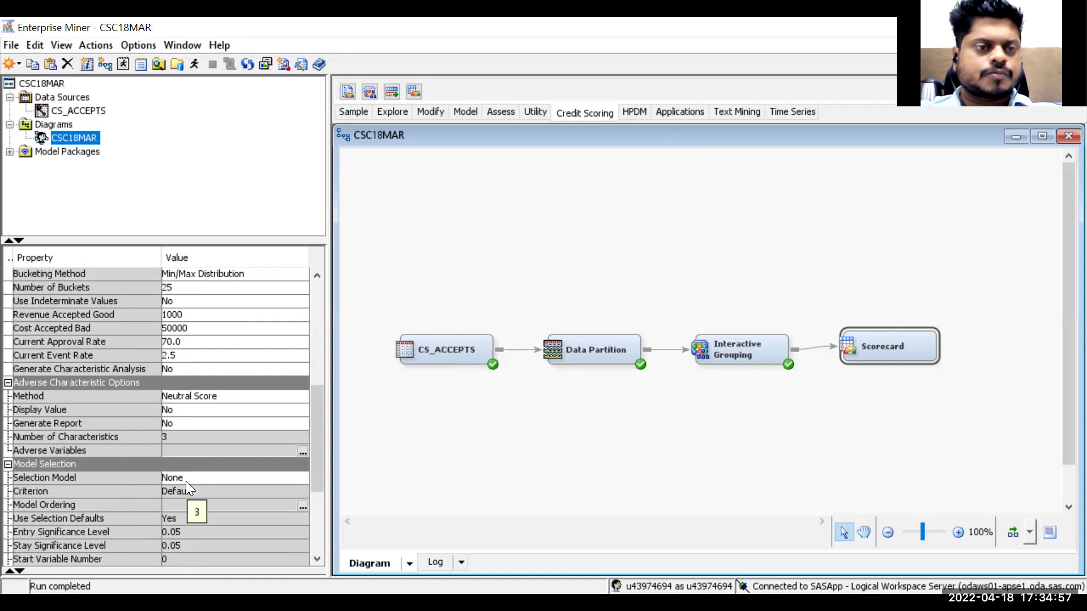
{"action": "scroll", "coordinate": [186, 481], "scroll_direction": "down", "scroll_amount": 2}
{"action": "scroll", "coordinate": [186, 481], "scroll_direction": "up", "scroll_amount": 2}
{"action": "scroll", "coordinate": [186, 481], "scroll_direction": "up", "scroll_amount": 7}
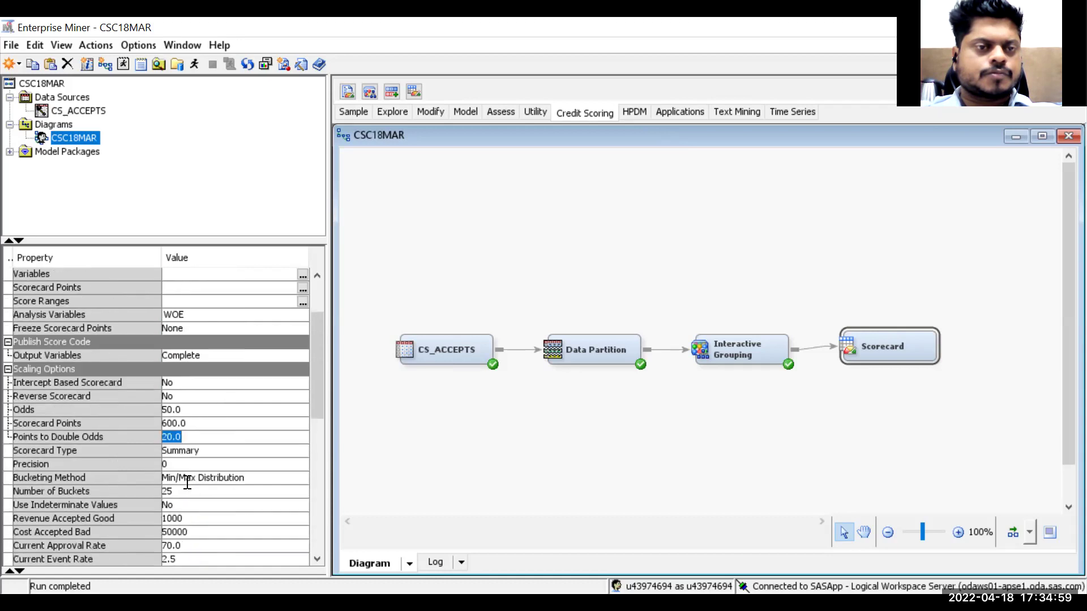
{"action": "left_click", "coordinate": [213, 394]}
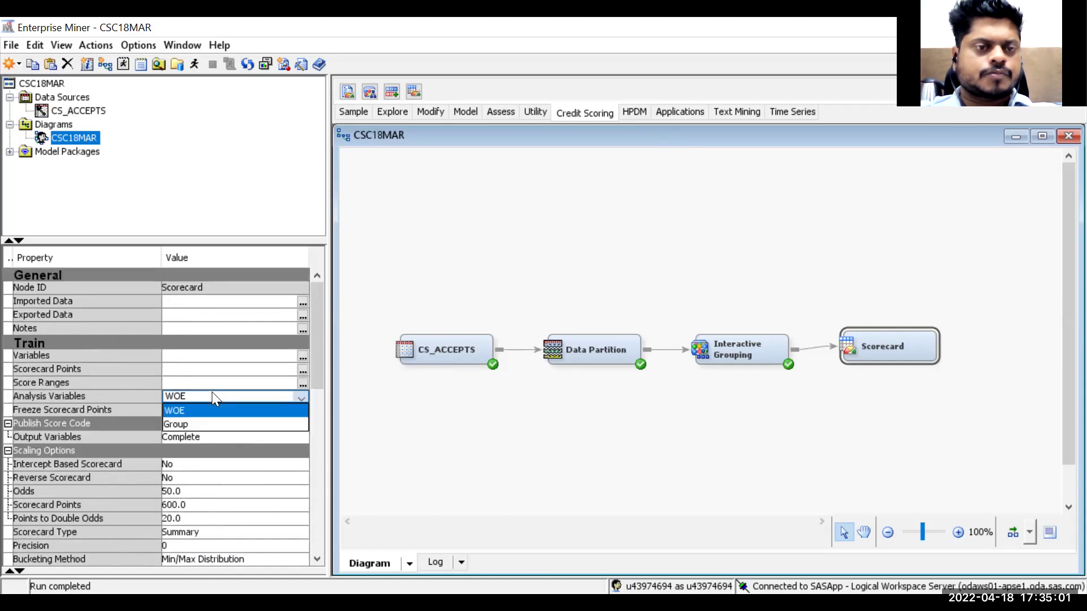
{"action": "left_click", "coordinate": [212, 392]}
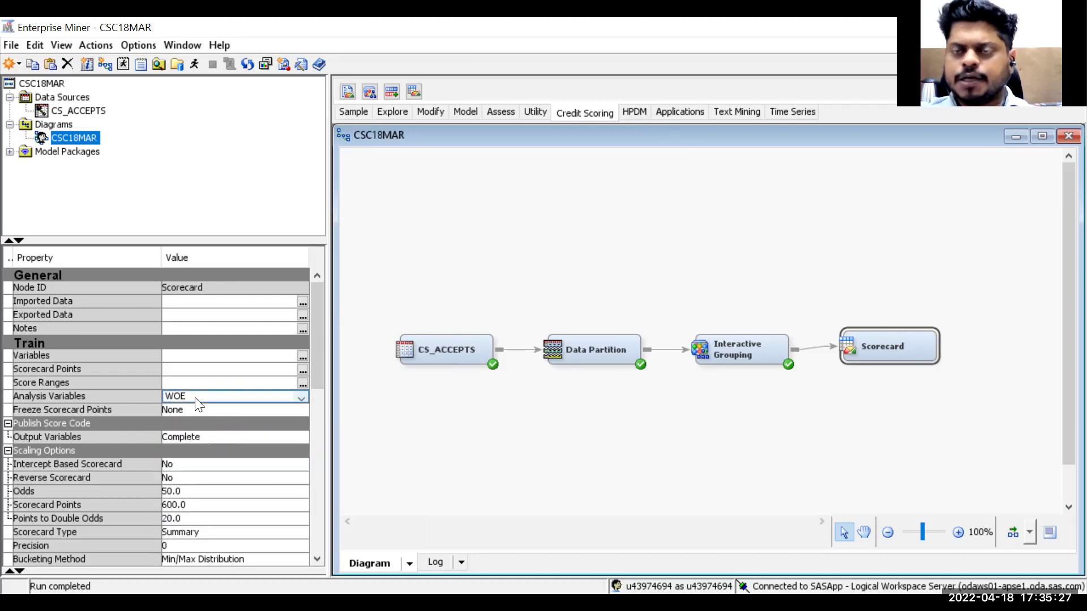
Run the Scorecard node, agreeing to close the open results windows, and dismiss the run status
{"action": "right_click", "coordinate": [877, 343]}
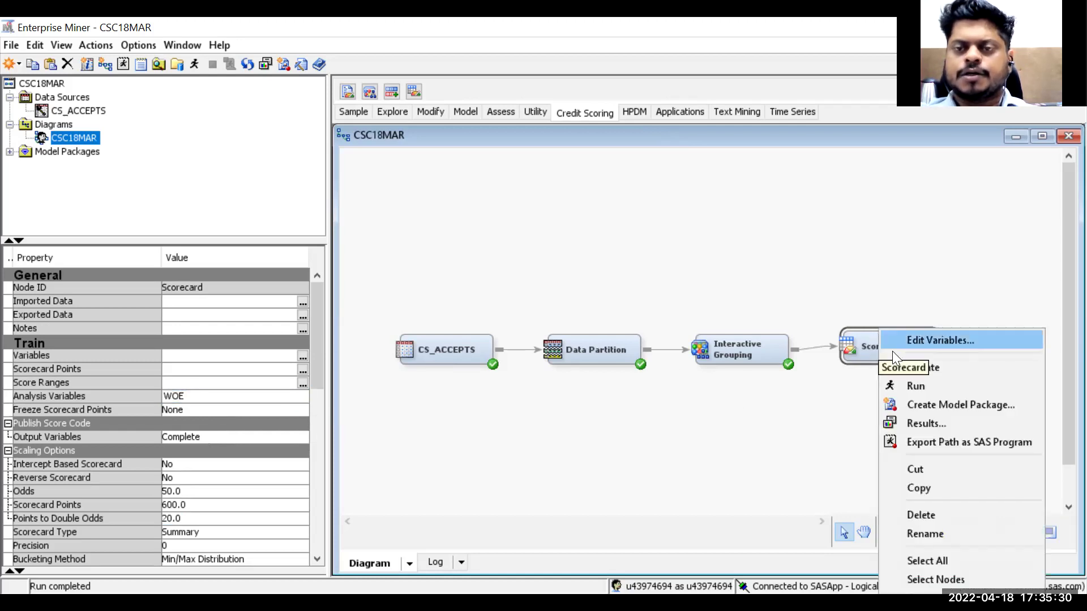
{"action": "left_click", "coordinate": [909, 384]}
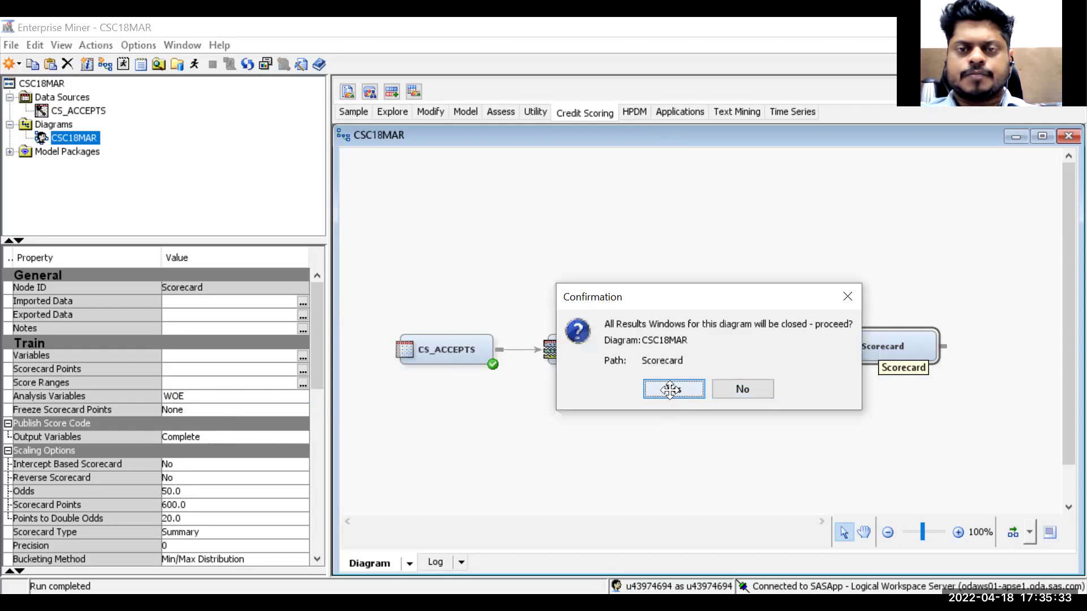
{"action": "left_click", "coordinate": [670, 389]}
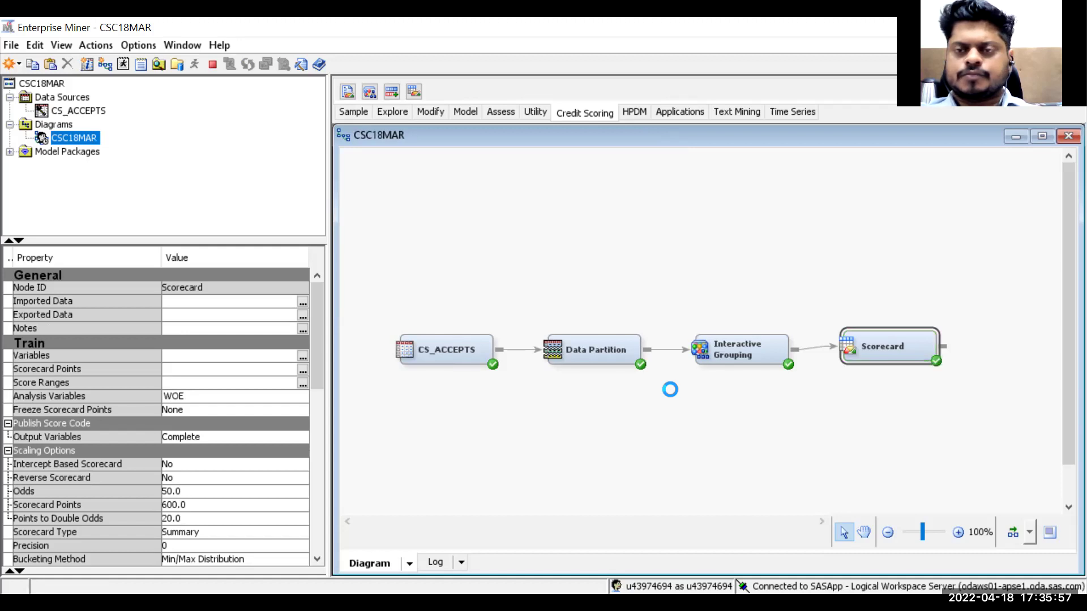
{"action": "left_click", "coordinate": [236, 535]}
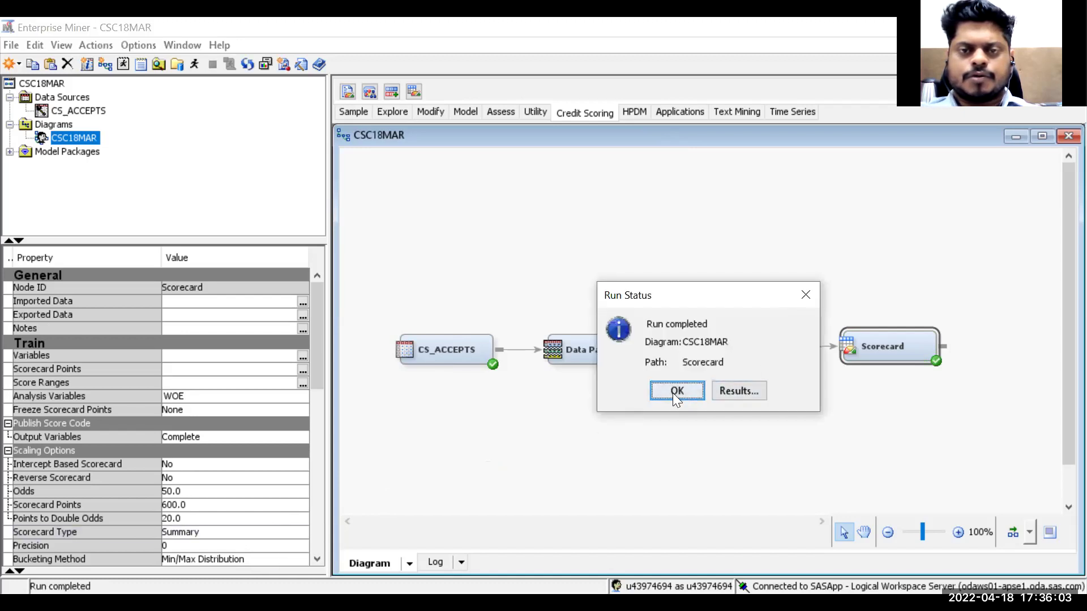
{"action": "left_click", "coordinate": [677, 391]}
Set the Scorecard node's Scorecard Type to Detailed and run the node again
{"action": "left_click", "coordinate": [210, 532]}
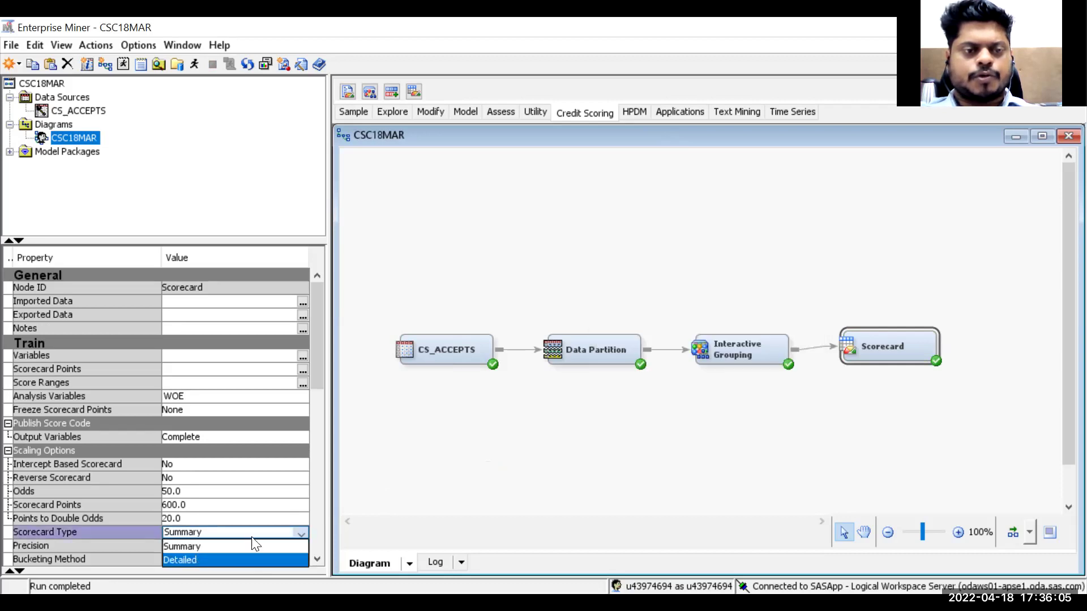
{"action": "left_click", "coordinate": [244, 560]}
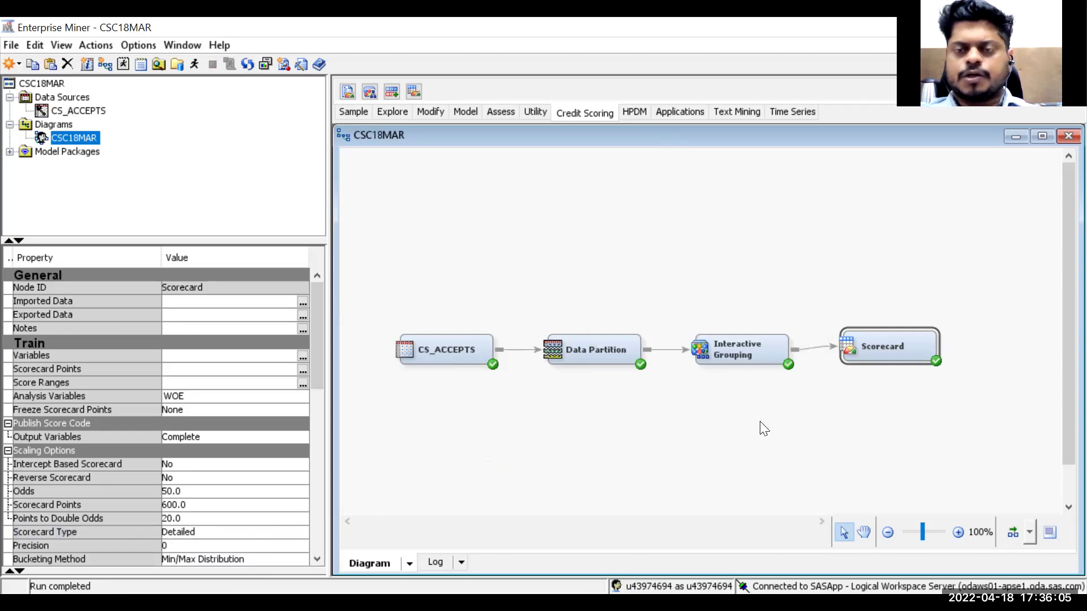
{"action": "right_click", "coordinate": [888, 355]}
{"action": "left_click", "coordinate": [924, 382]}
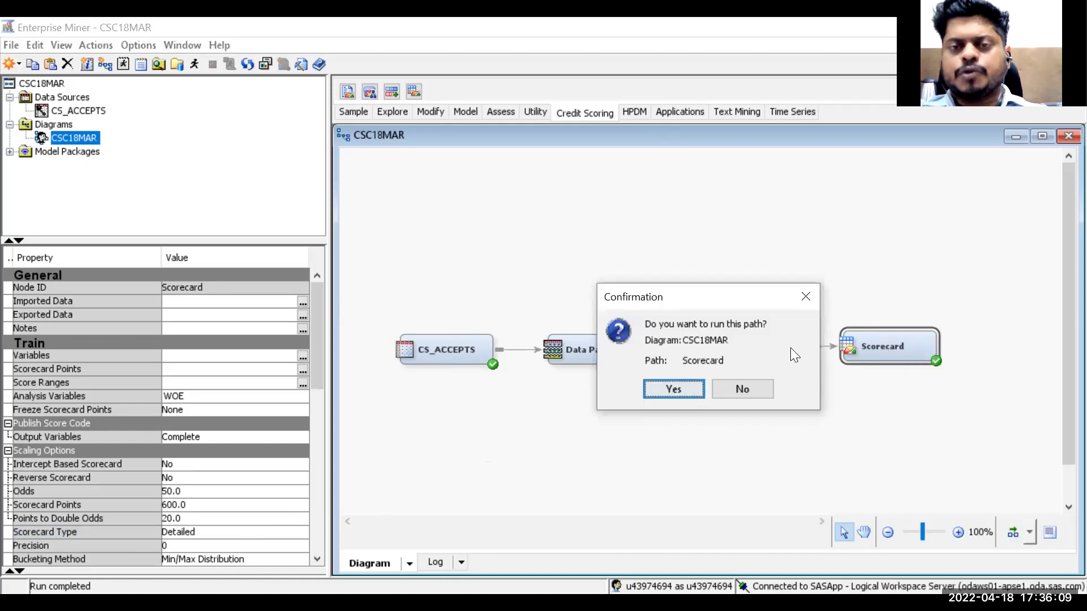
{"action": "left_click", "coordinate": [694, 392]}
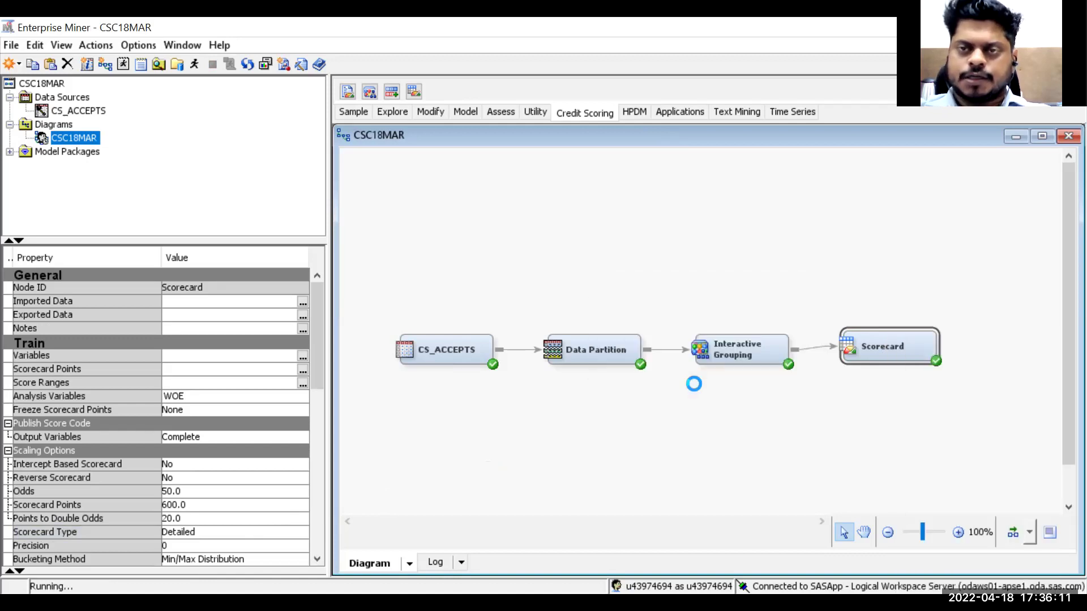
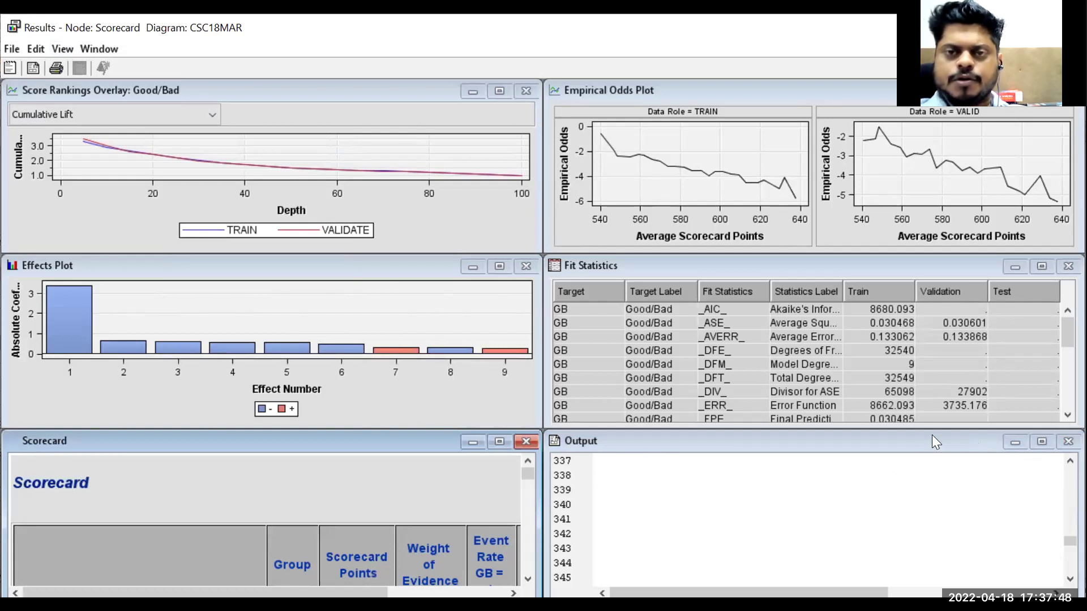
Review the full detailed Scorecard table, comparing each attribute's points, weight of evidence, event rate and coefficient, and close the table
{"action": "left_click", "coordinate": [500, 442]}
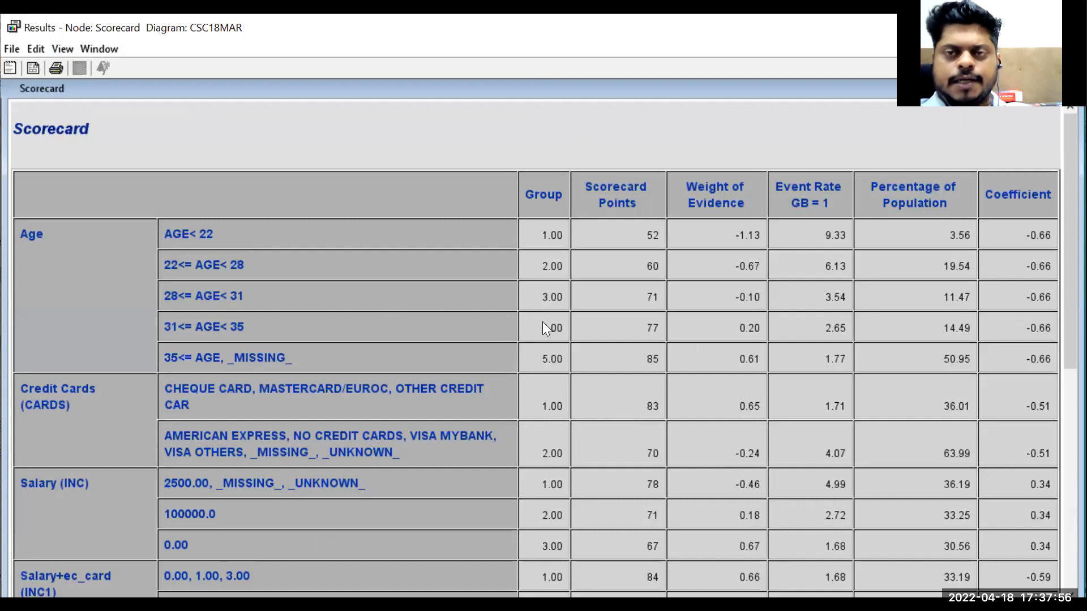
{"action": "scroll", "coordinate": [520, 347], "scroll_direction": "down", "scroll_amount": 10}
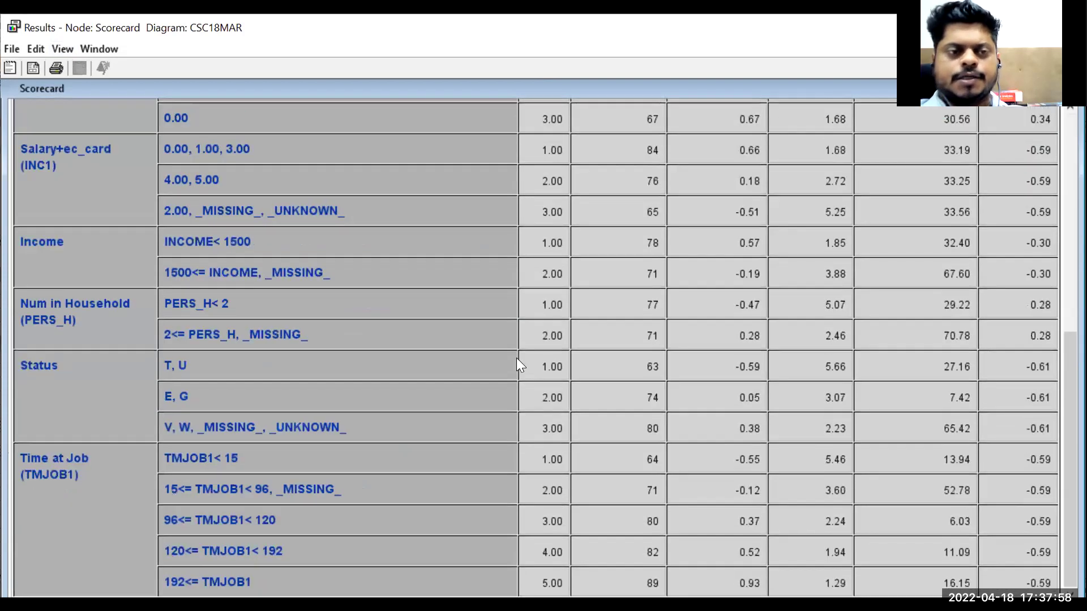
{"action": "scroll", "coordinate": [516, 359], "scroll_direction": "up", "scroll_amount": 10}
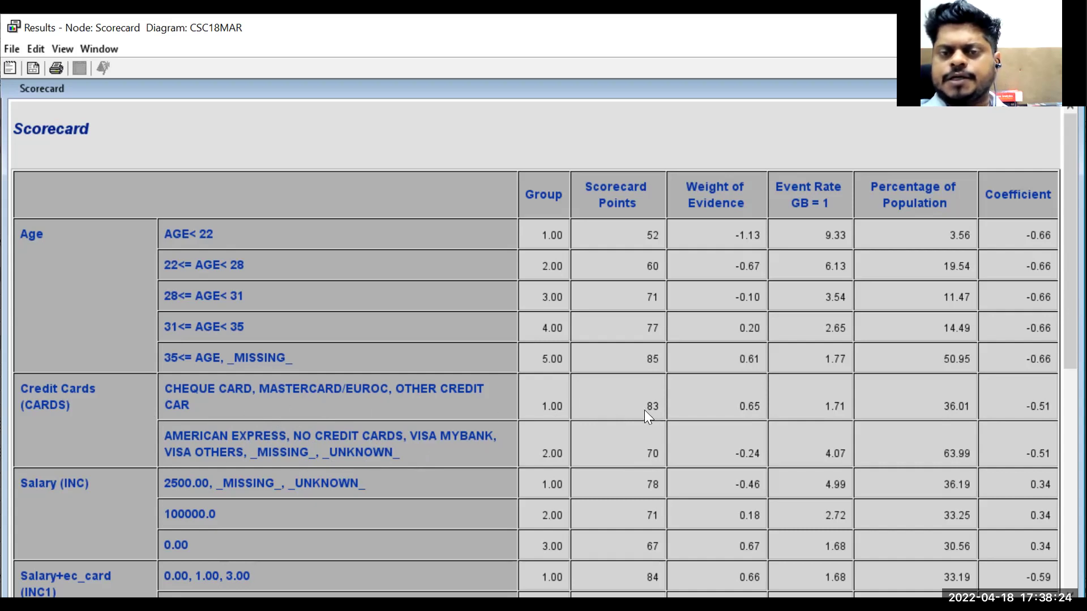
{"action": "scroll", "coordinate": [635, 389], "scroll_direction": "down", "scroll_amount": 5}
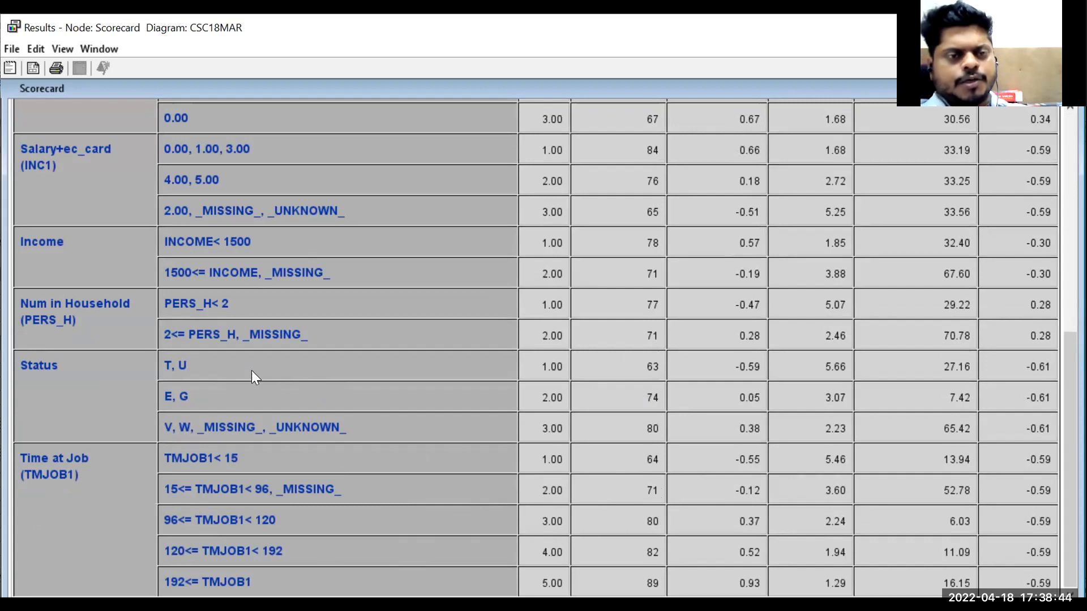
{"action": "scroll", "coordinate": [239, 388], "scroll_direction": "up", "scroll_amount": 3}
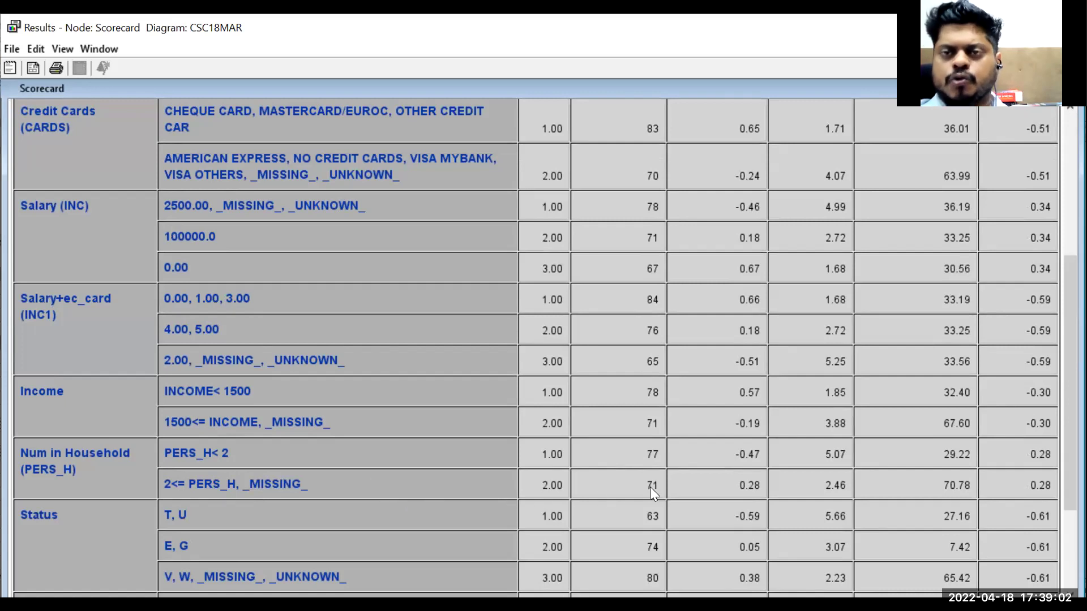
{"action": "scroll", "coordinate": [614, 360], "scroll_direction": "up", "scroll_amount": 5}
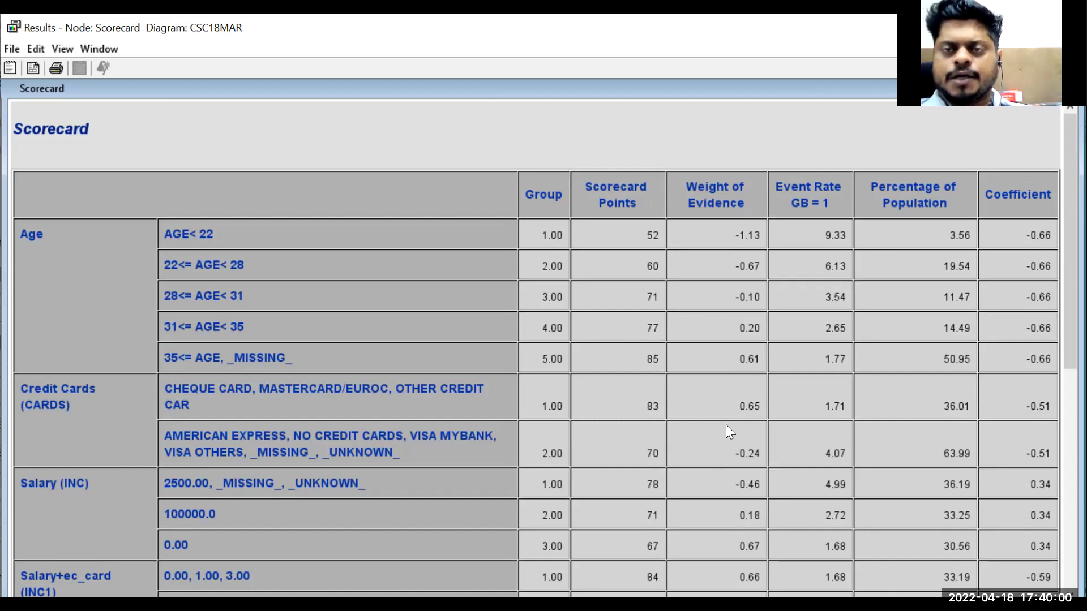
{"action": "scroll", "coordinate": [726, 429], "scroll_direction": "down", "scroll_amount": 7}
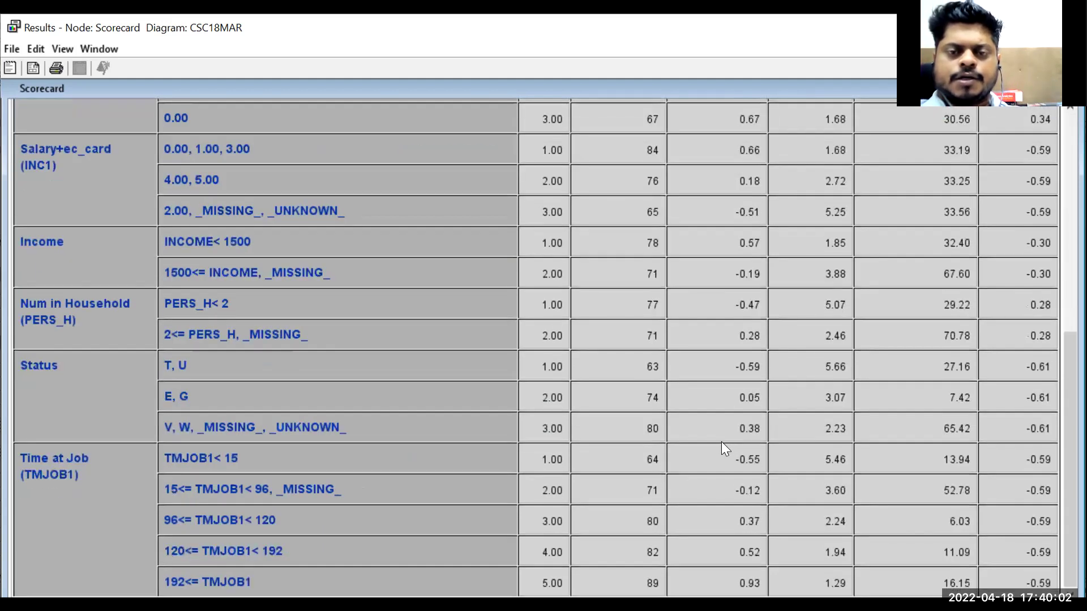
{"action": "scroll", "coordinate": [719, 445], "scroll_direction": "up", "scroll_amount": 7}
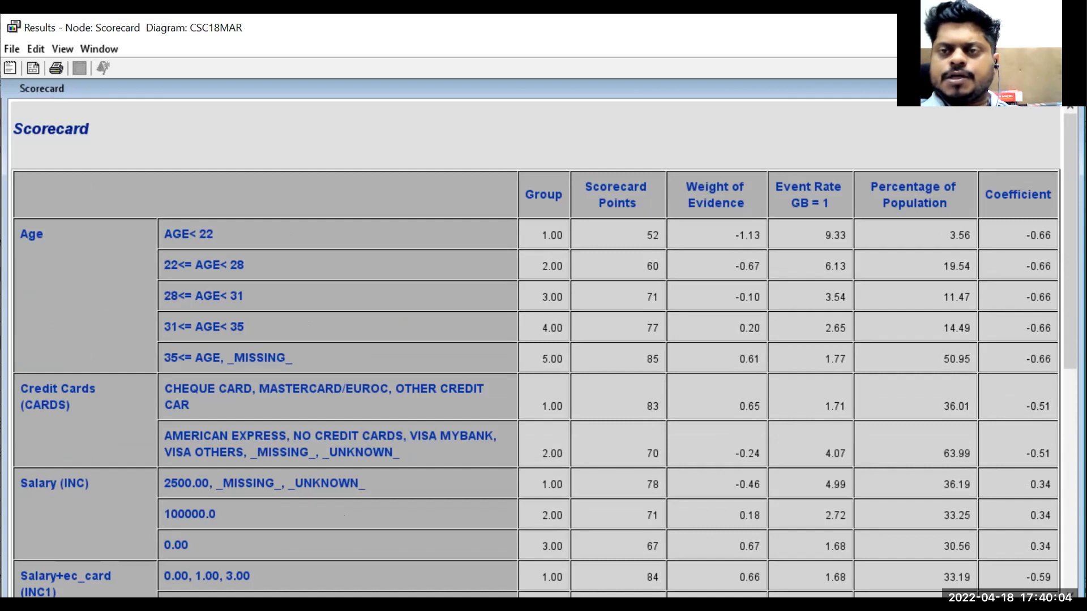
{"action": "left_click", "coordinate": [1073, 91]}
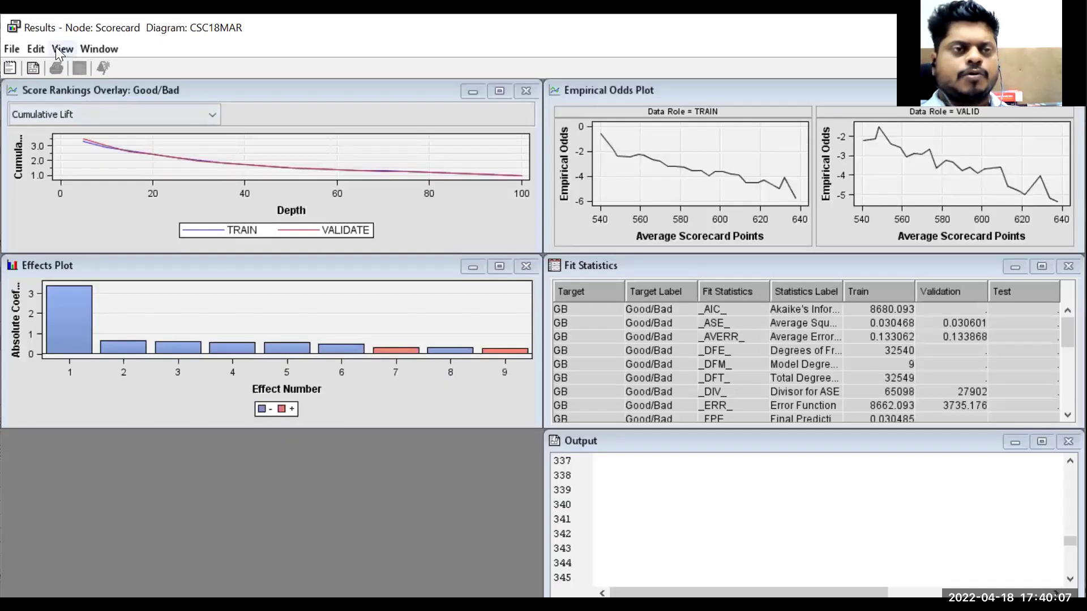
Open the Kolmogorov-Smirnov Plot from the strength statistics, examine where the TRAIN and VALID curves peak, and minimize the plot
{"action": "left_click", "coordinate": [60, 49]}
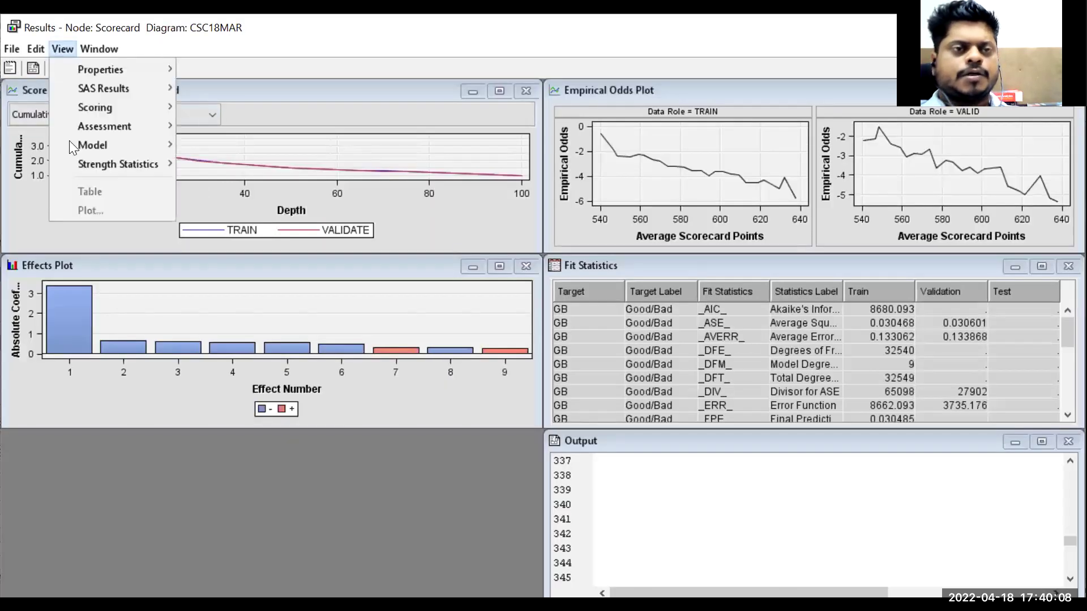
{"action": "mouse_move", "coordinate": [103, 165]}
{"action": "left_click", "coordinate": [235, 166]}
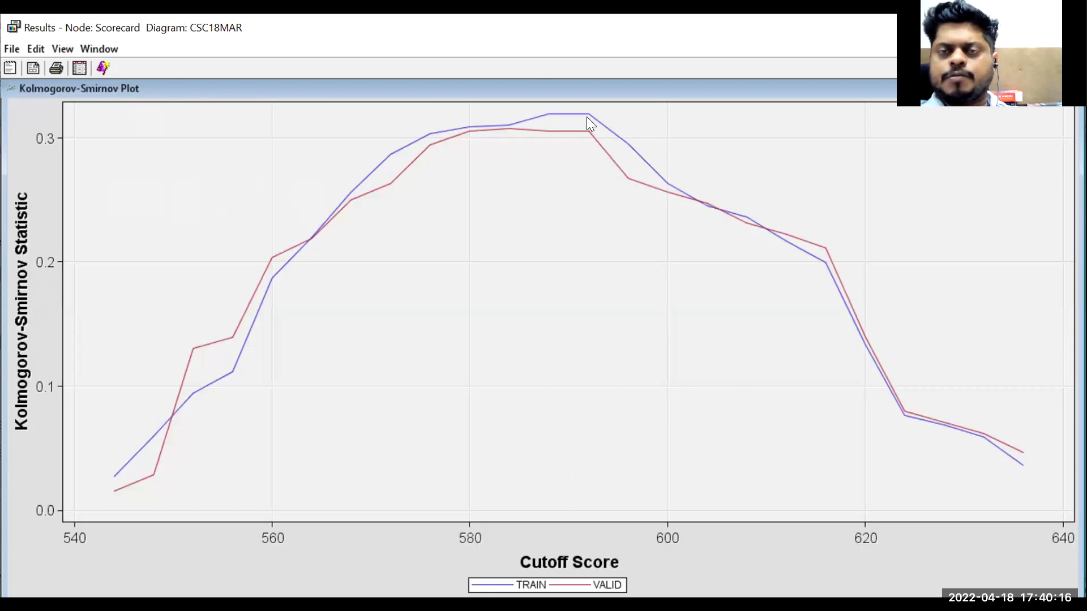
{"action": "mouse_move", "coordinate": [587, 113]}
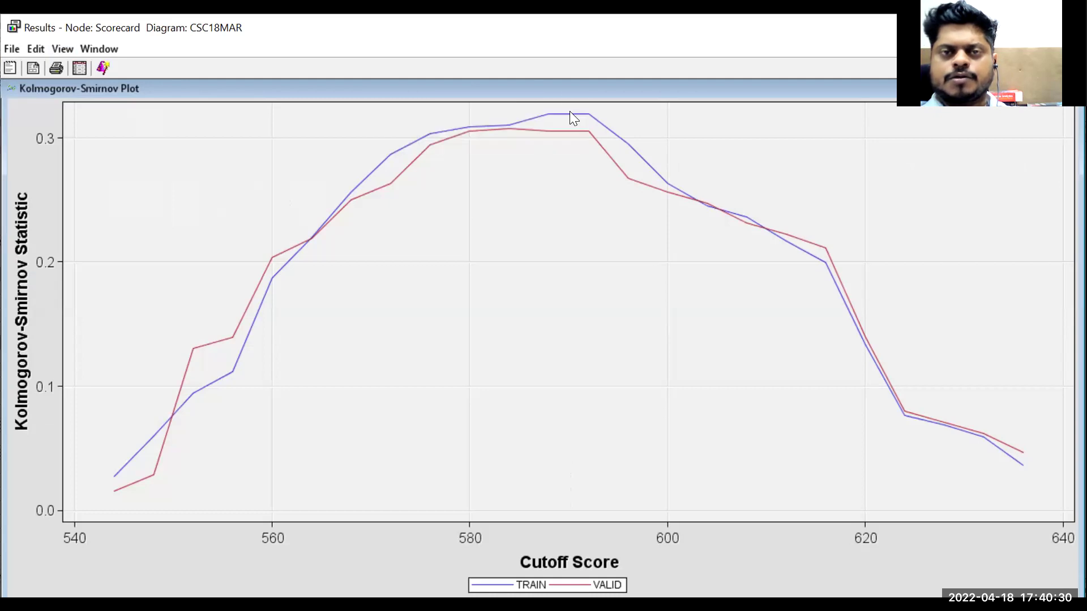
{"action": "mouse_move", "coordinate": [546, 112]}
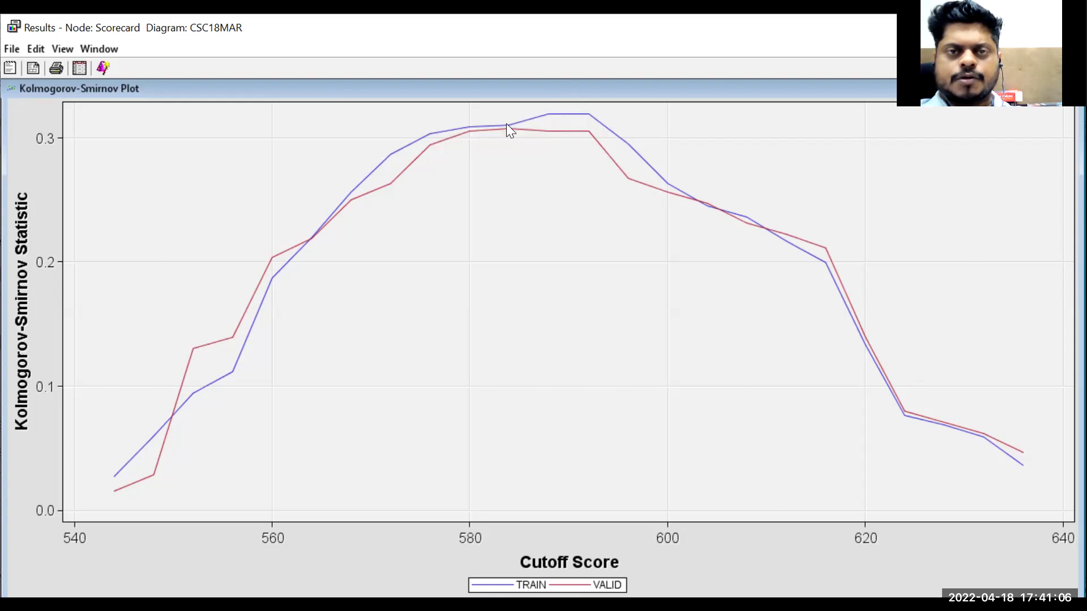
{"action": "mouse_move", "coordinate": [506, 124]}
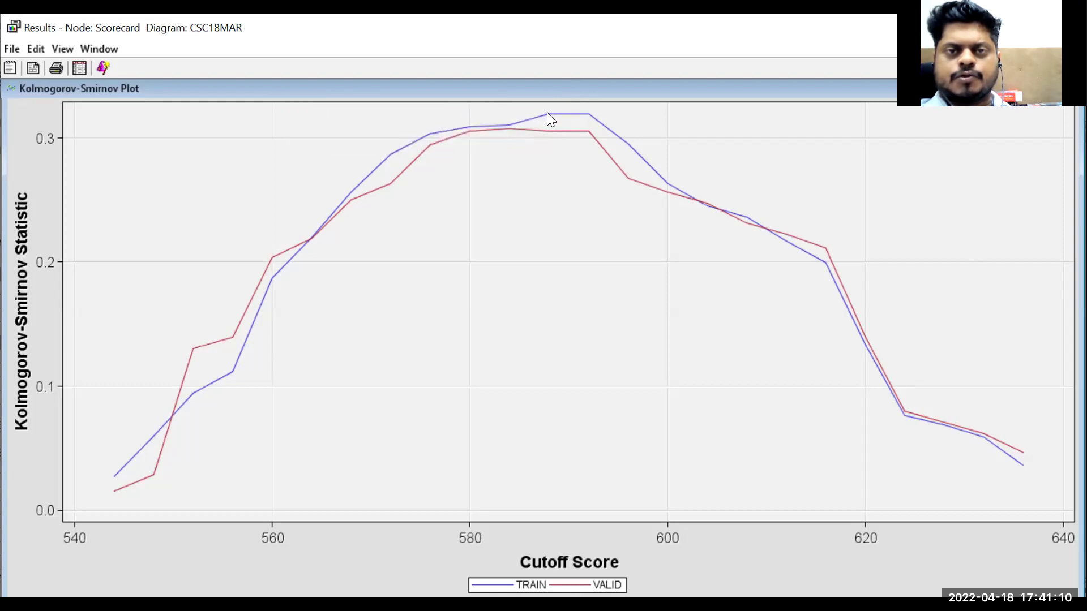
{"action": "mouse_move", "coordinate": [545, 110]}
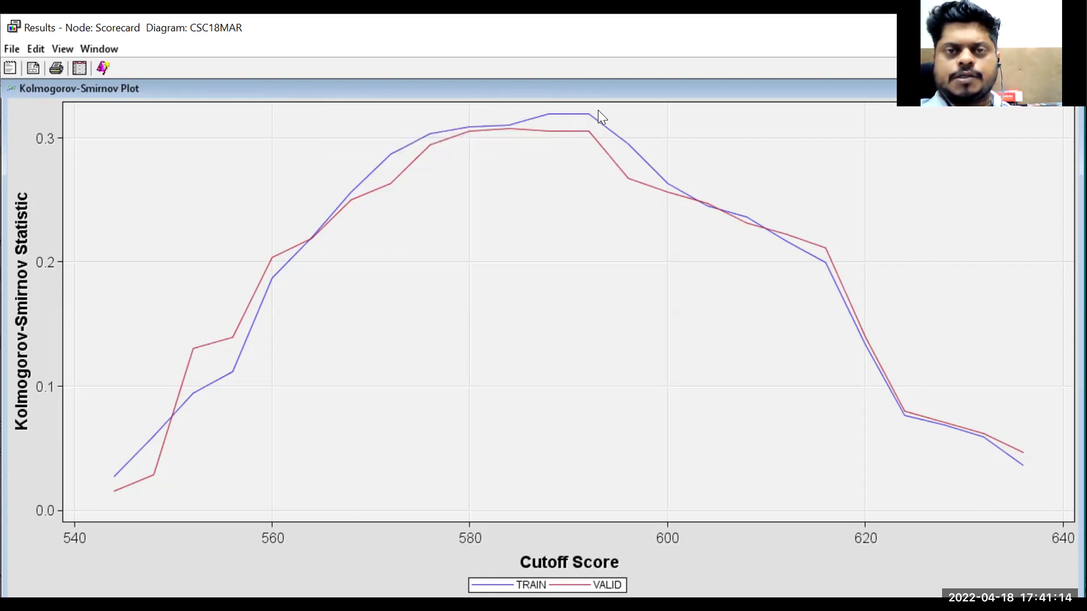
{"action": "mouse_move", "coordinate": [589, 112]}
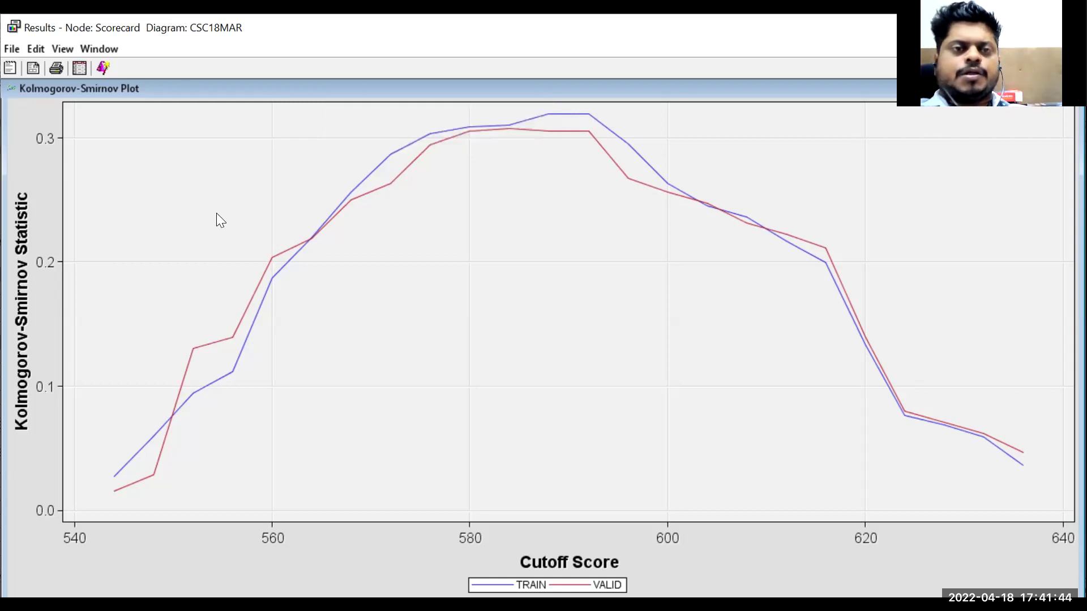
{"action": "key", "text": "ctrl+F5"}
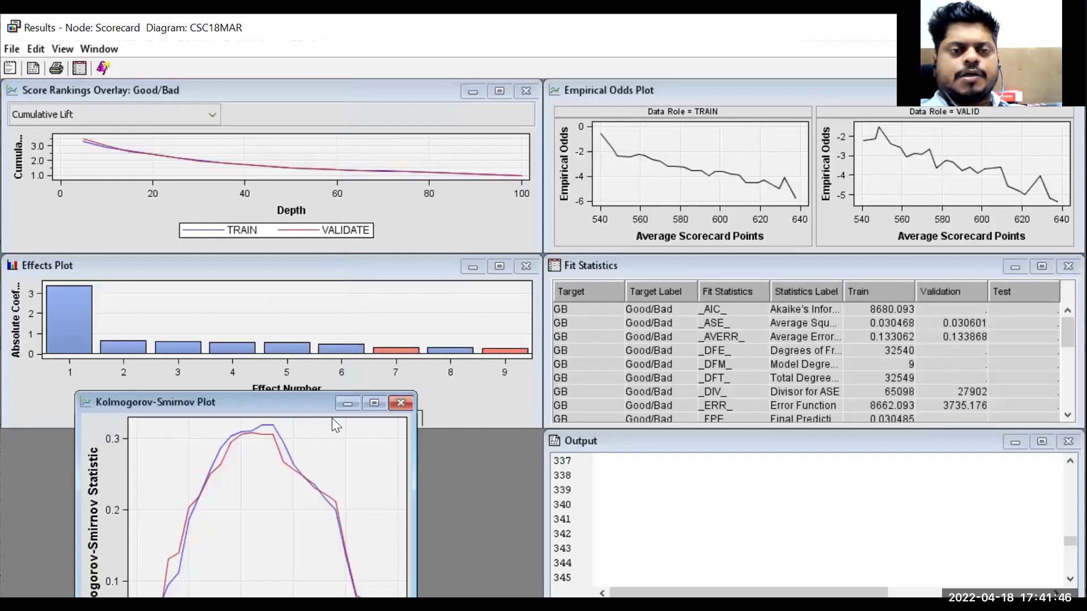
{"action": "left_click", "coordinate": [347, 403]}
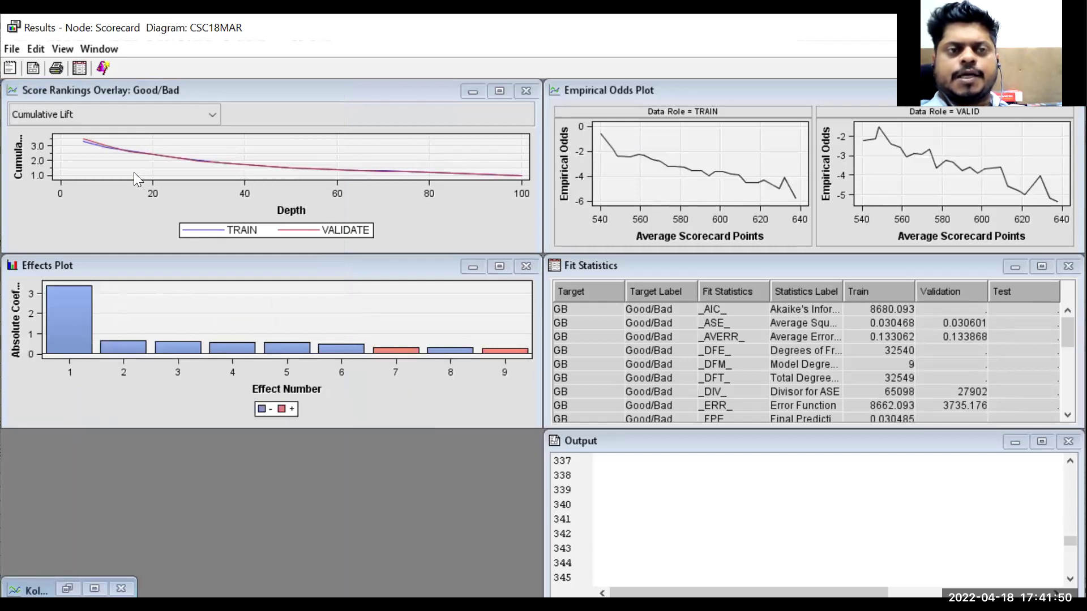
Examine the Cumulative Lift chart and the Empirical Odds Plot enlarged, comparing training with validation data, and restore the results layout
{"action": "left_click", "coordinate": [498, 91]}
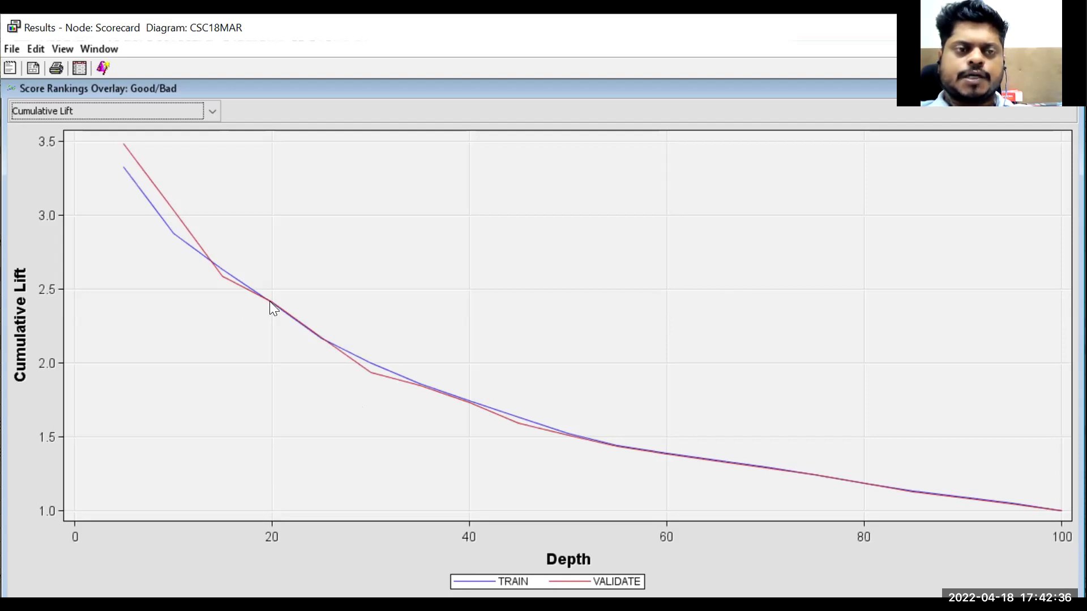
{"action": "mouse_move", "coordinate": [269, 304]}
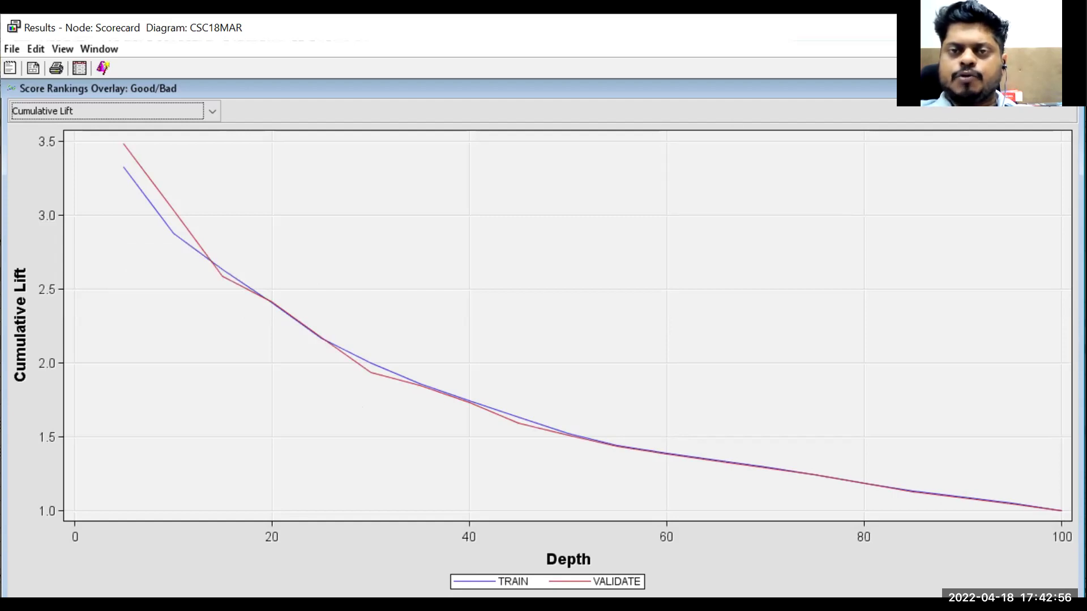
{"action": "key", "text": "ctrl+F6"}
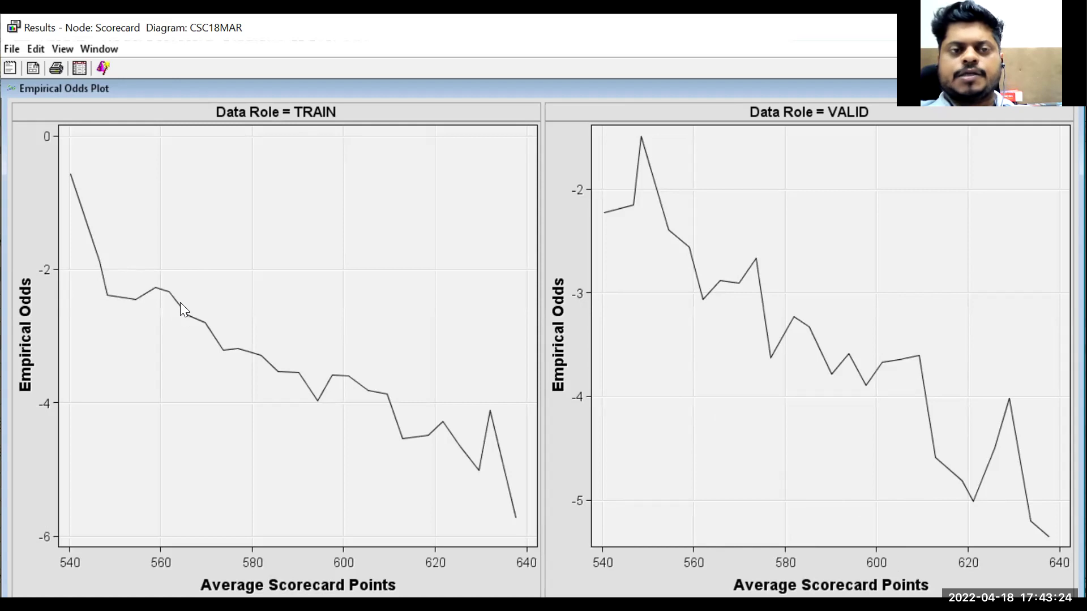
{"action": "mouse_move", "coordinate": [211, 327]}
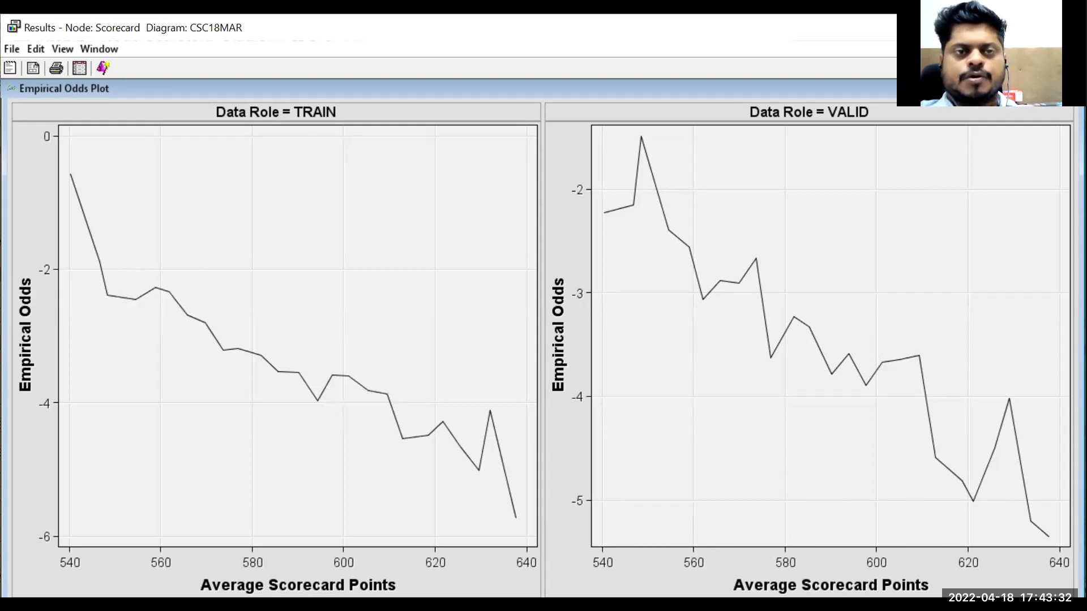
{"action": "left_click", "coordinate": [1041, 90]}
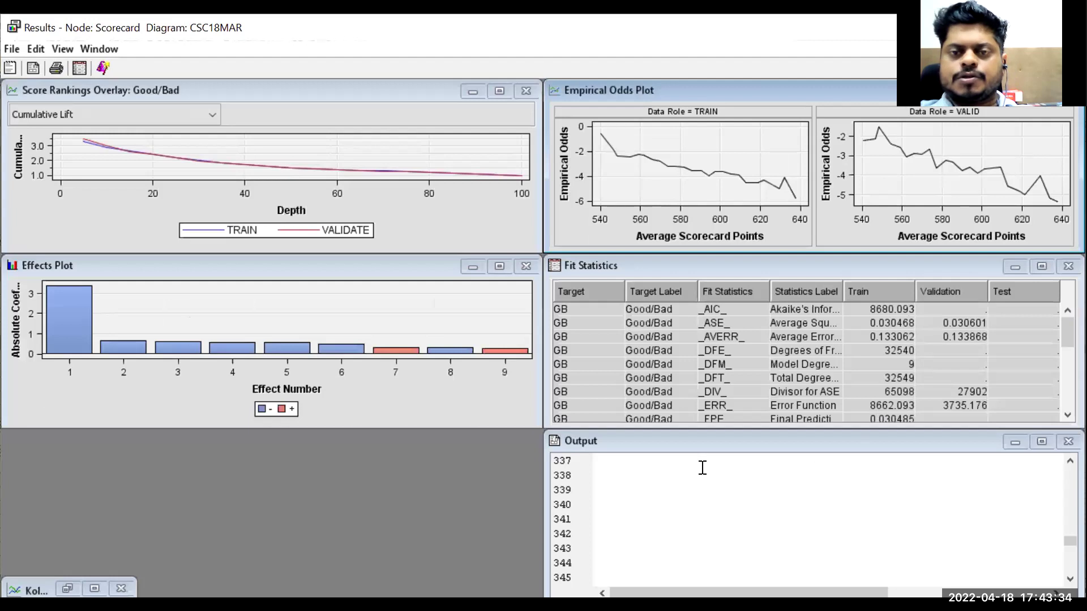
View the complete Fit Statistics table enlarged and return it to its normal size
{"action": "left_click", "coordinate": [1041, 266]}
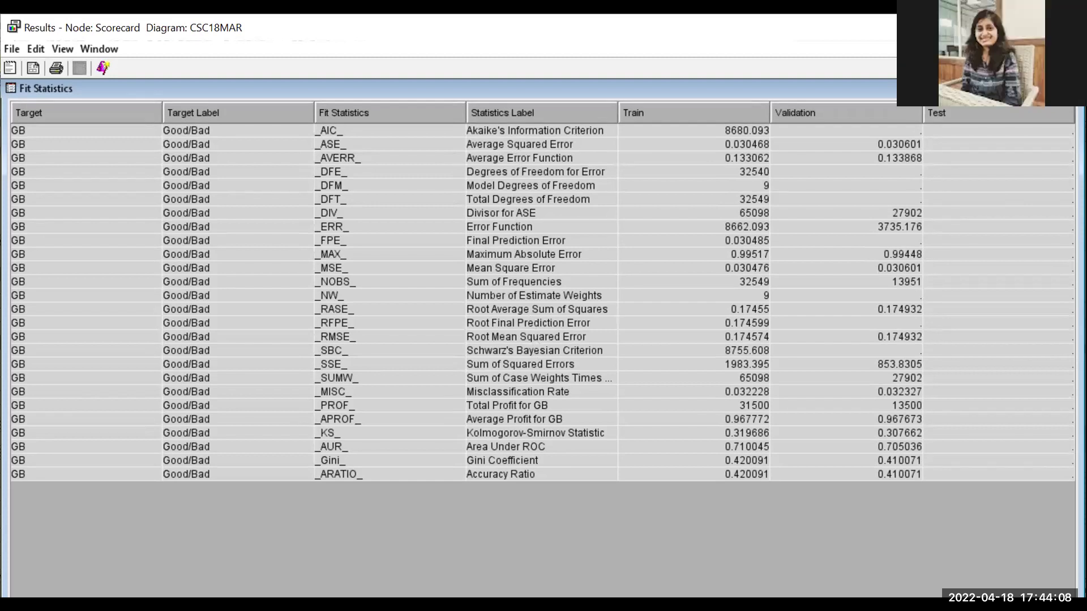
{"action": "left_click", "coordinate": [1041, 88]}
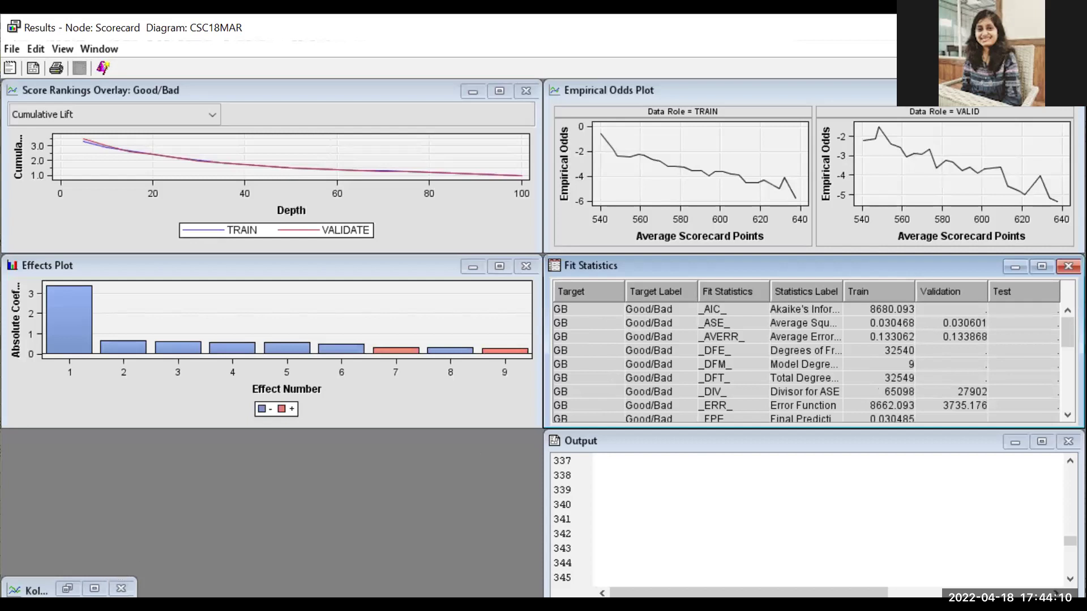
Bring back the minimized Kolmogorov-Smirnov Plot as a floating window, widen it and place it below the Effects Plot
{"action": "left_click", "coordinate": [94, 589]}
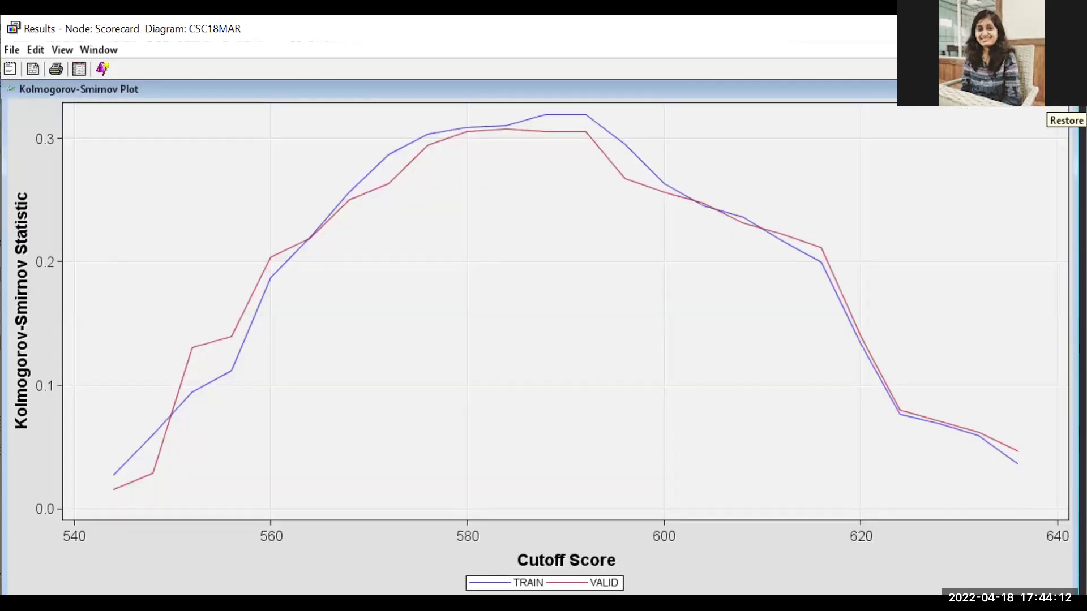
{"action": "left_click", "coordinate": [1041, 88]}
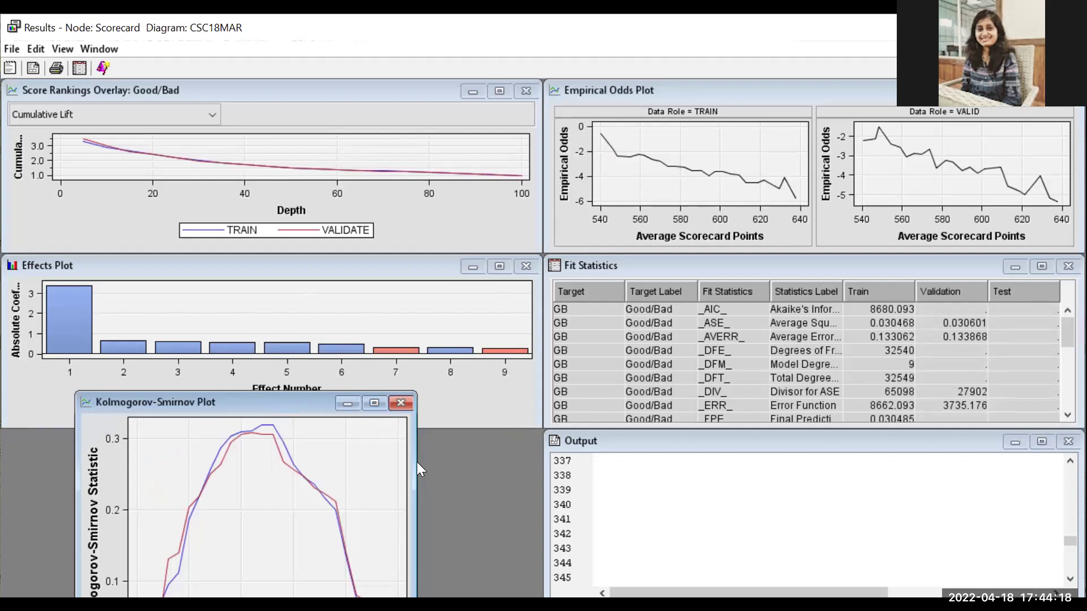
{"action": "left_click_drag", "start_coordinate": [418, 457], "coordinate": [502, 470]}
{"action": "left_click_drag", "start_coordinate": [336, 407], "coordinate": [308, 438]}
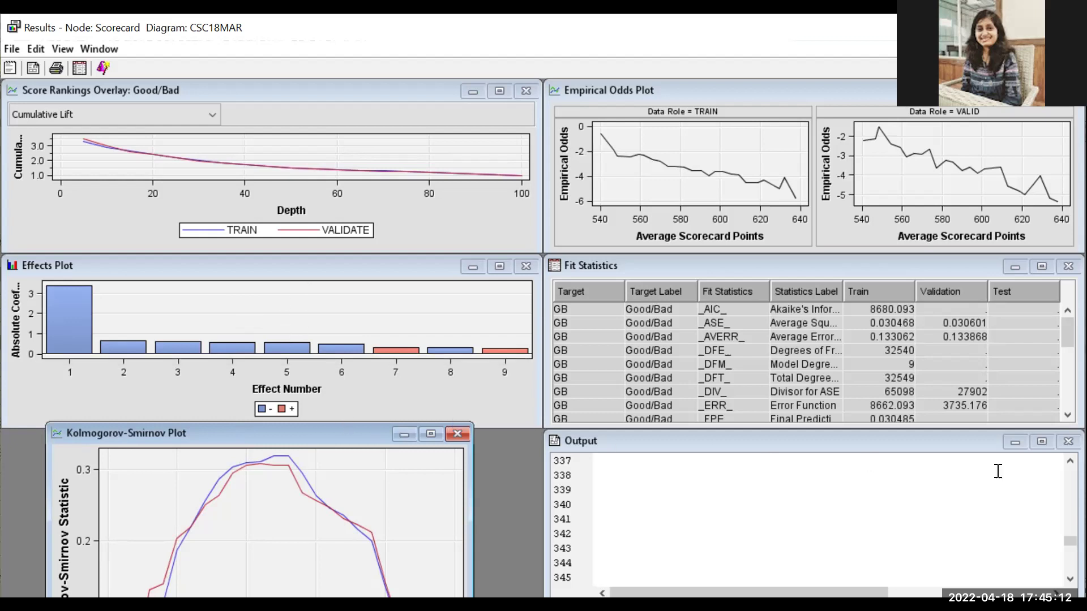
Enlarge the Output listing, examine the Event Classification Table's TRAIN and VALIDATE rows, and restore the listing's size
{"action": "left_click", "coordinate": [1041, 439]}
{"action": "scroll", "coordinate": [450, 418], "scroll_direction": "down", "scroll_amount": 12}
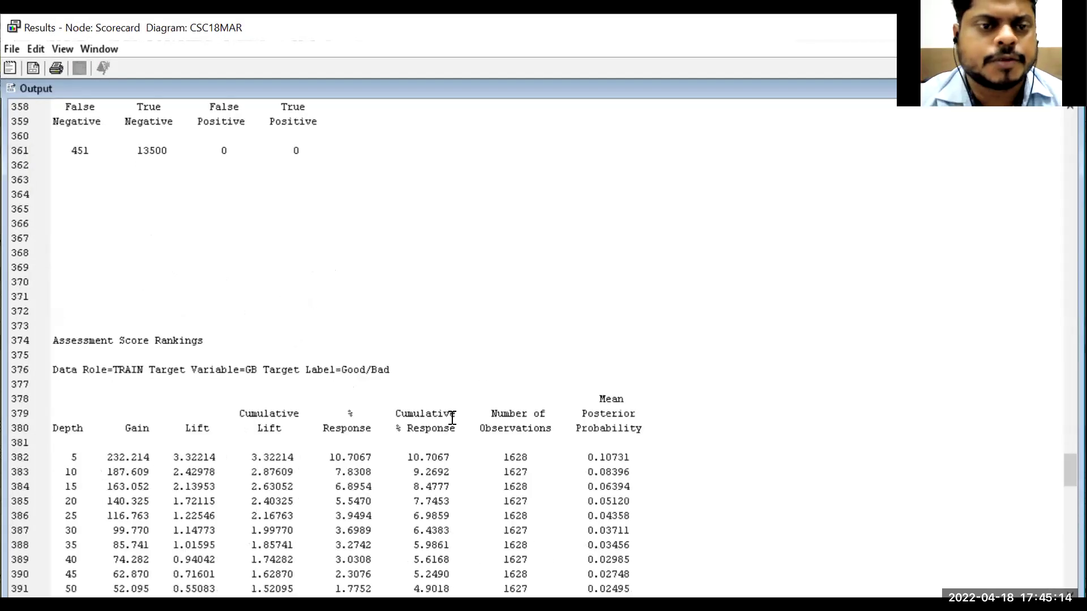
{"action": "scroll", "coordinate": [451, 421], "scroll_direction": "up", "scroll_amount": 8}
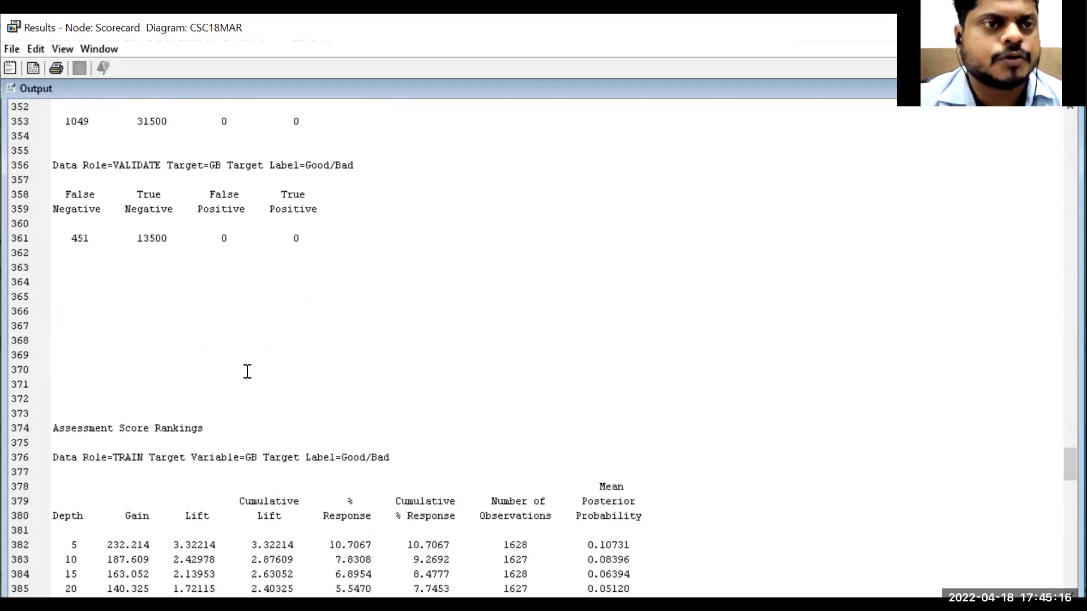
{"action": "scroll", "coordinate": [233, 349], "scroll_direction": "up", "scroll_amount": 3}
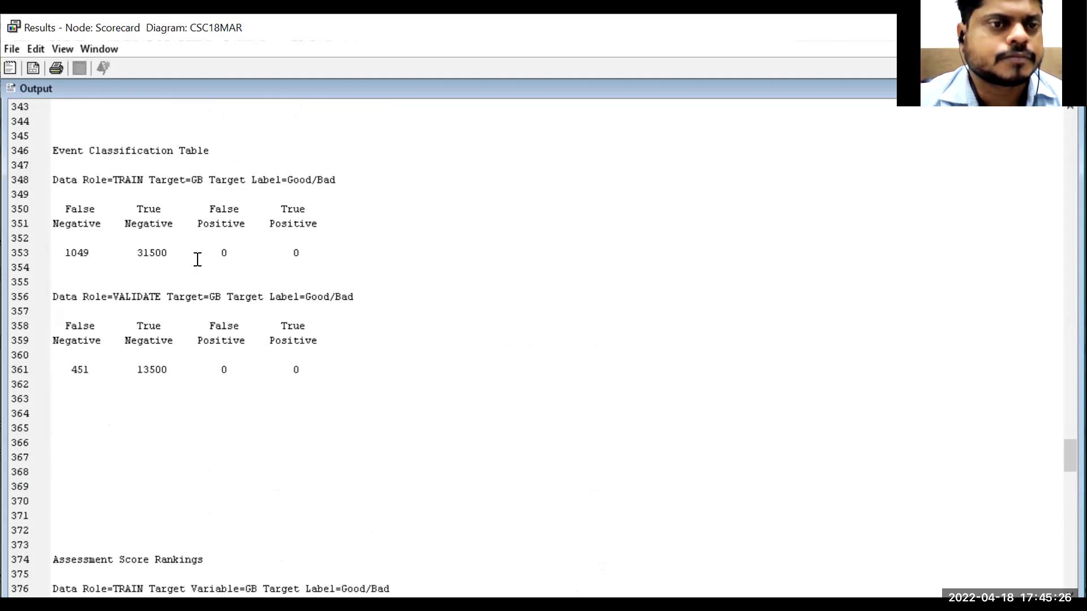
{"action": "double_click", "coordinate": [121, 253]}
{"action": "left_click_drag", "start_coordinate": [141, 265], "coordinate": [151, 272]}
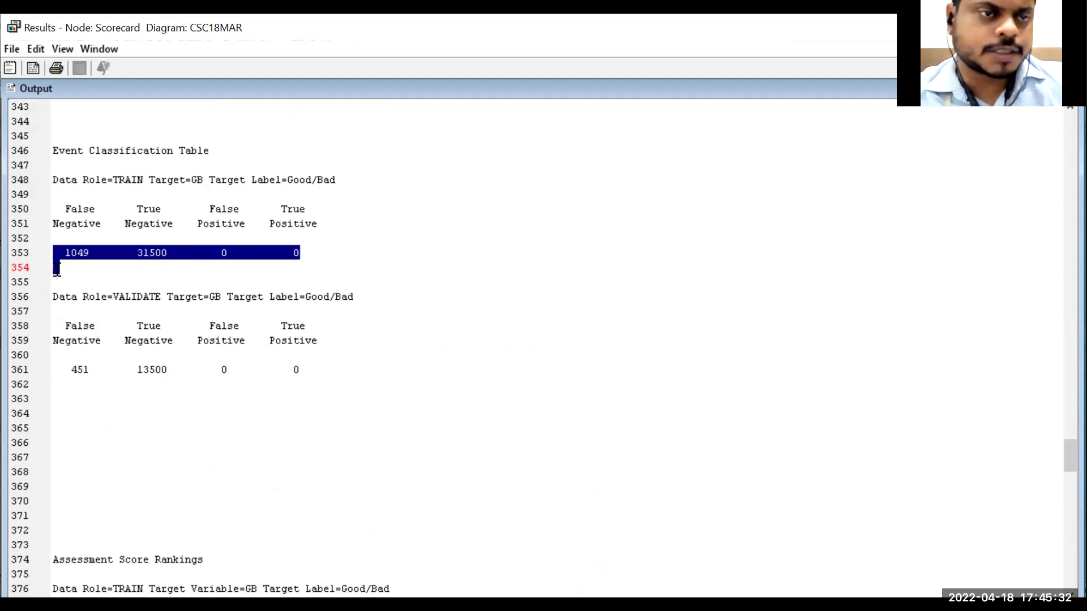
{"action": "left_click_drag", "start_coordinate": [70, 369], "coordinate": [340, 378]}
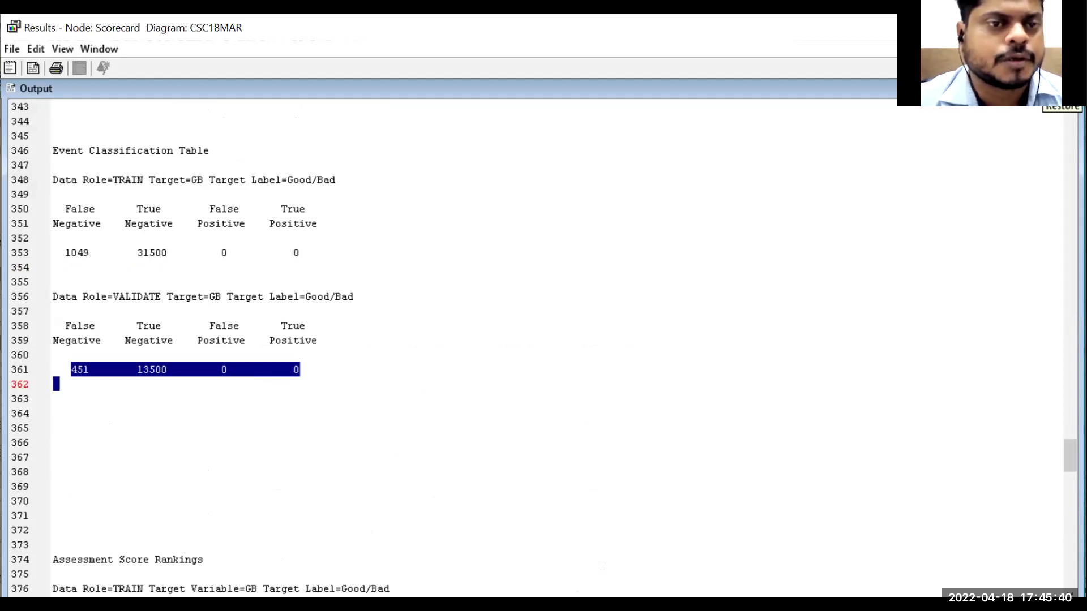
{"action": "left_click", "coordinate": [1040, 88]}
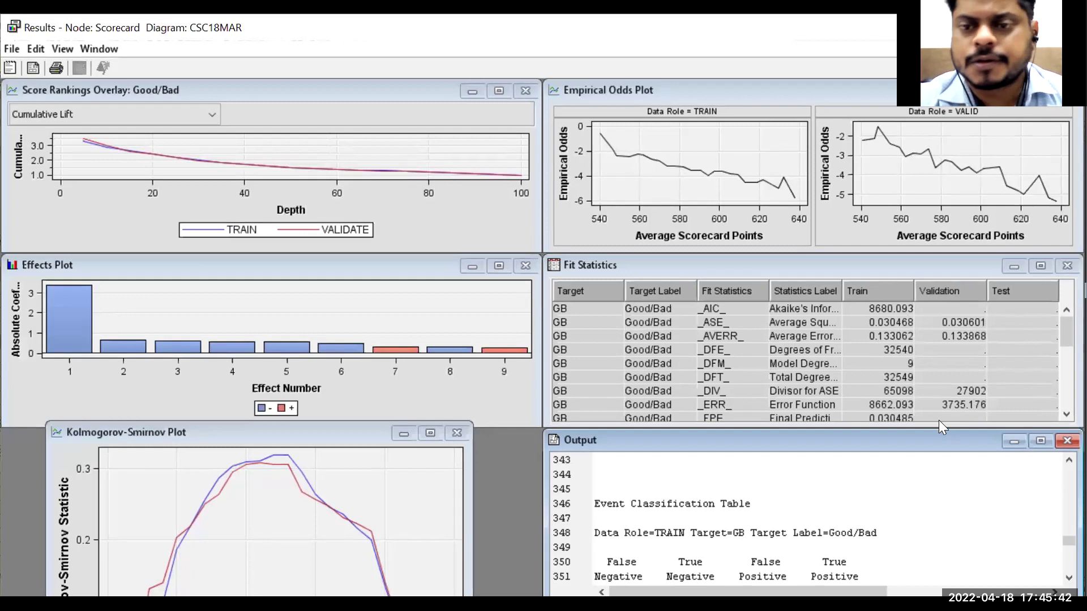